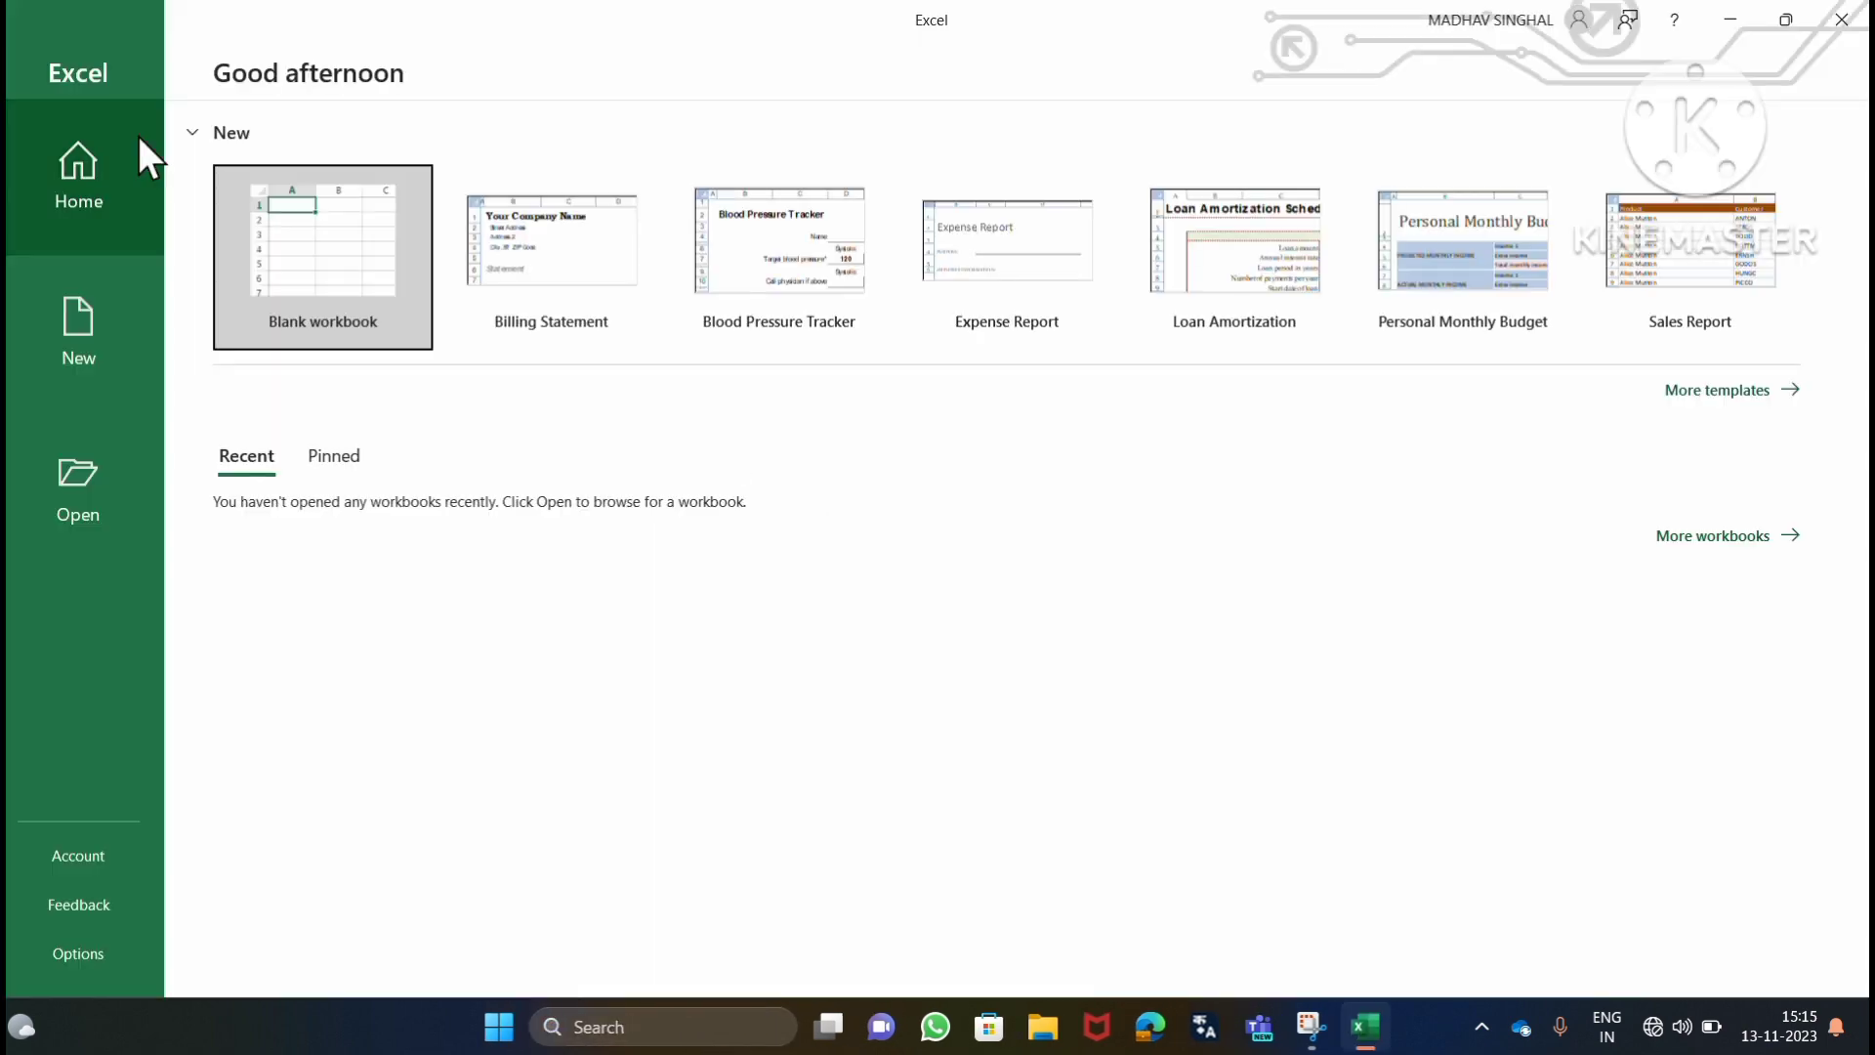
Create a blank workbook and enter "once upon a time there was a boy named" plus a first name and a period in cell A1.
left_click(293, 283)
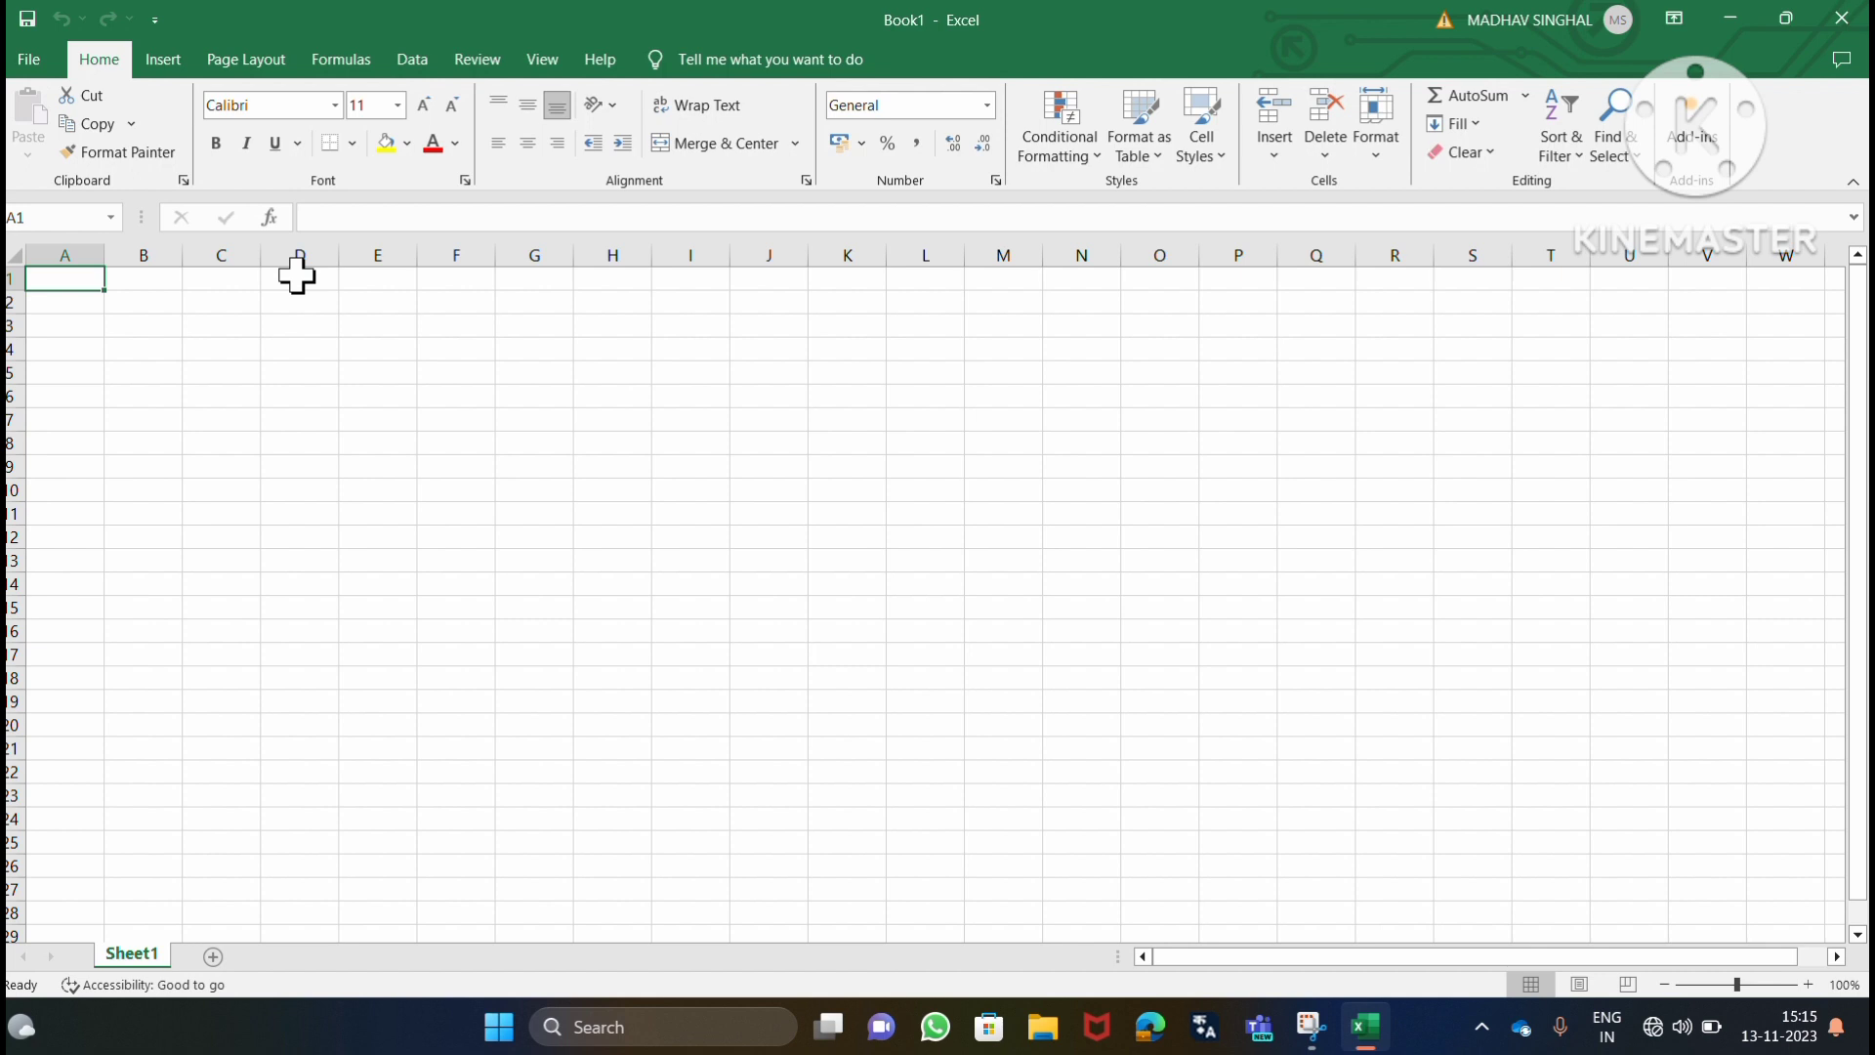
type("once ")
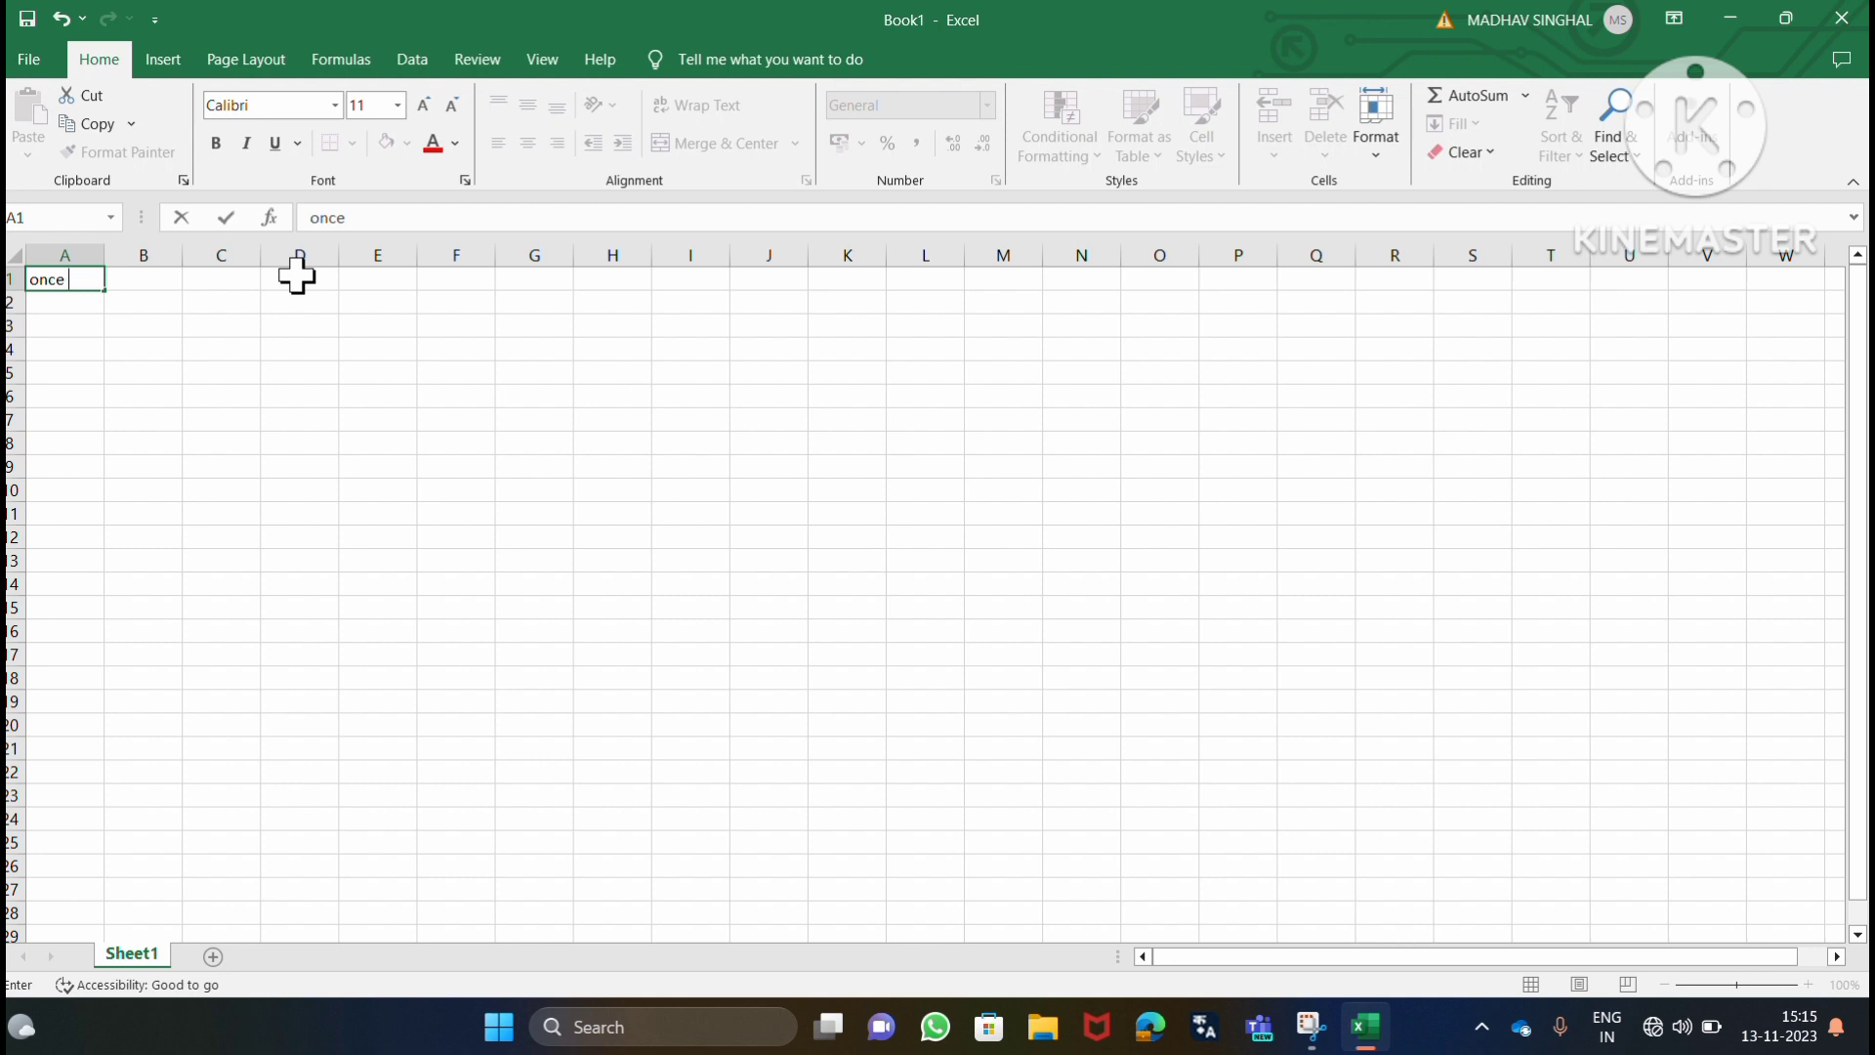
type("upon a time ther")
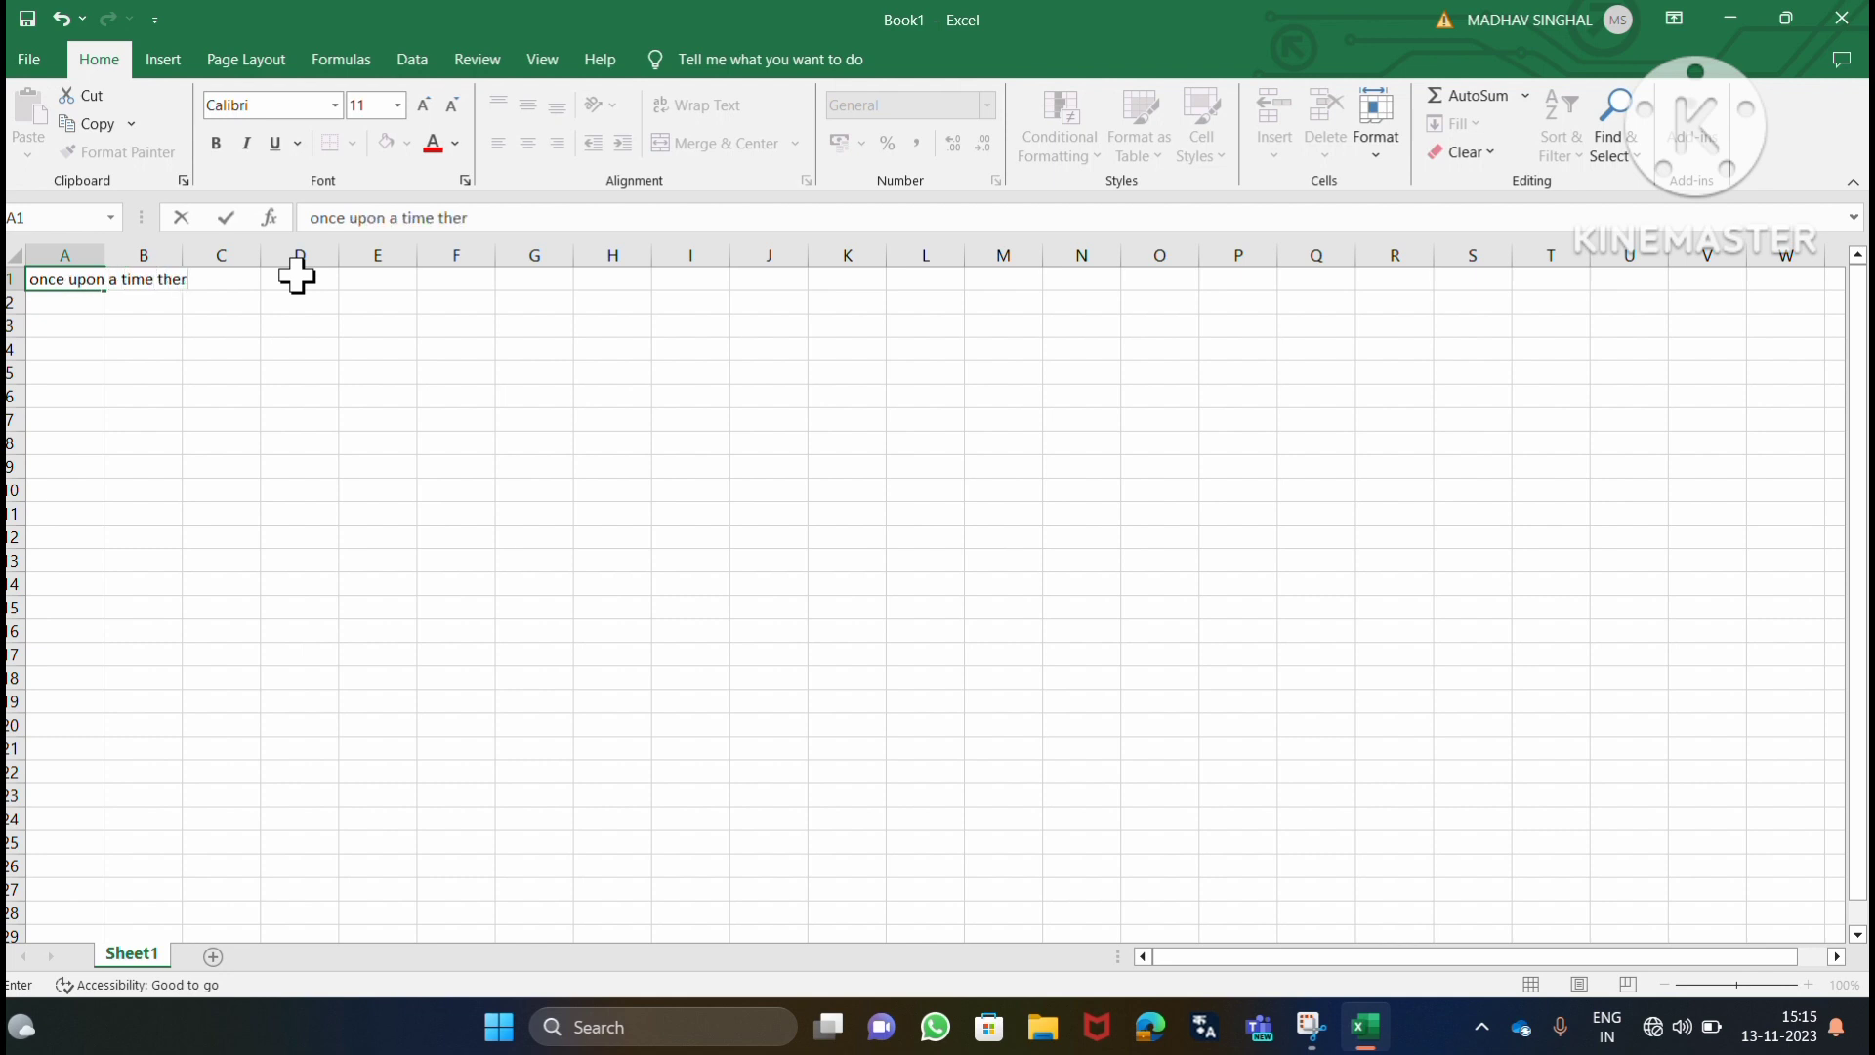
type("e was a boy named rames")
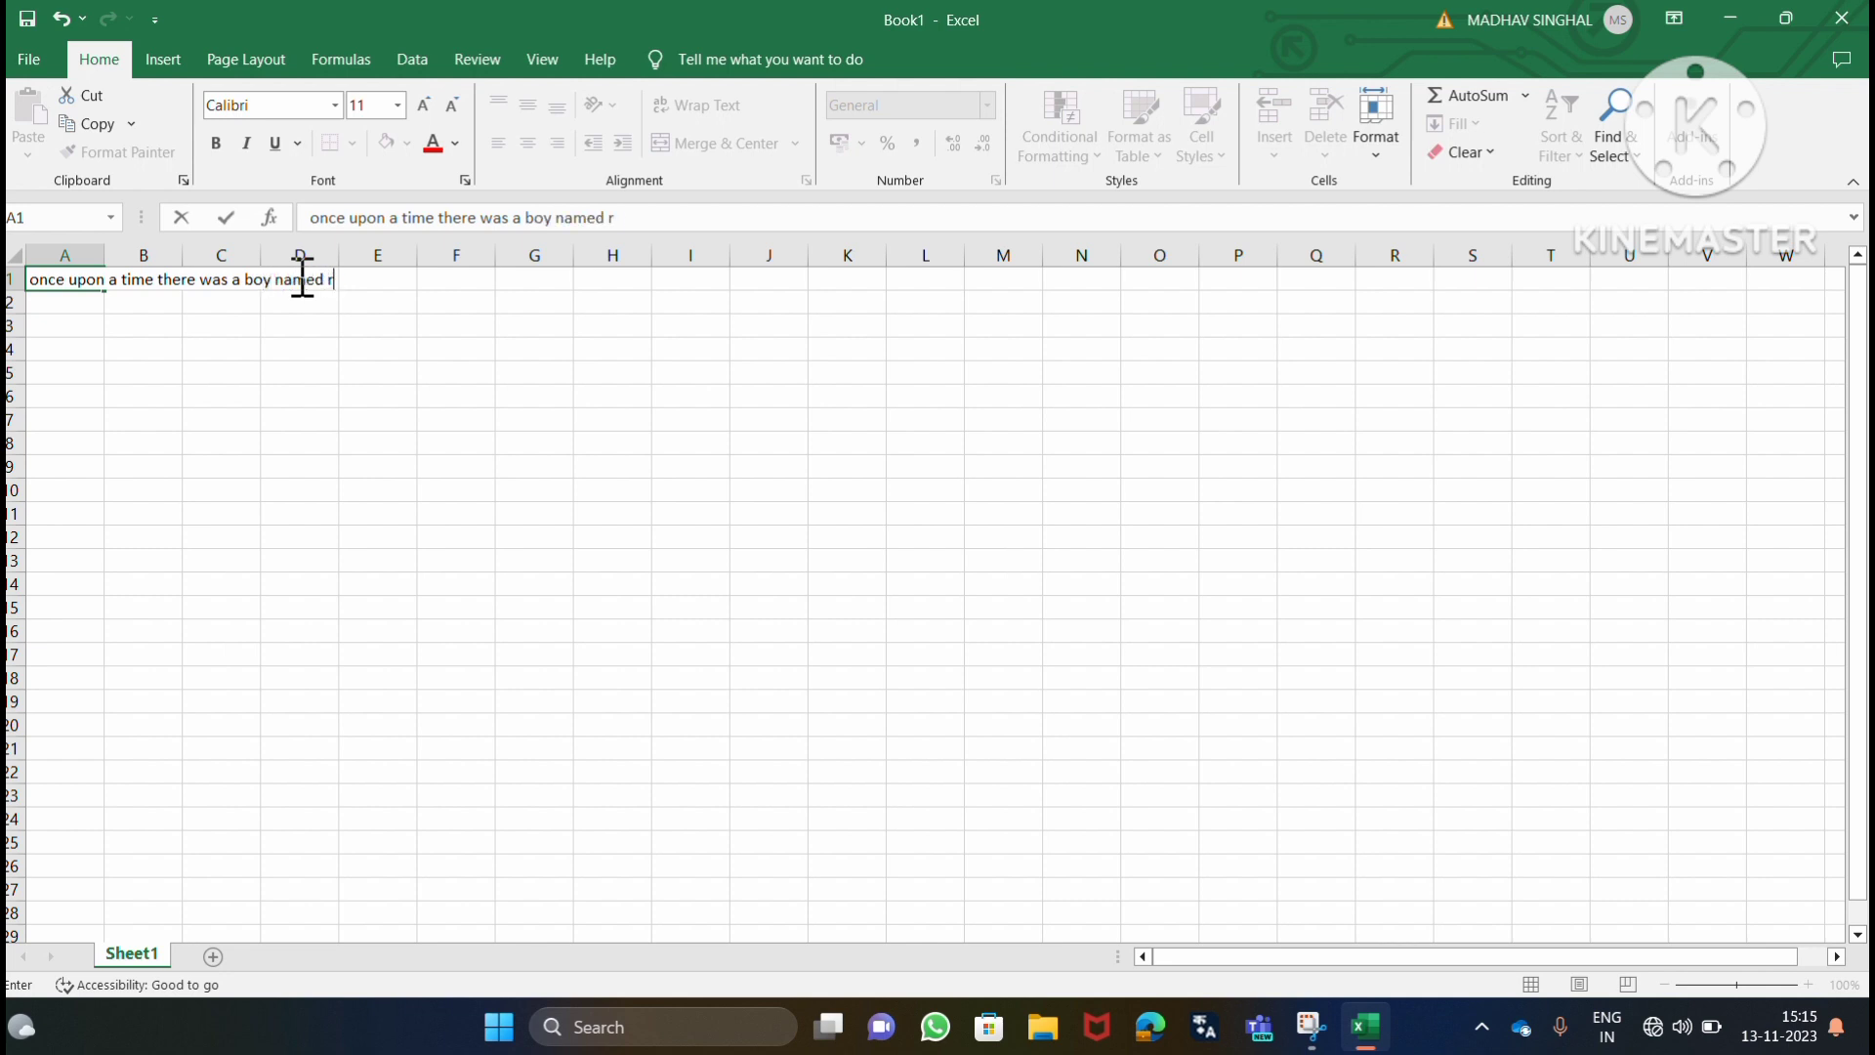
type("h.")
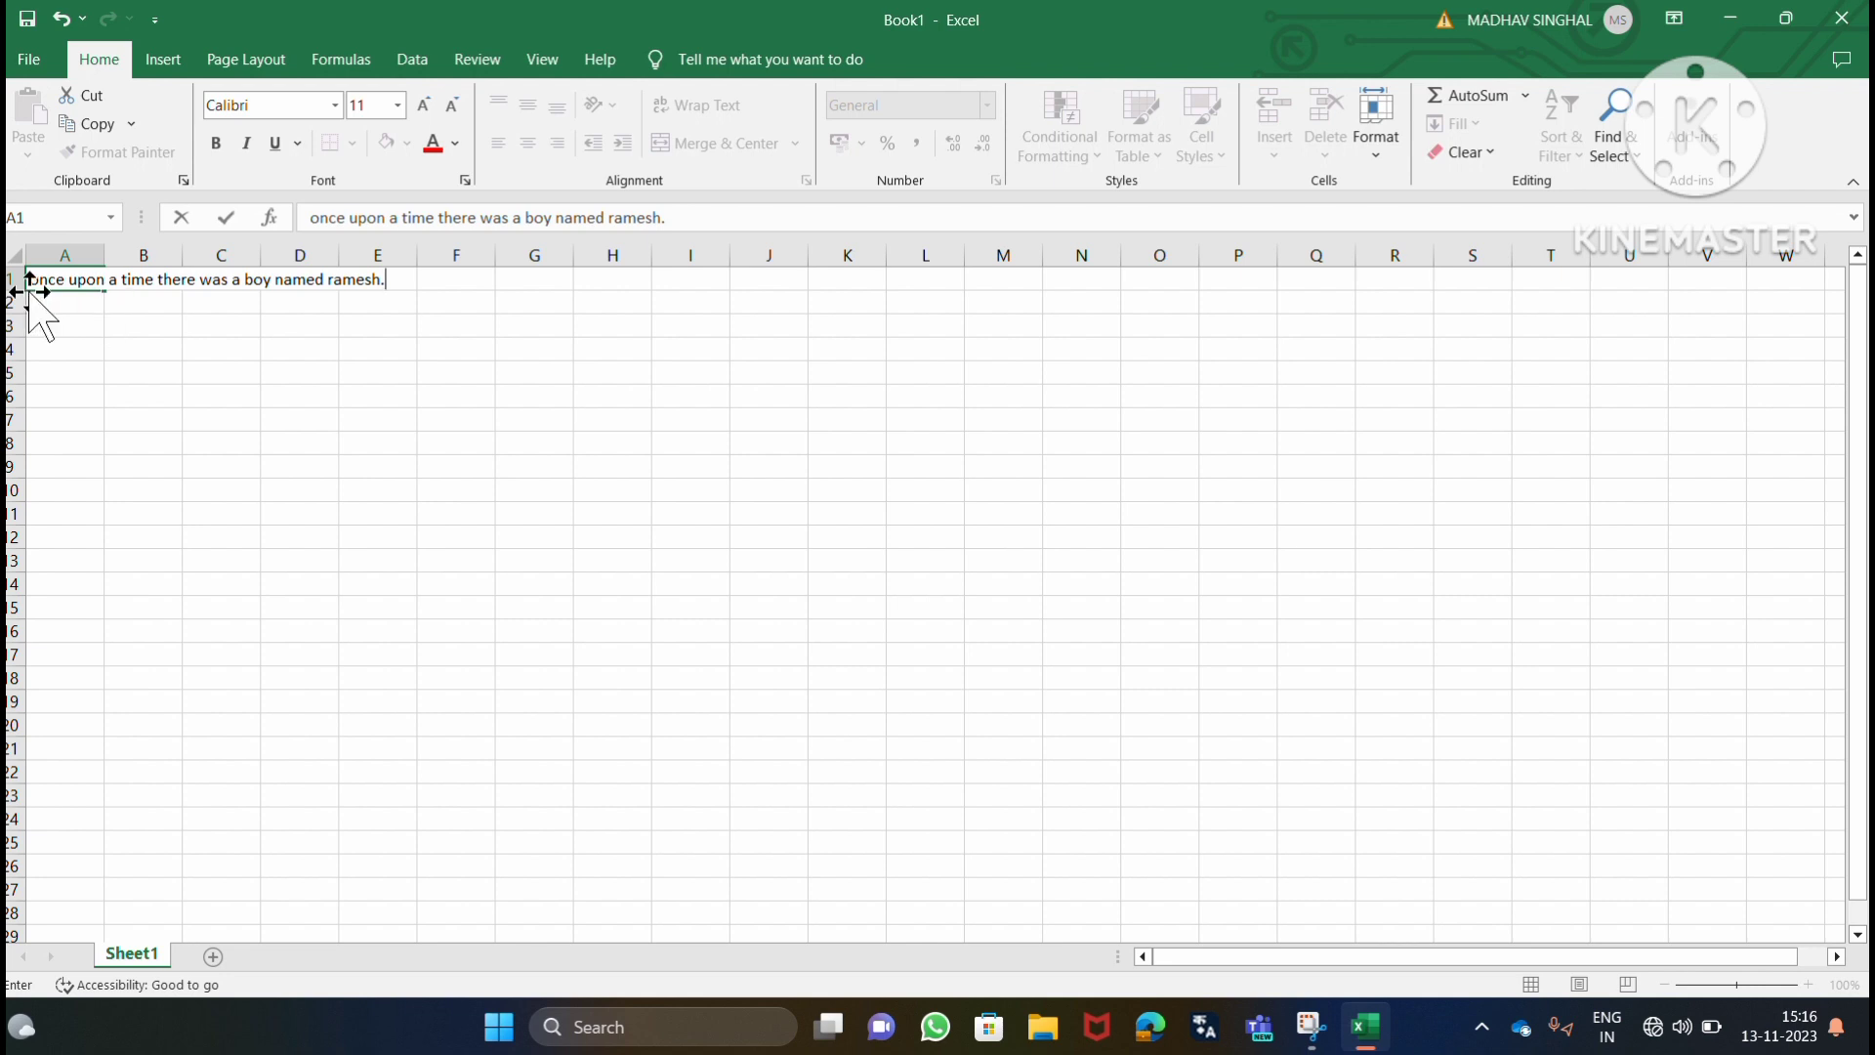
Select cells A1:E1 and apply Wrap Text to the sentence.
right_click(375, 280)
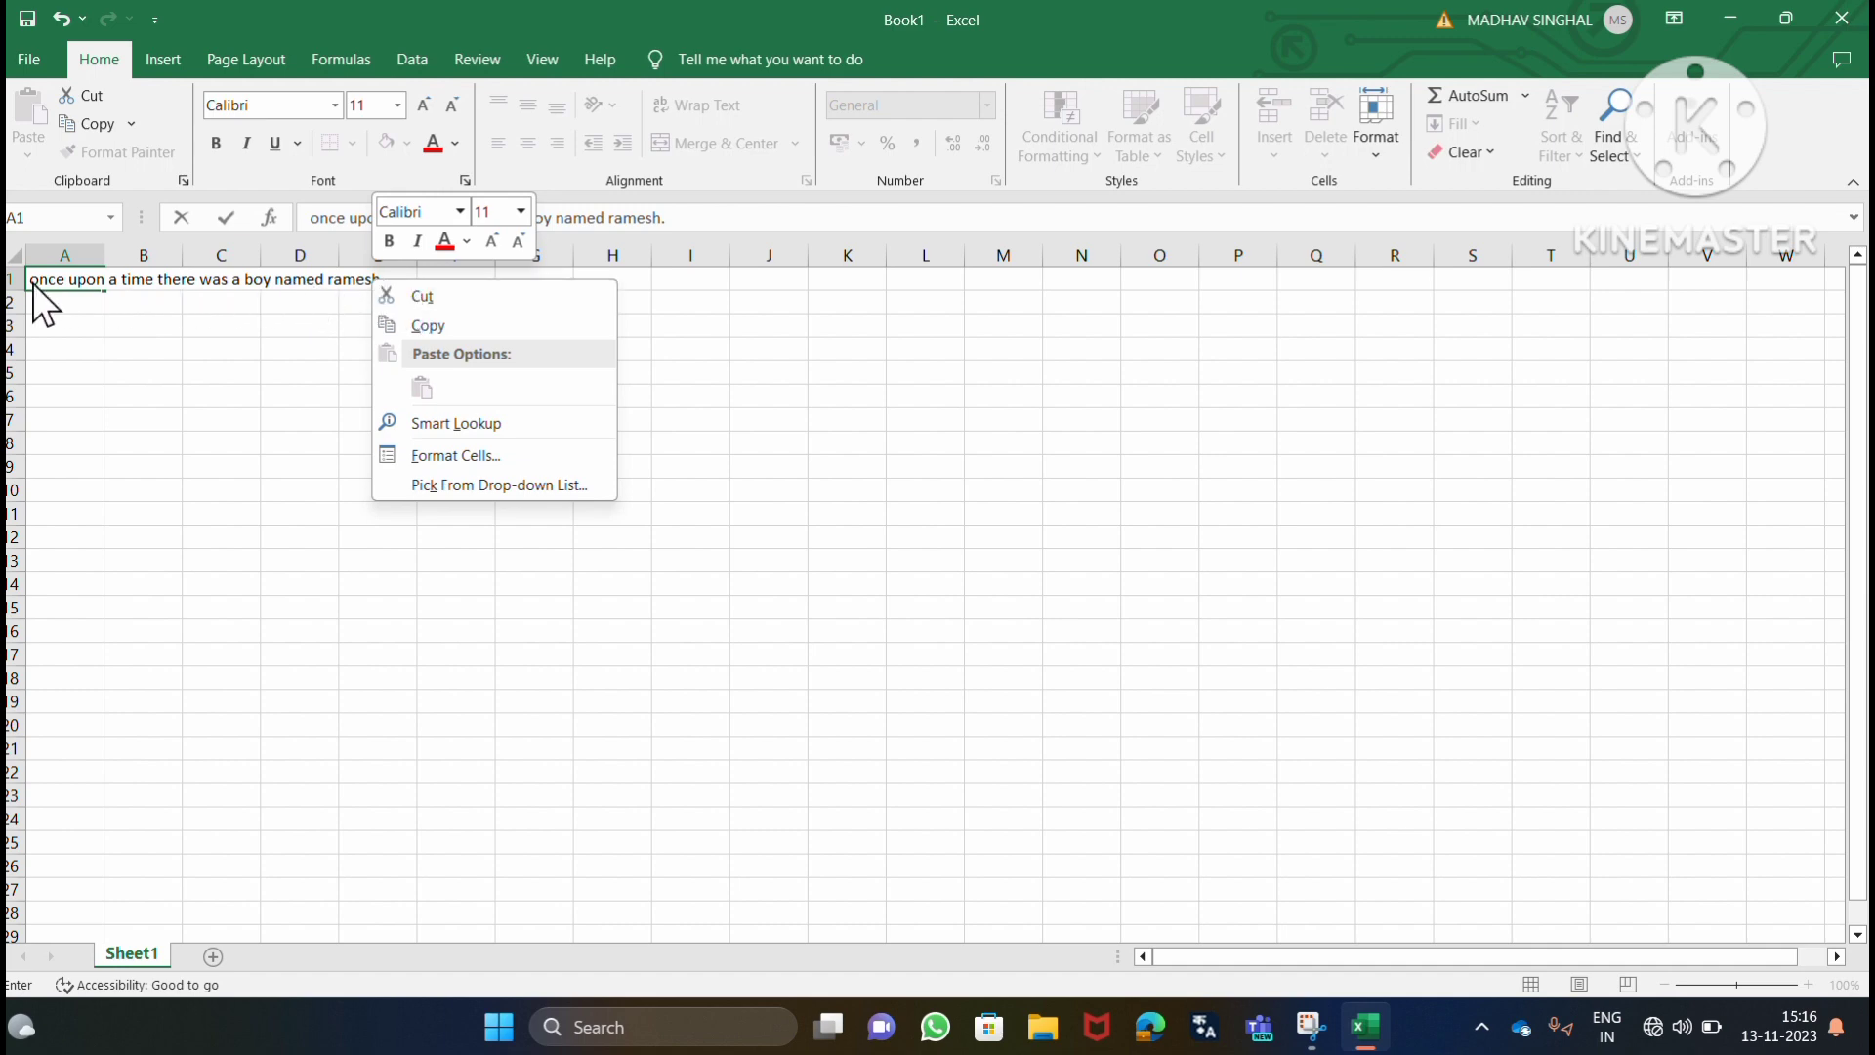
key("Escape")
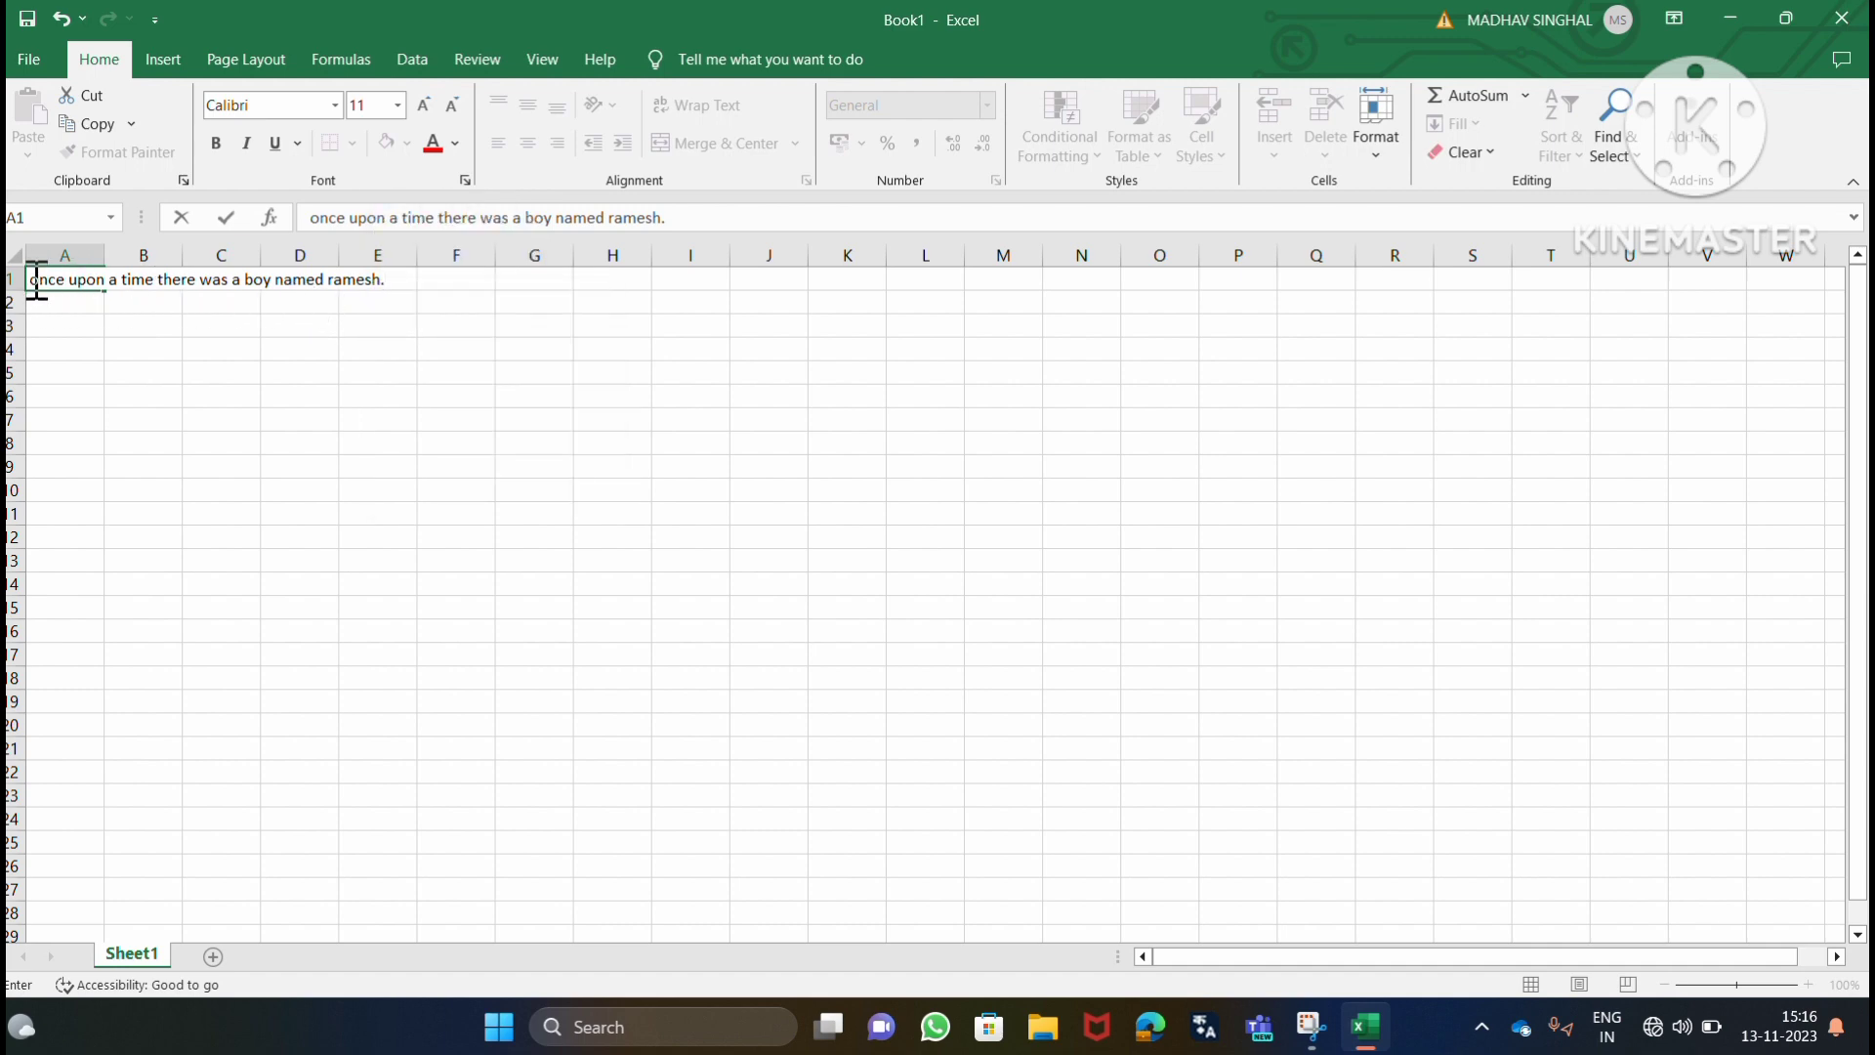
left_click_drag(33, 280, 506, 280)
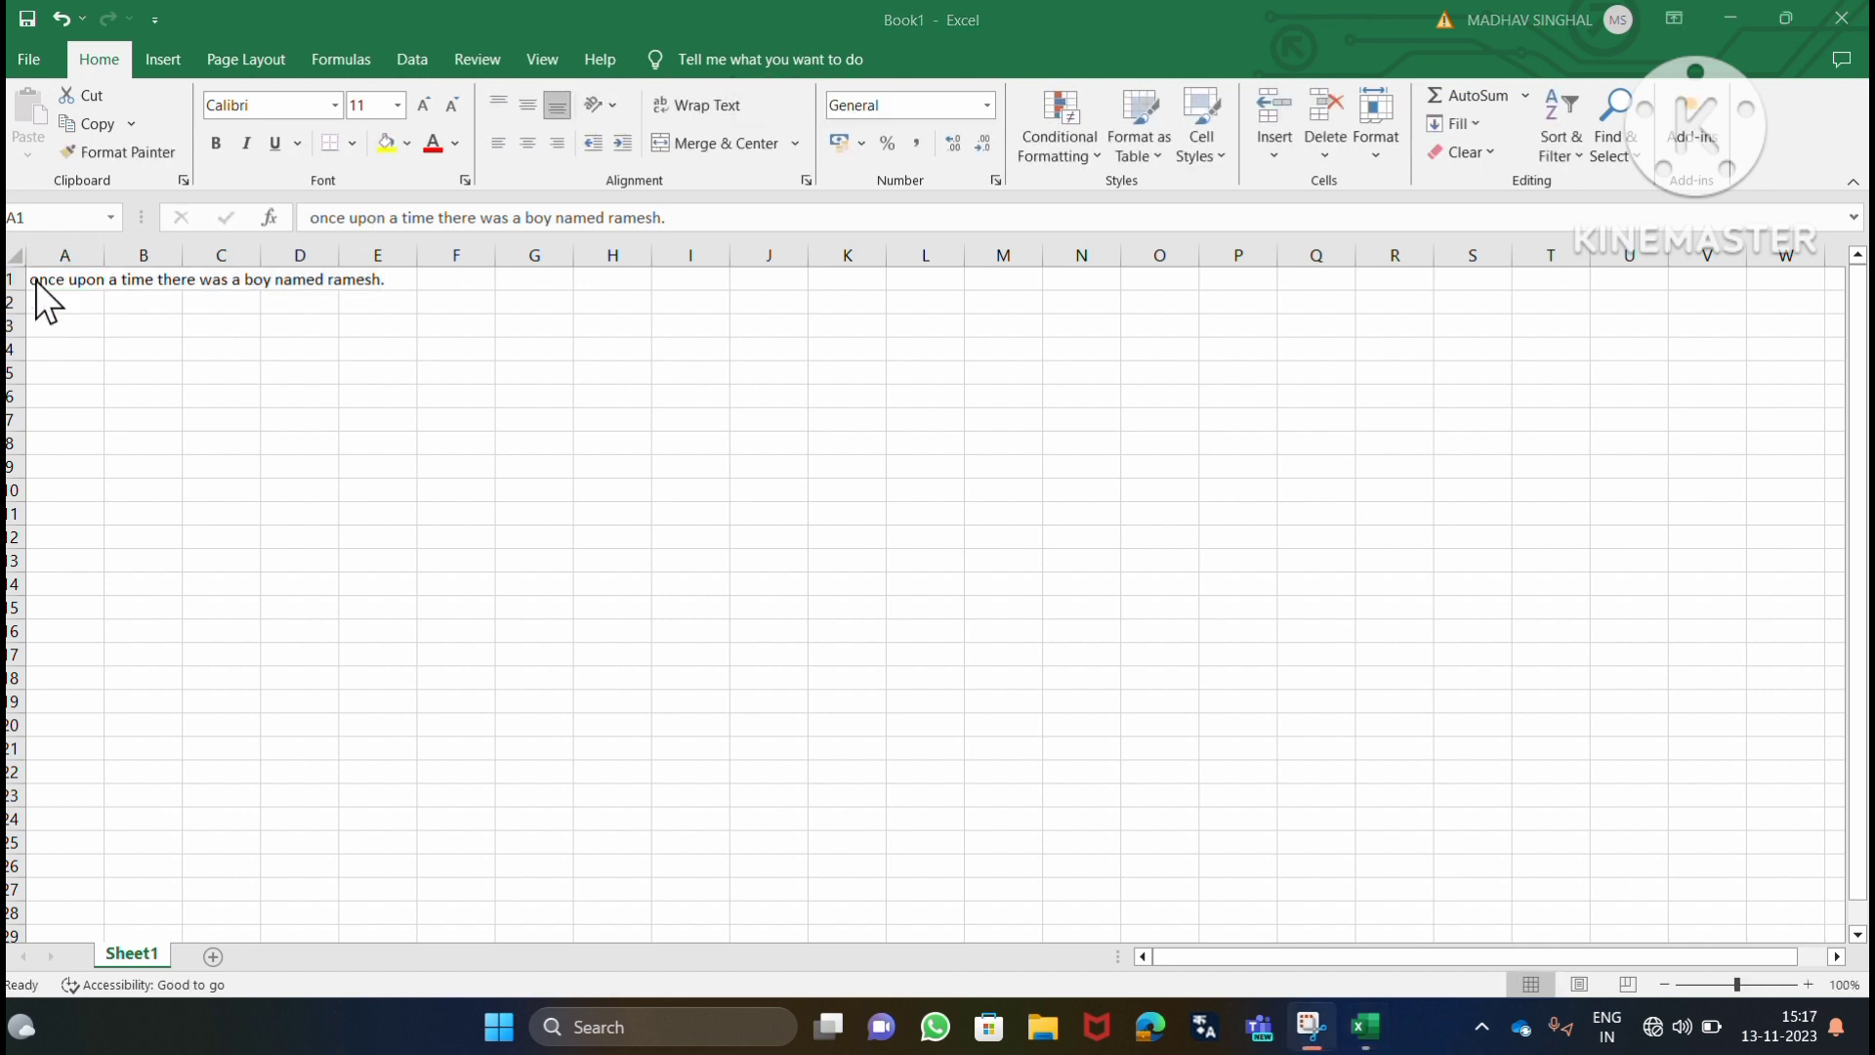
left_click_drag(26, 274, 401, 278)
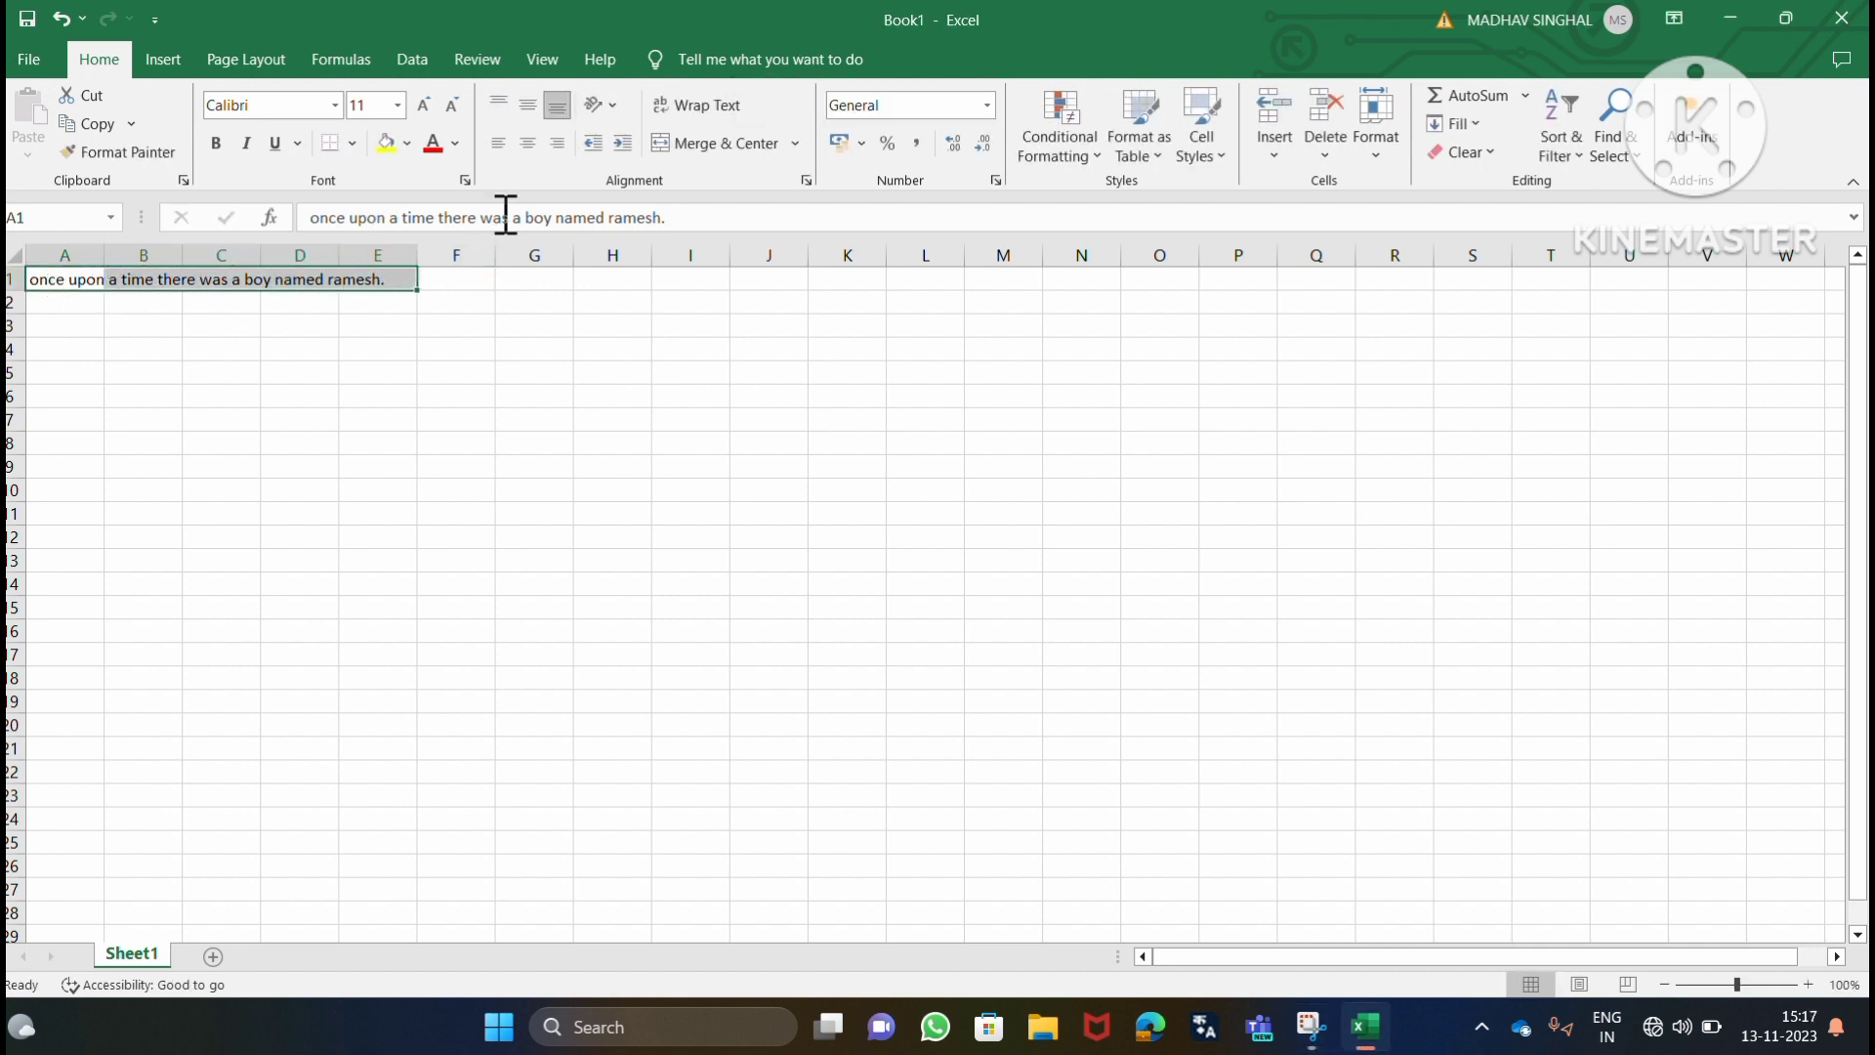
left_click(713, 98)
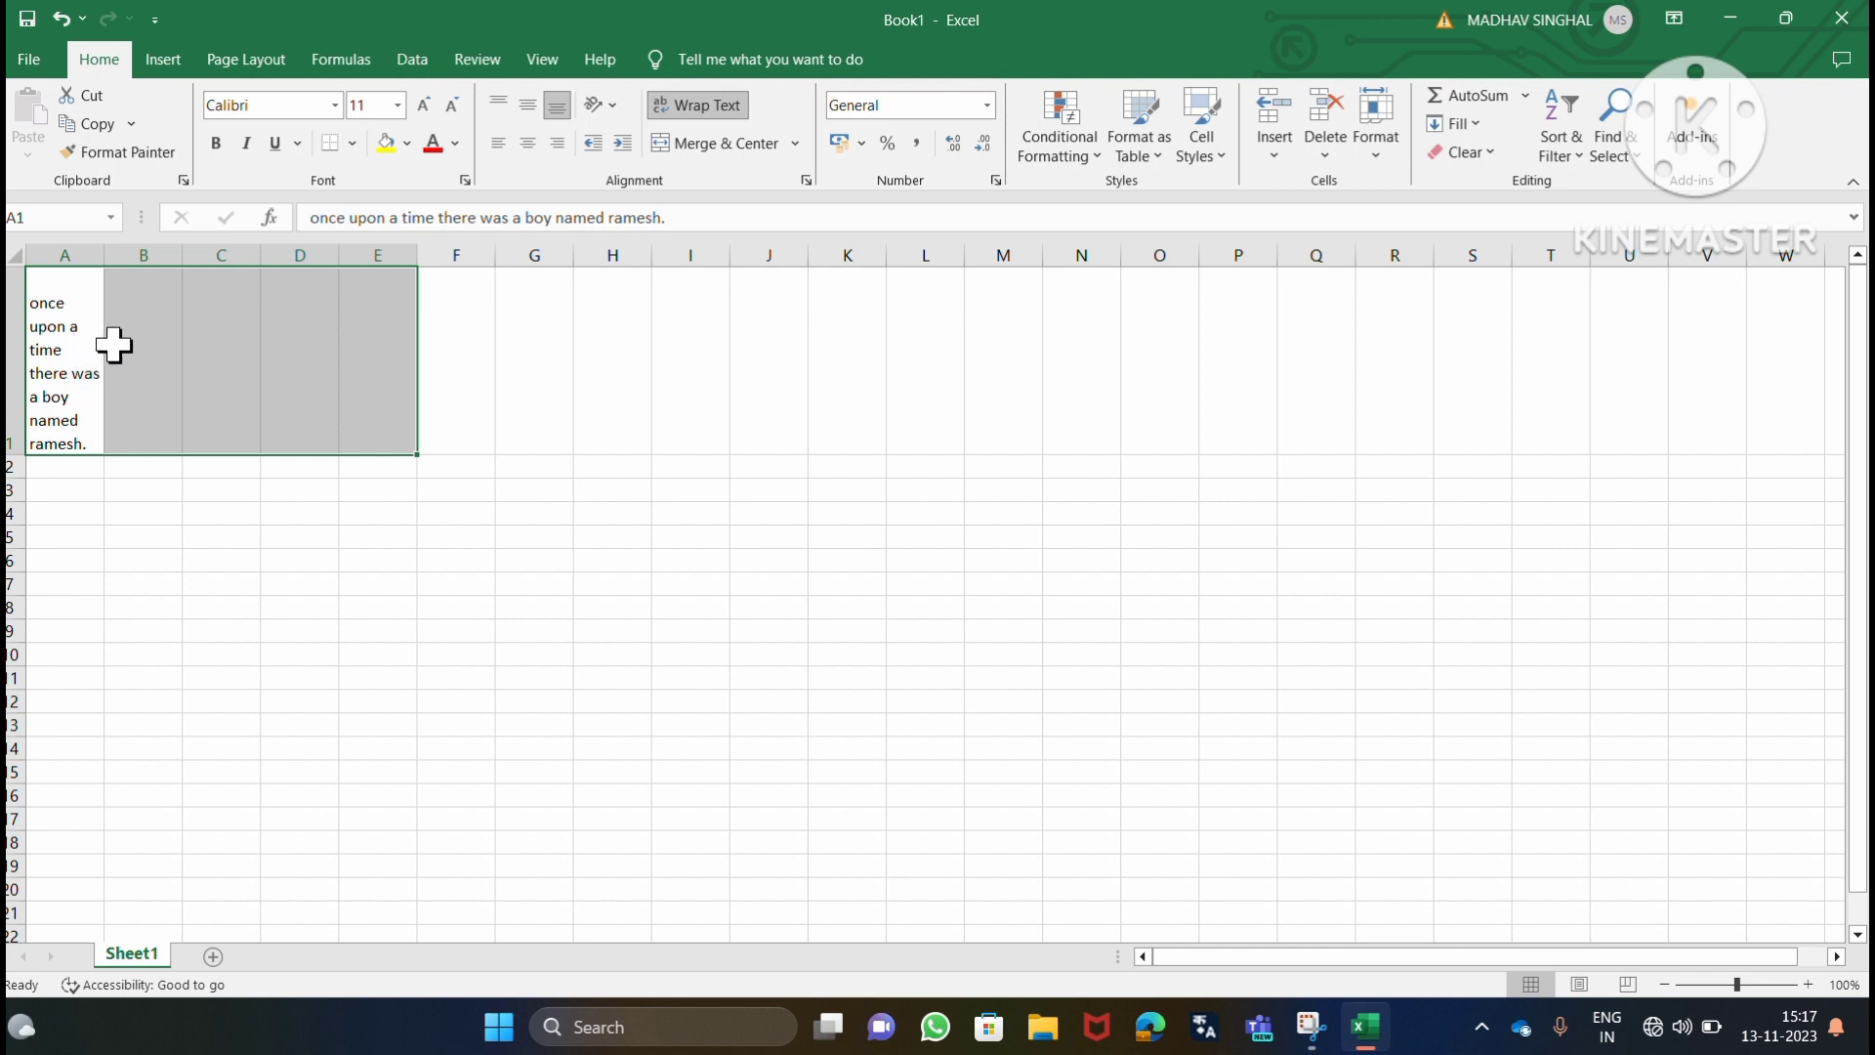
Autofit the row height for A1:E1 and undo that change.
left_click(1383, 156)
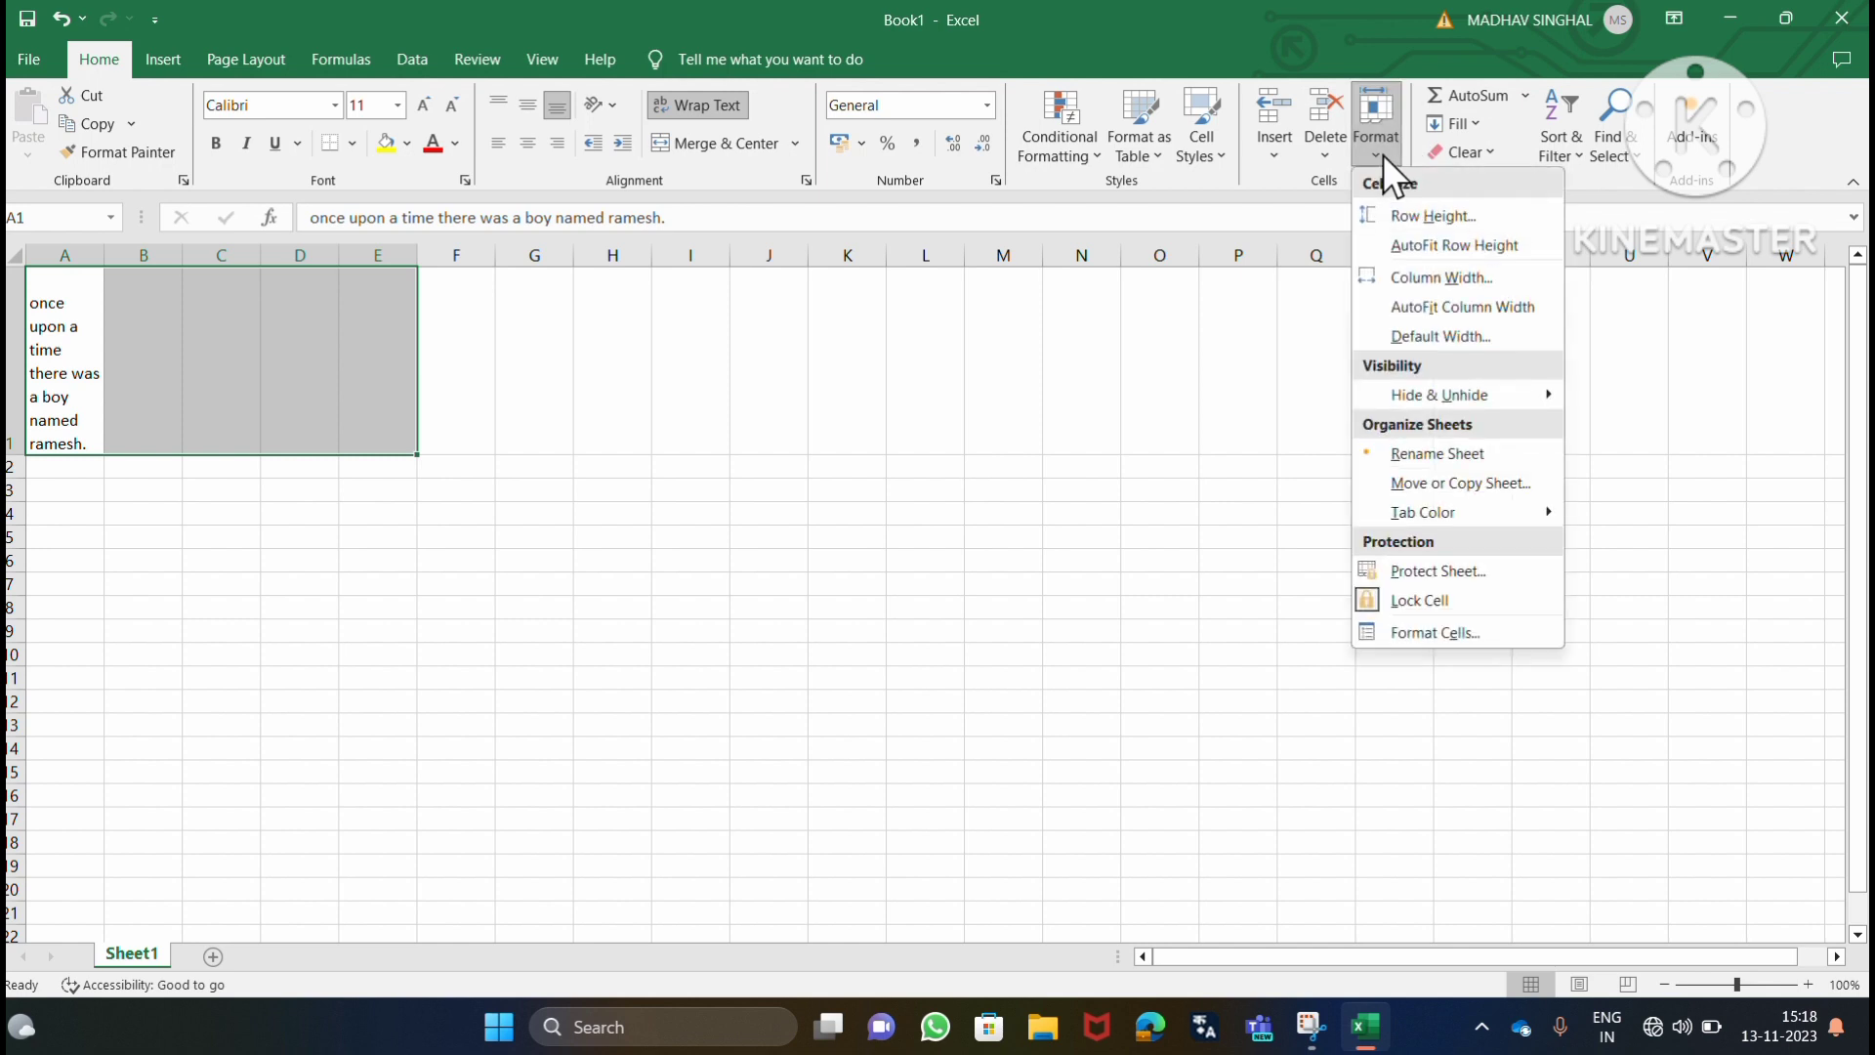
left_click(1433, 250)
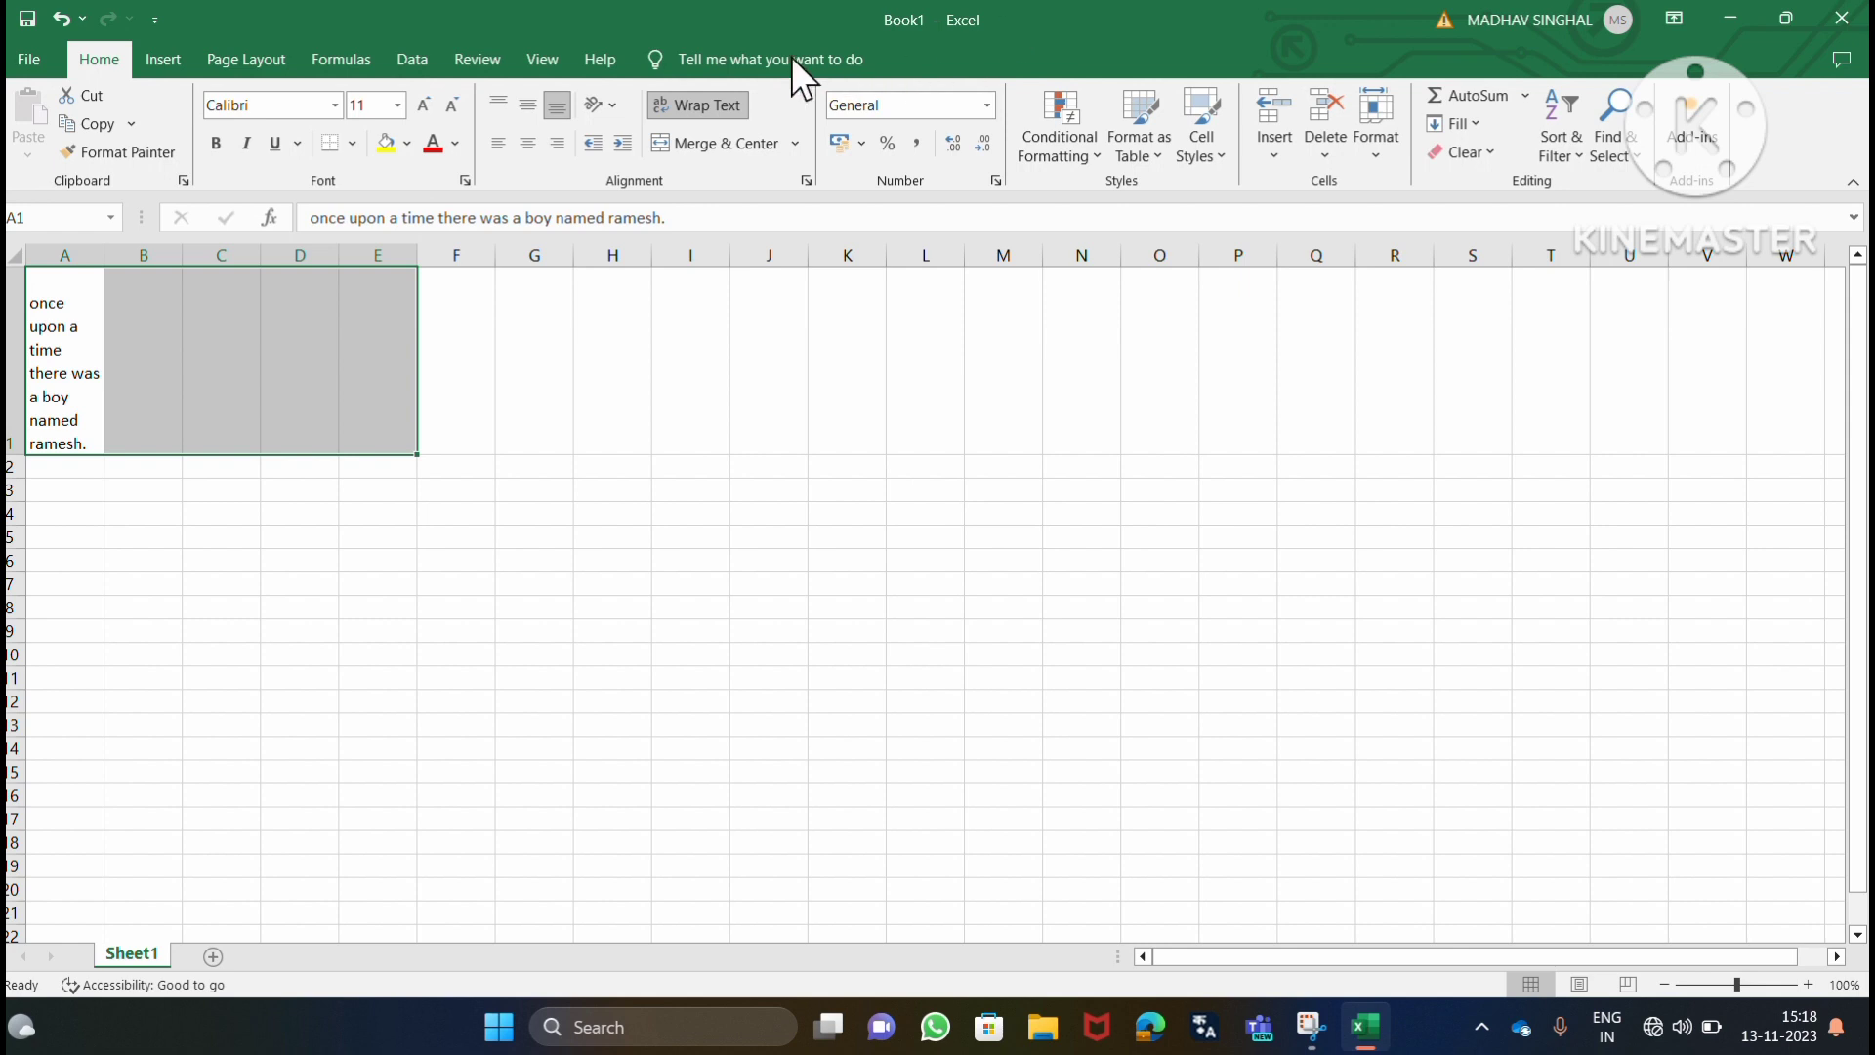
key("ctrl+z")
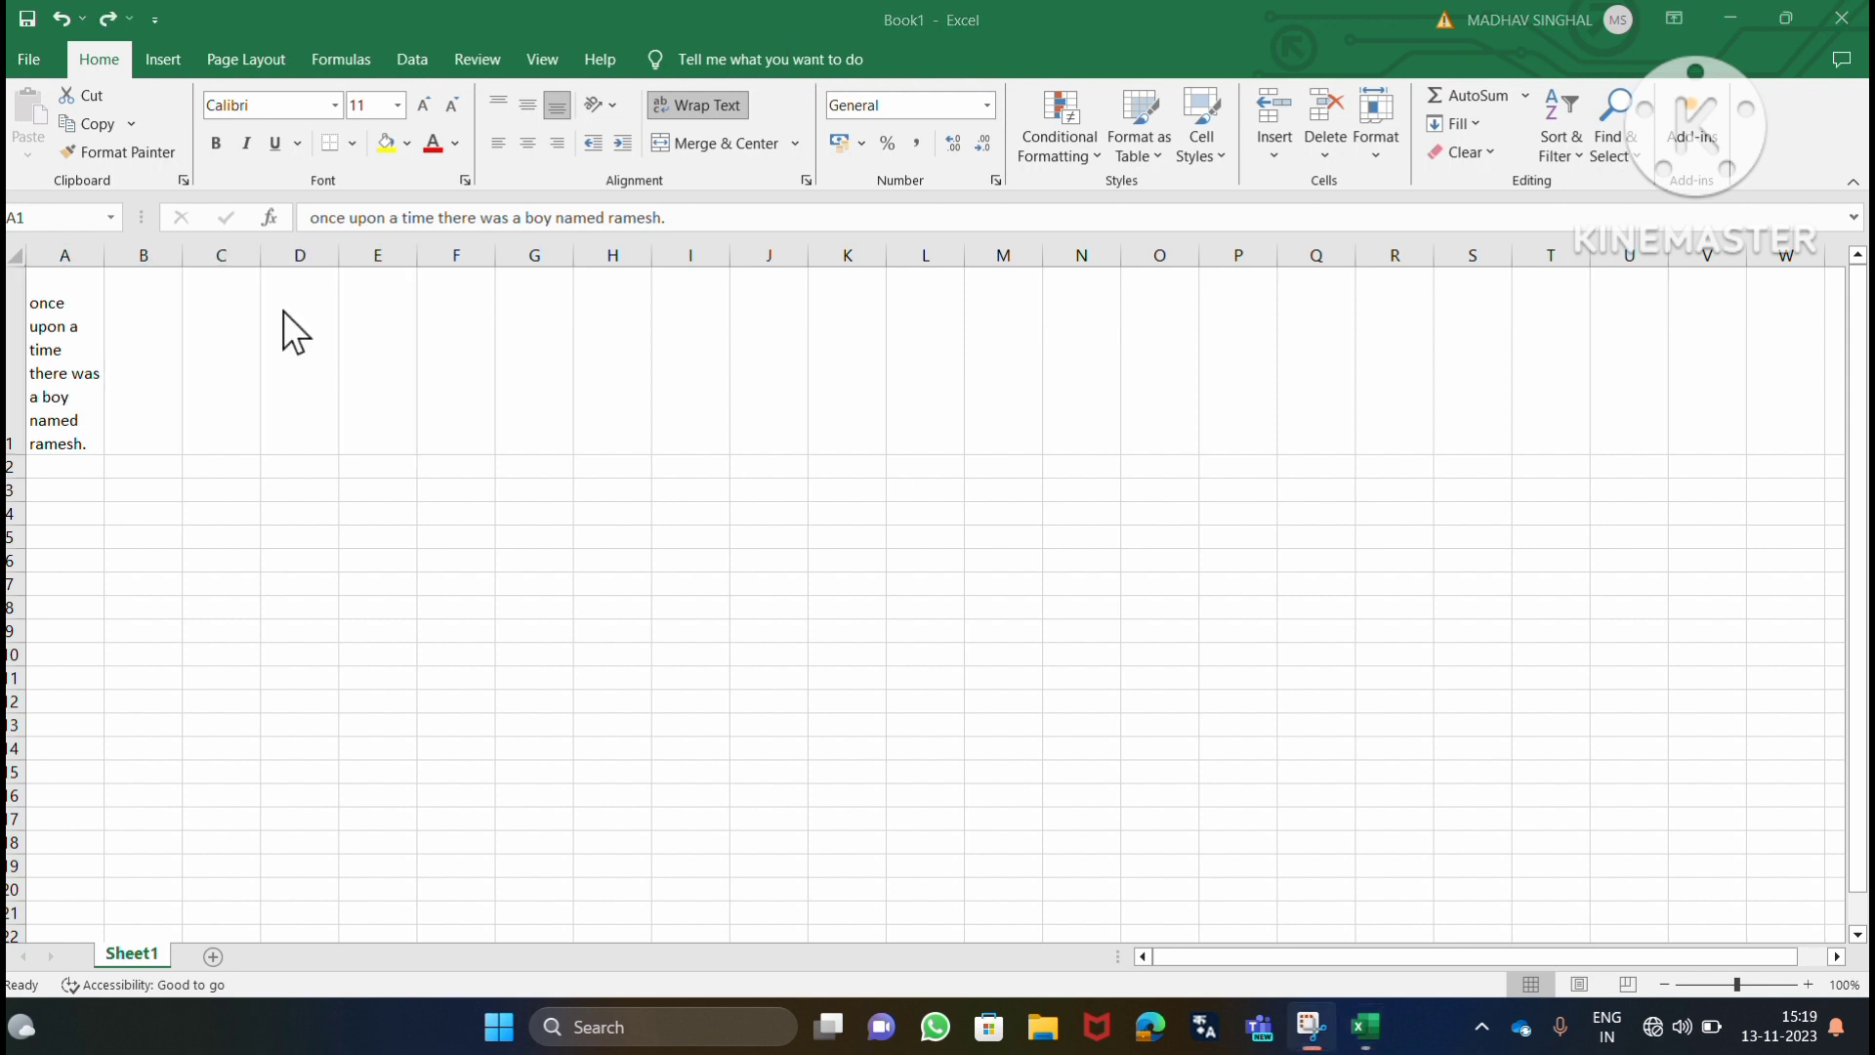
Autofit both the row height and the column width of cell A1.
left_click(49, 308)
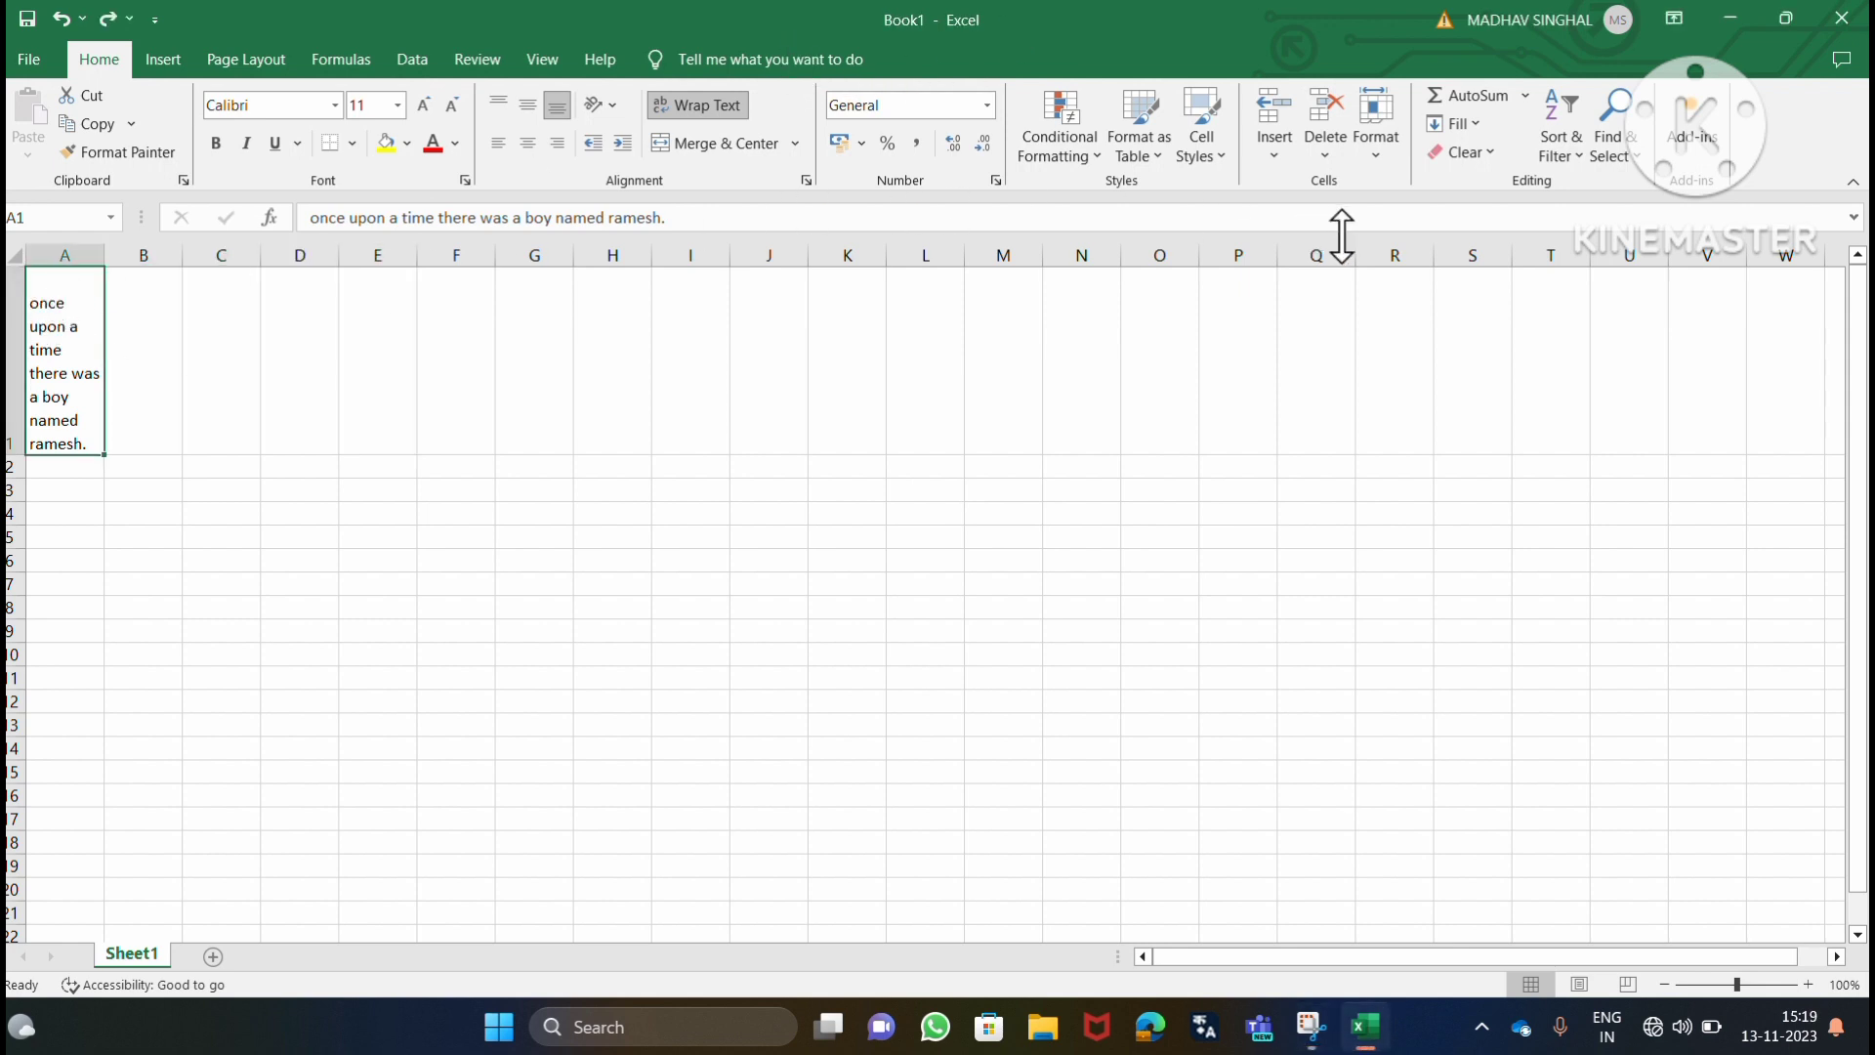
left_click(1381, 154)
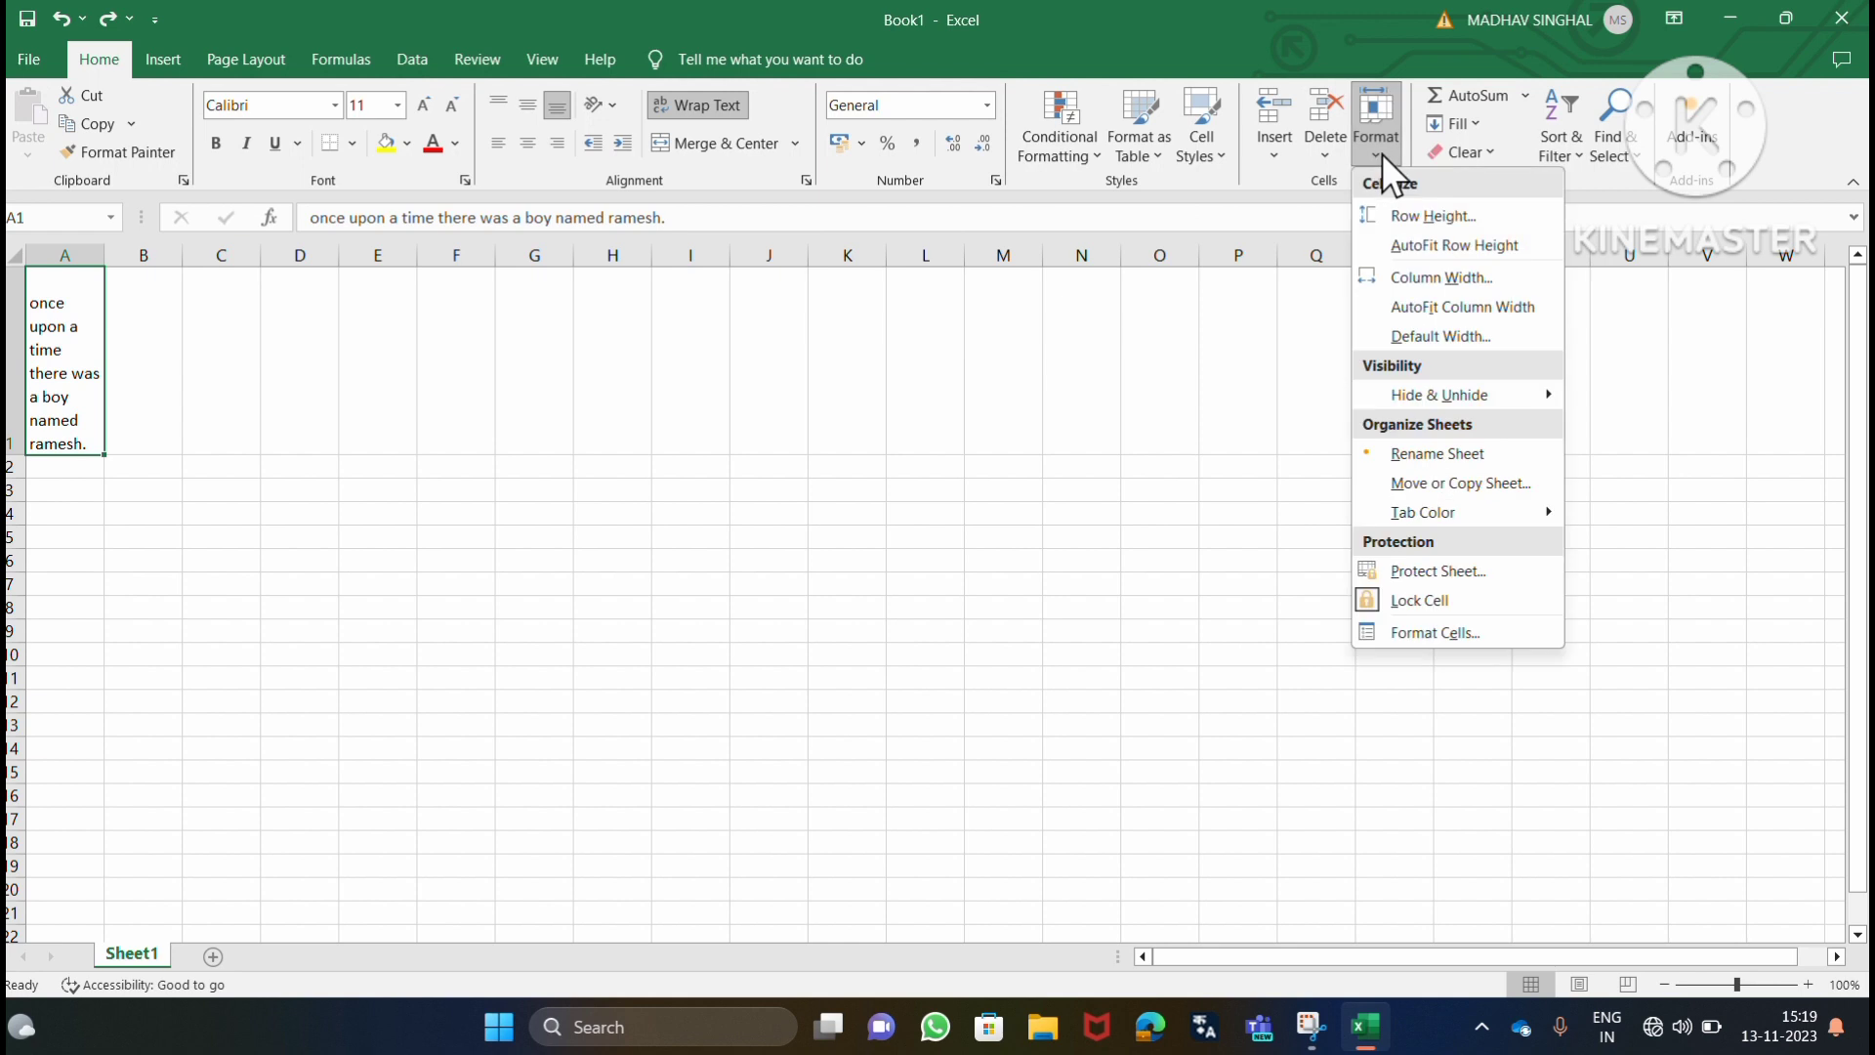
left_click(1413, 244)
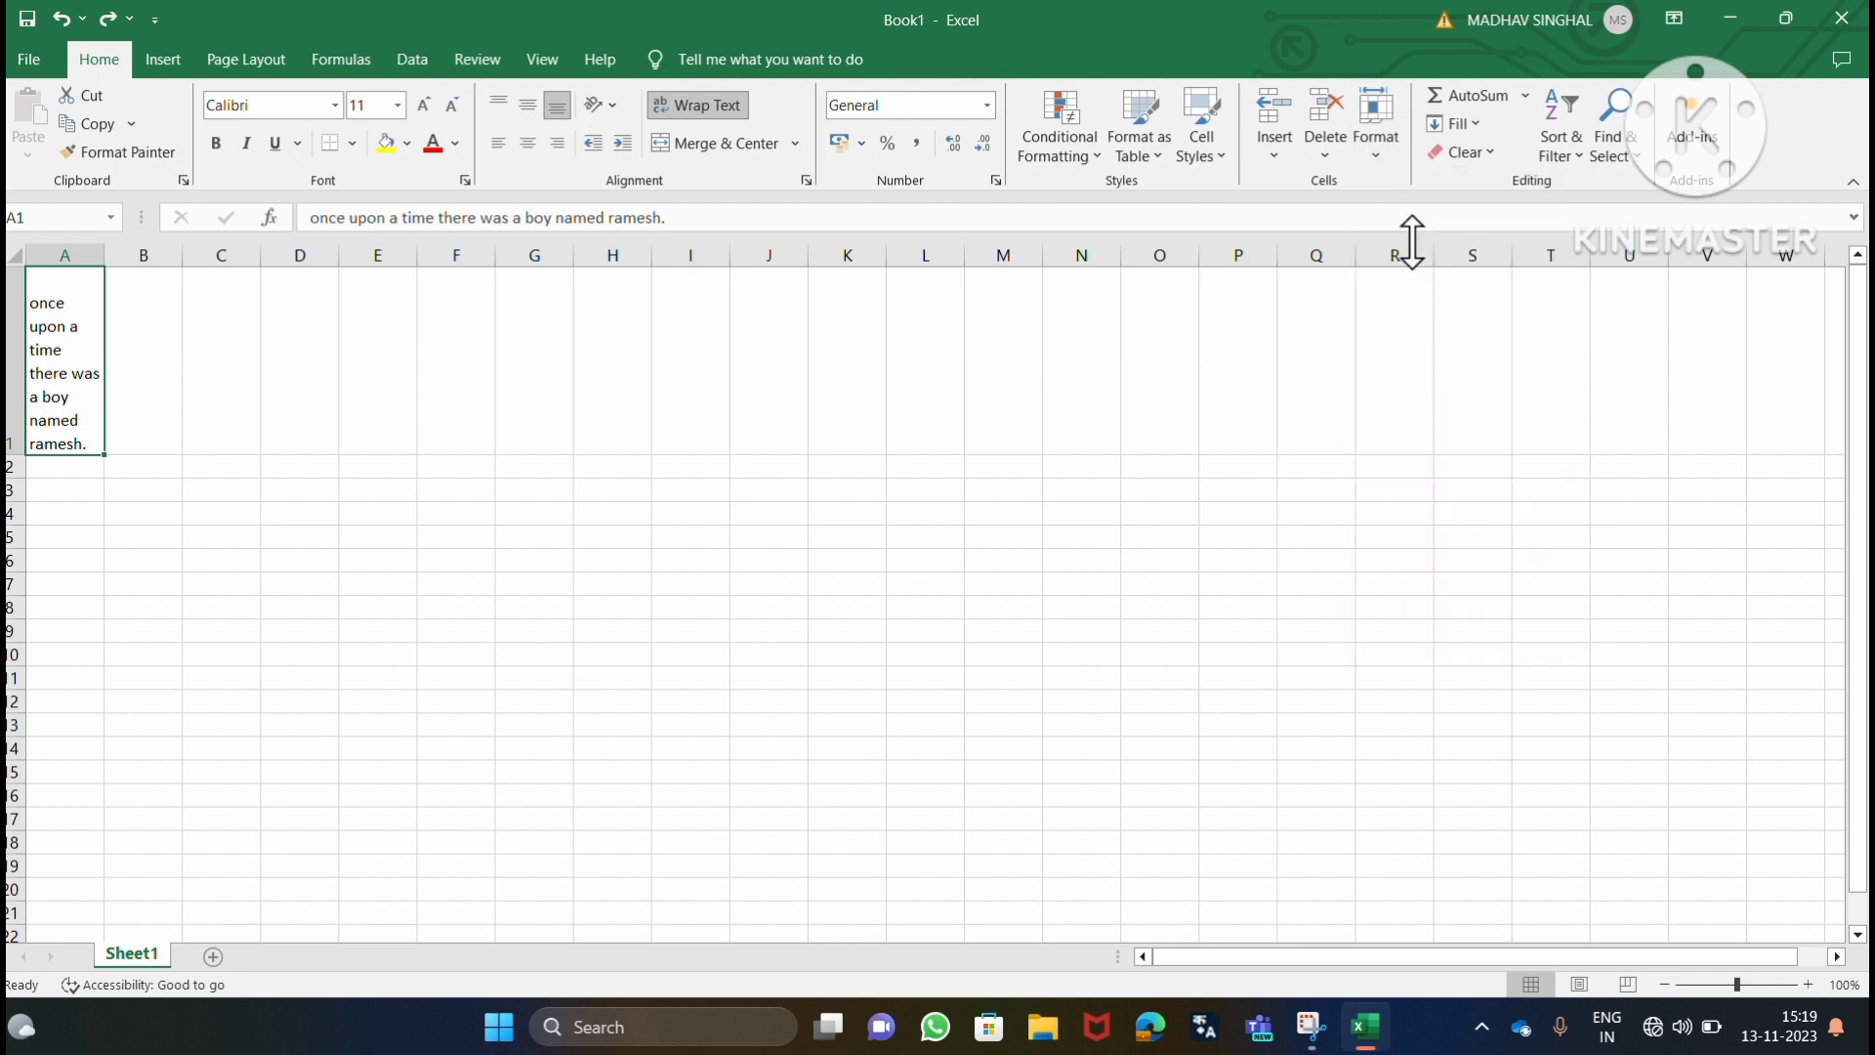
left_click(1368, 144)
left_click(1433, 308)
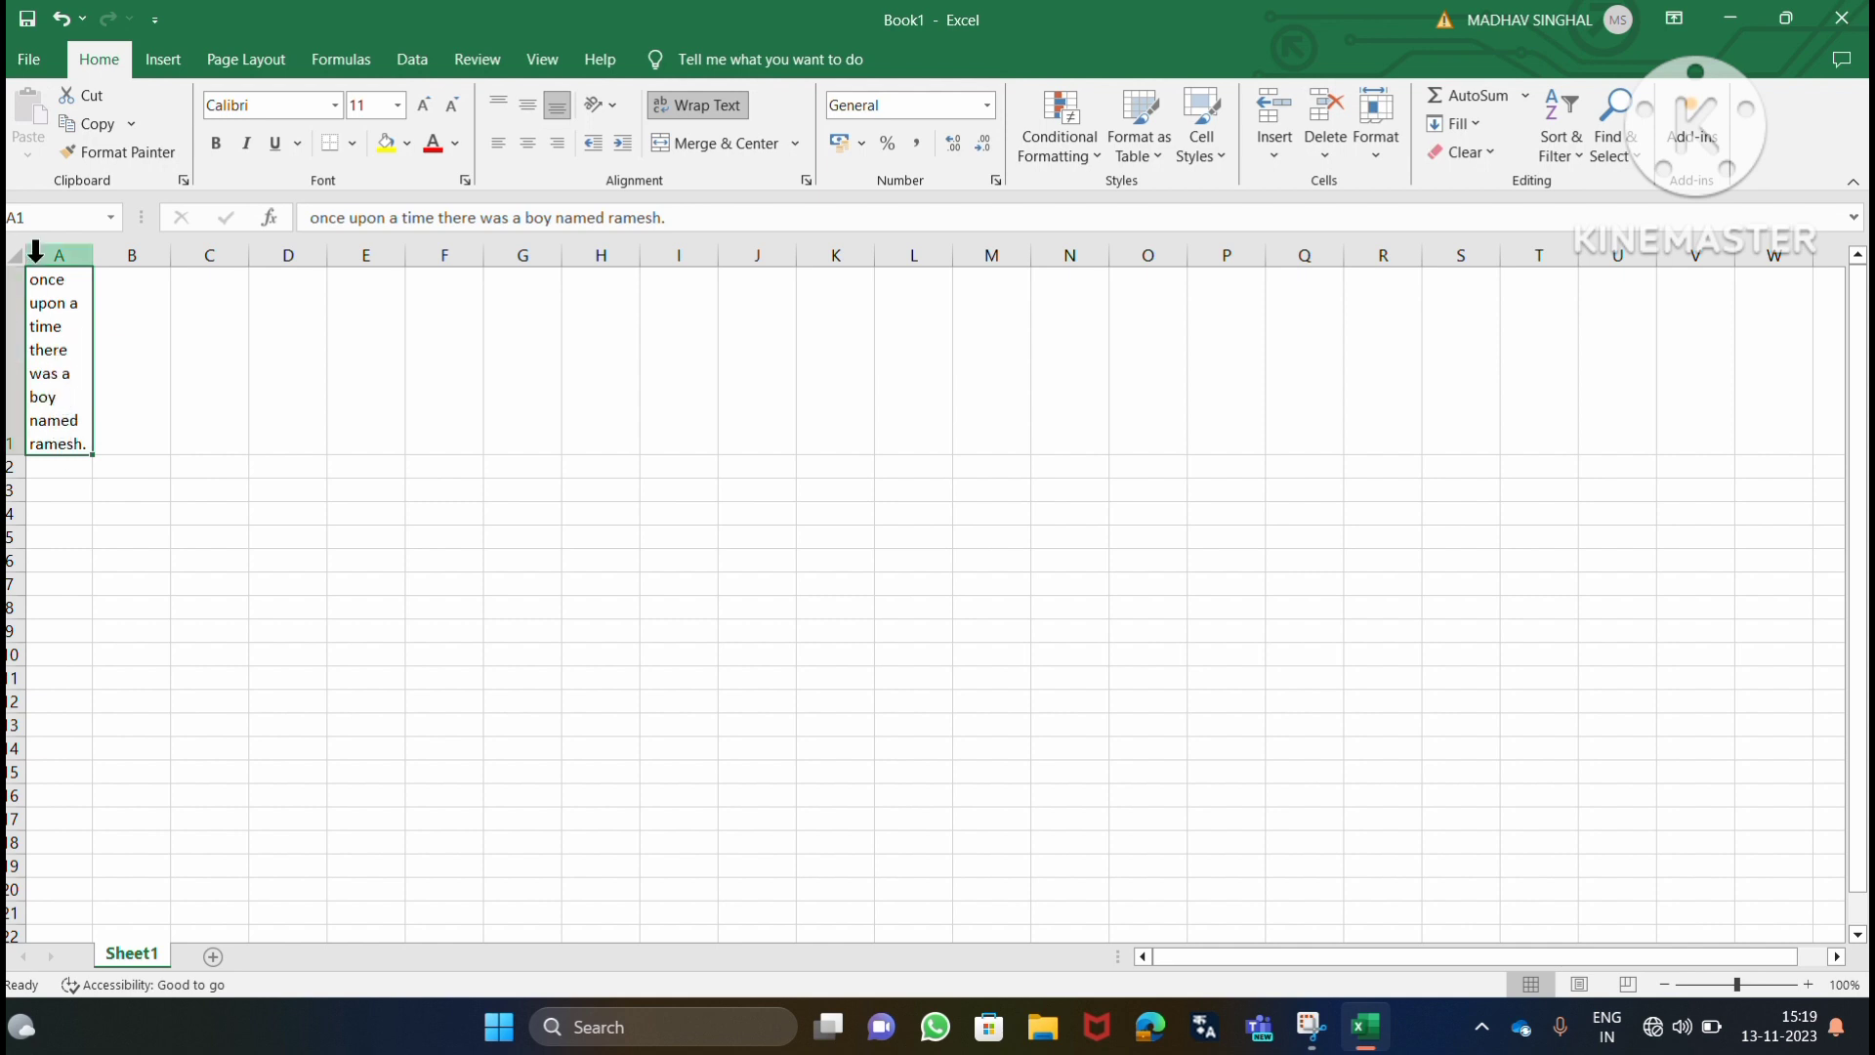
left_click(15, 257)
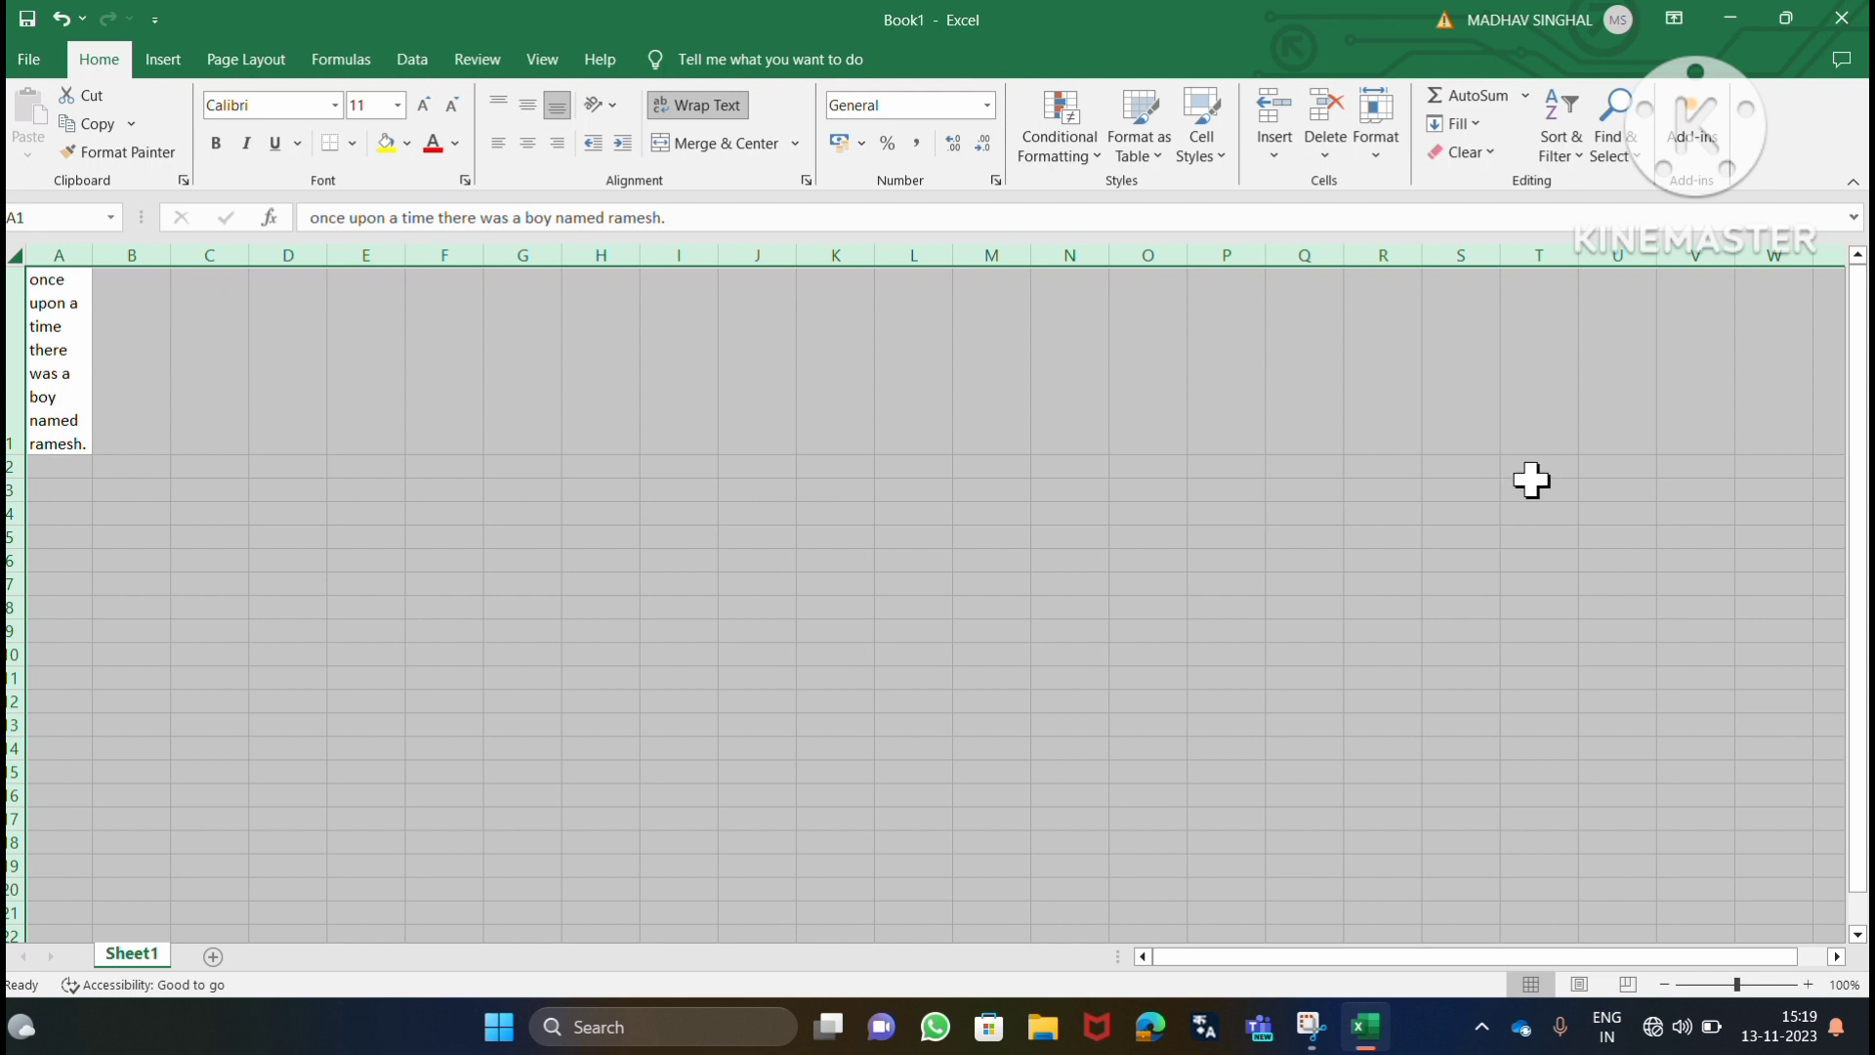
left_click(974, 460)
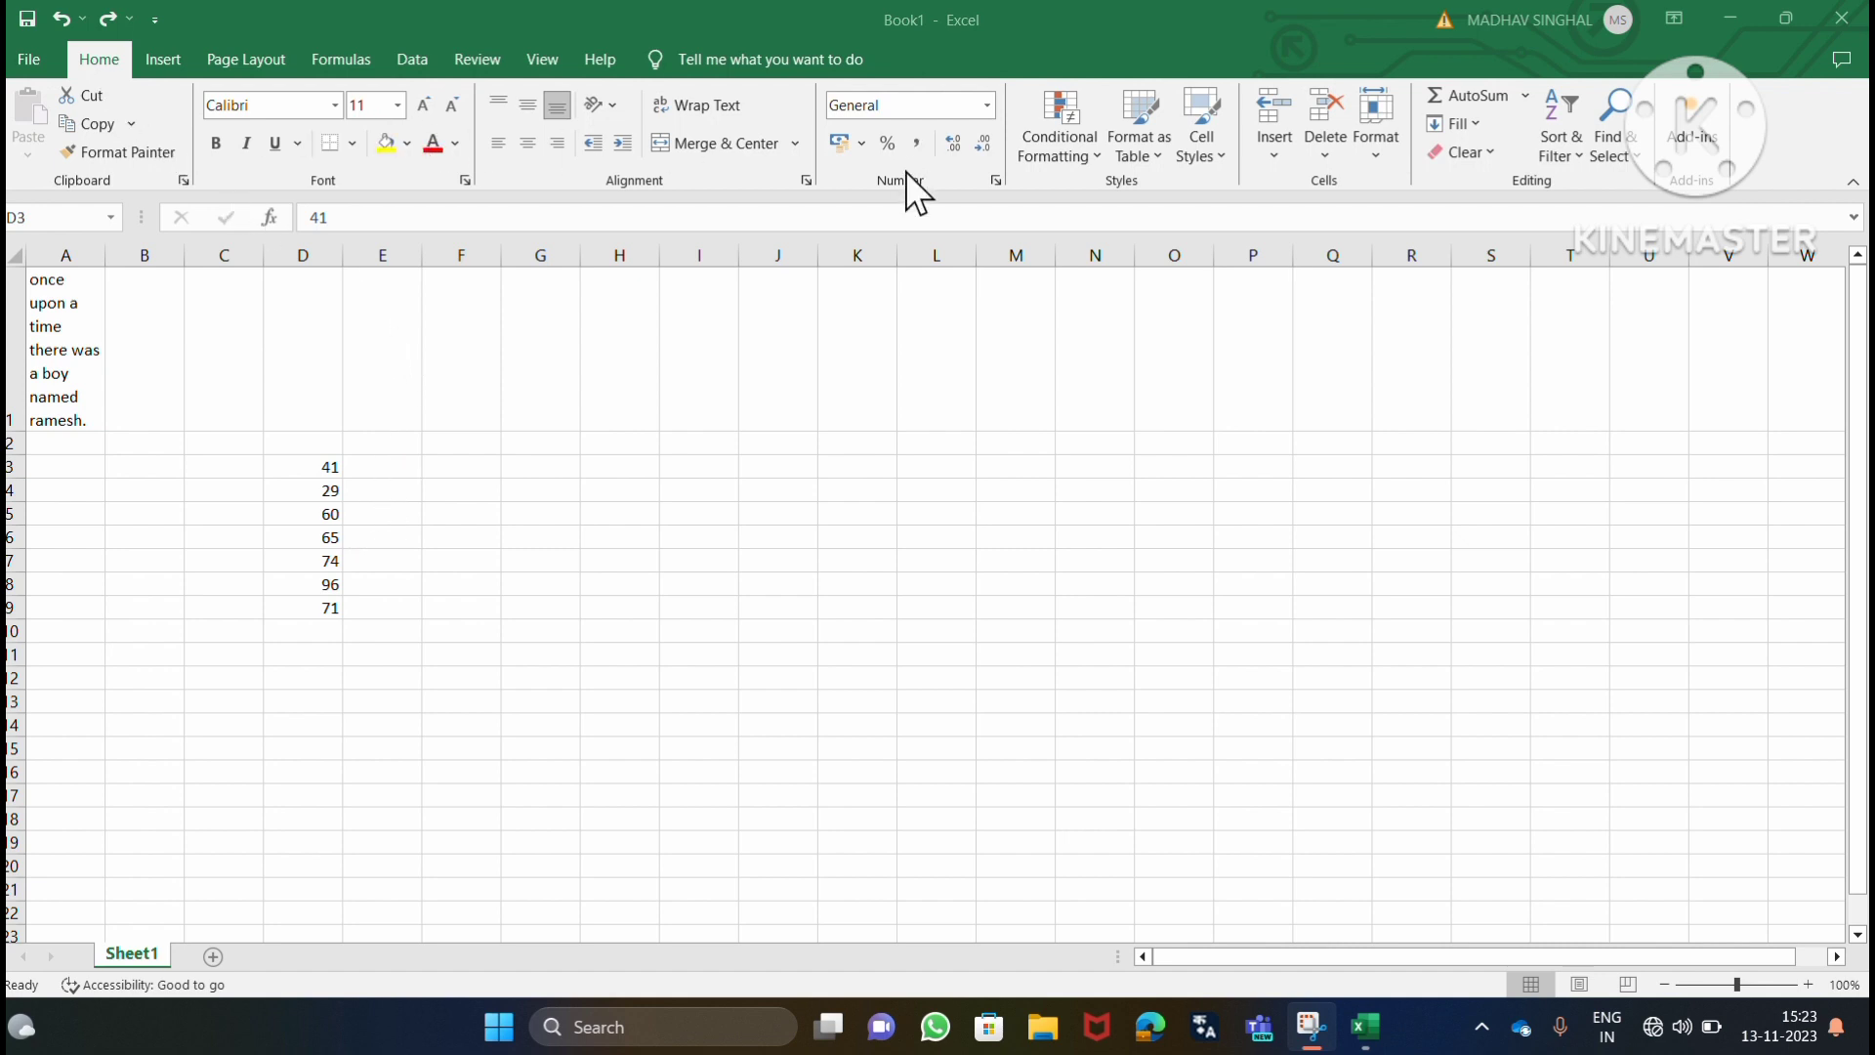
Format cell D3 as Percentage and cell D4 as Fraction.
left_click(988, 107)
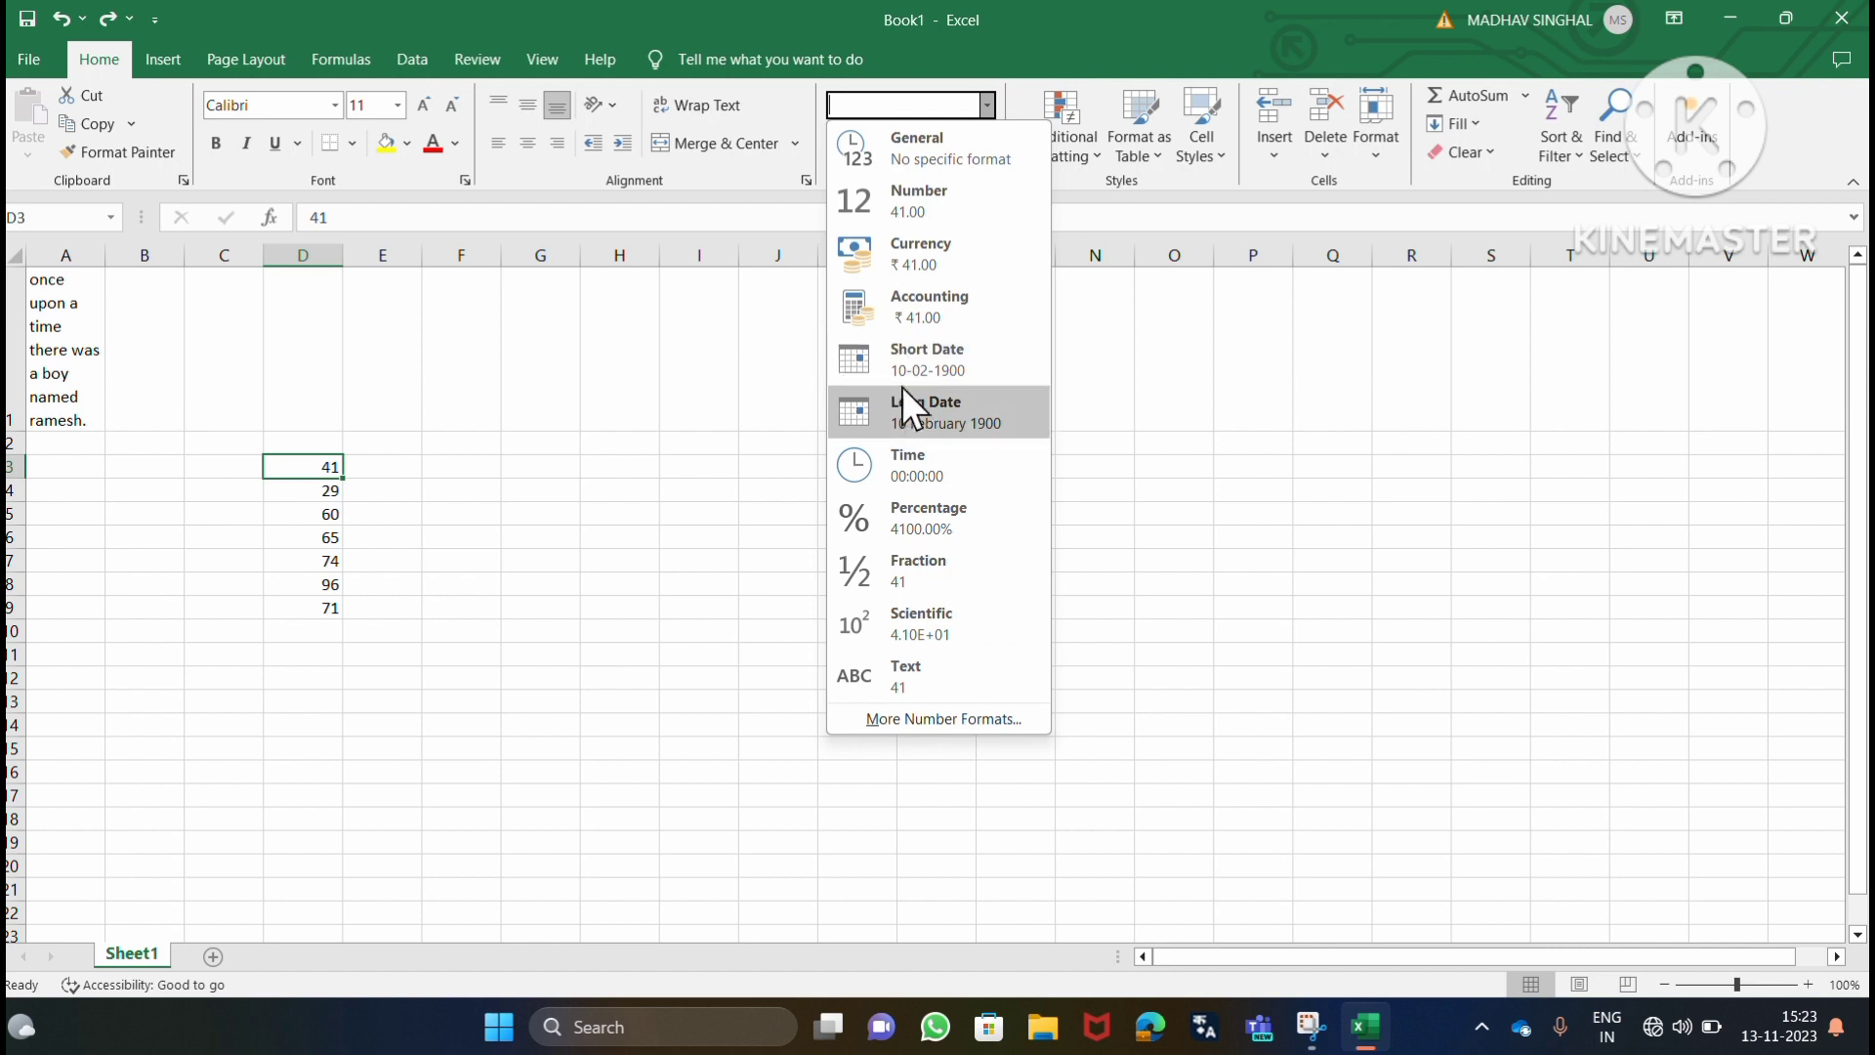
left_click(916, 526)
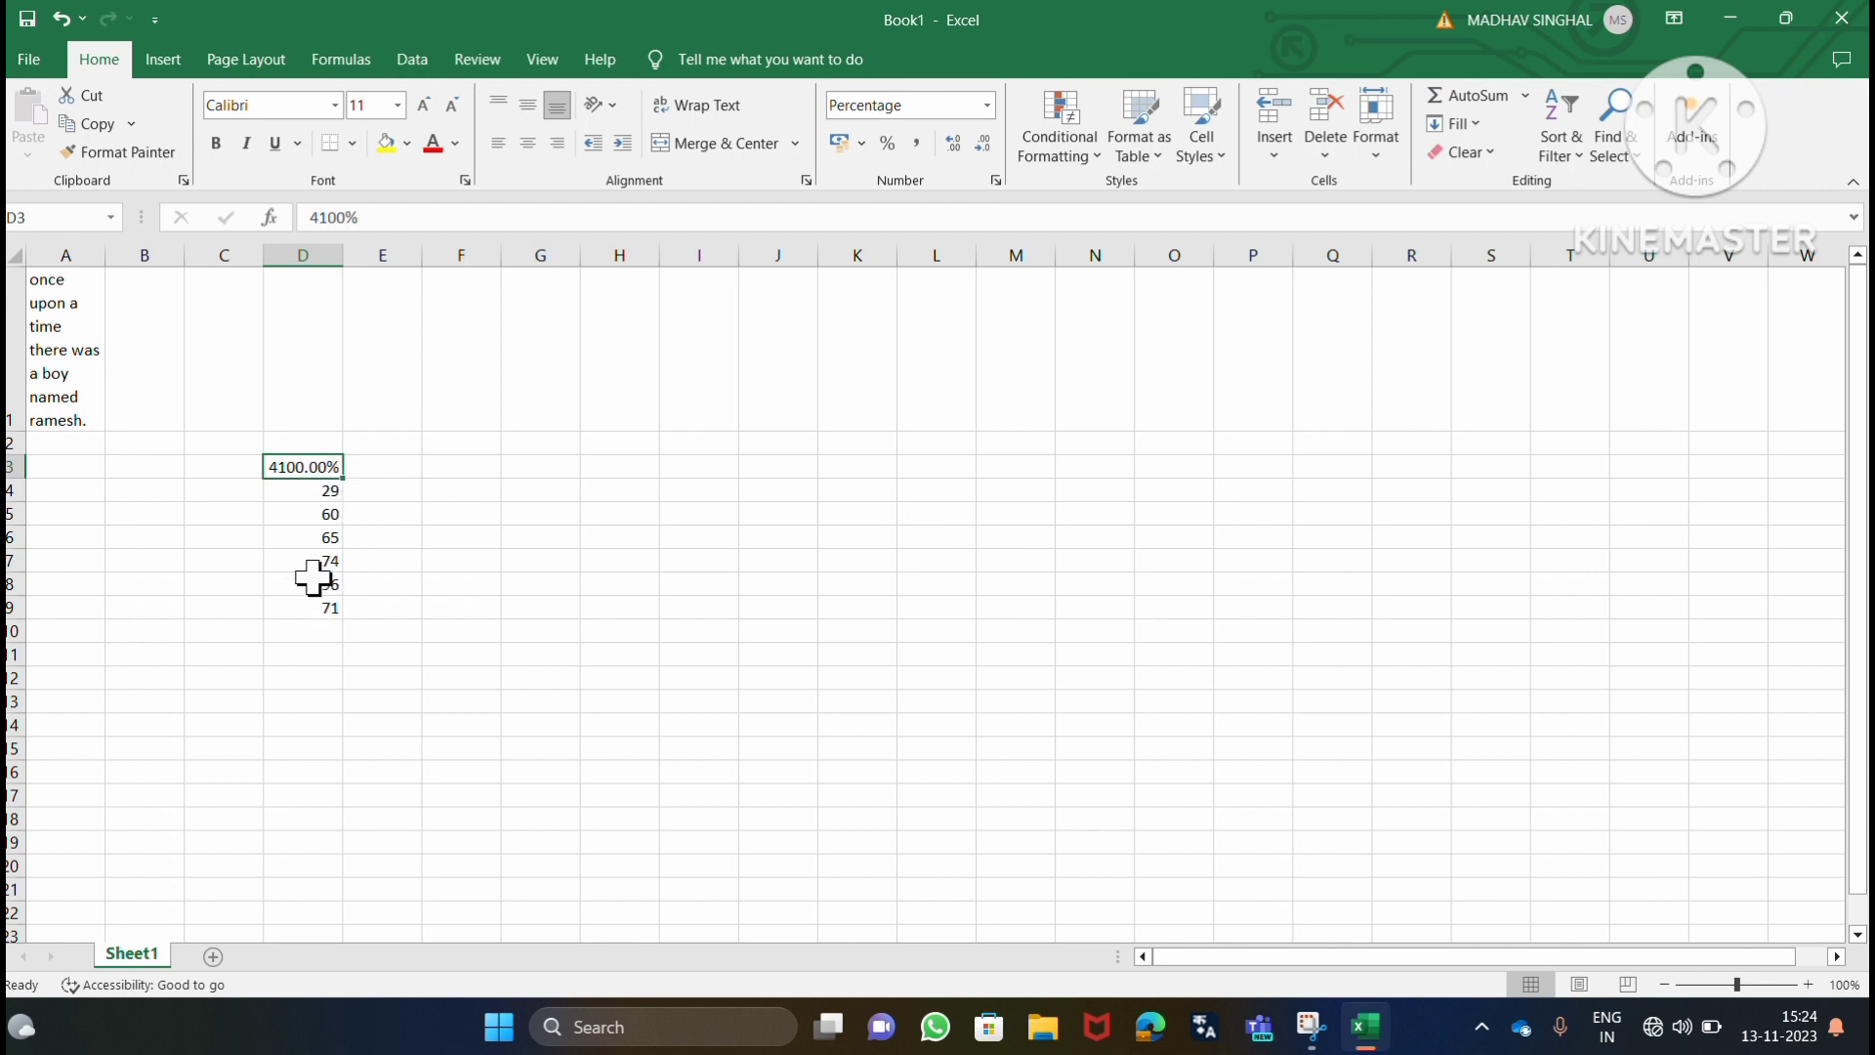
left_click(315, 491)
left_click(987, 104)
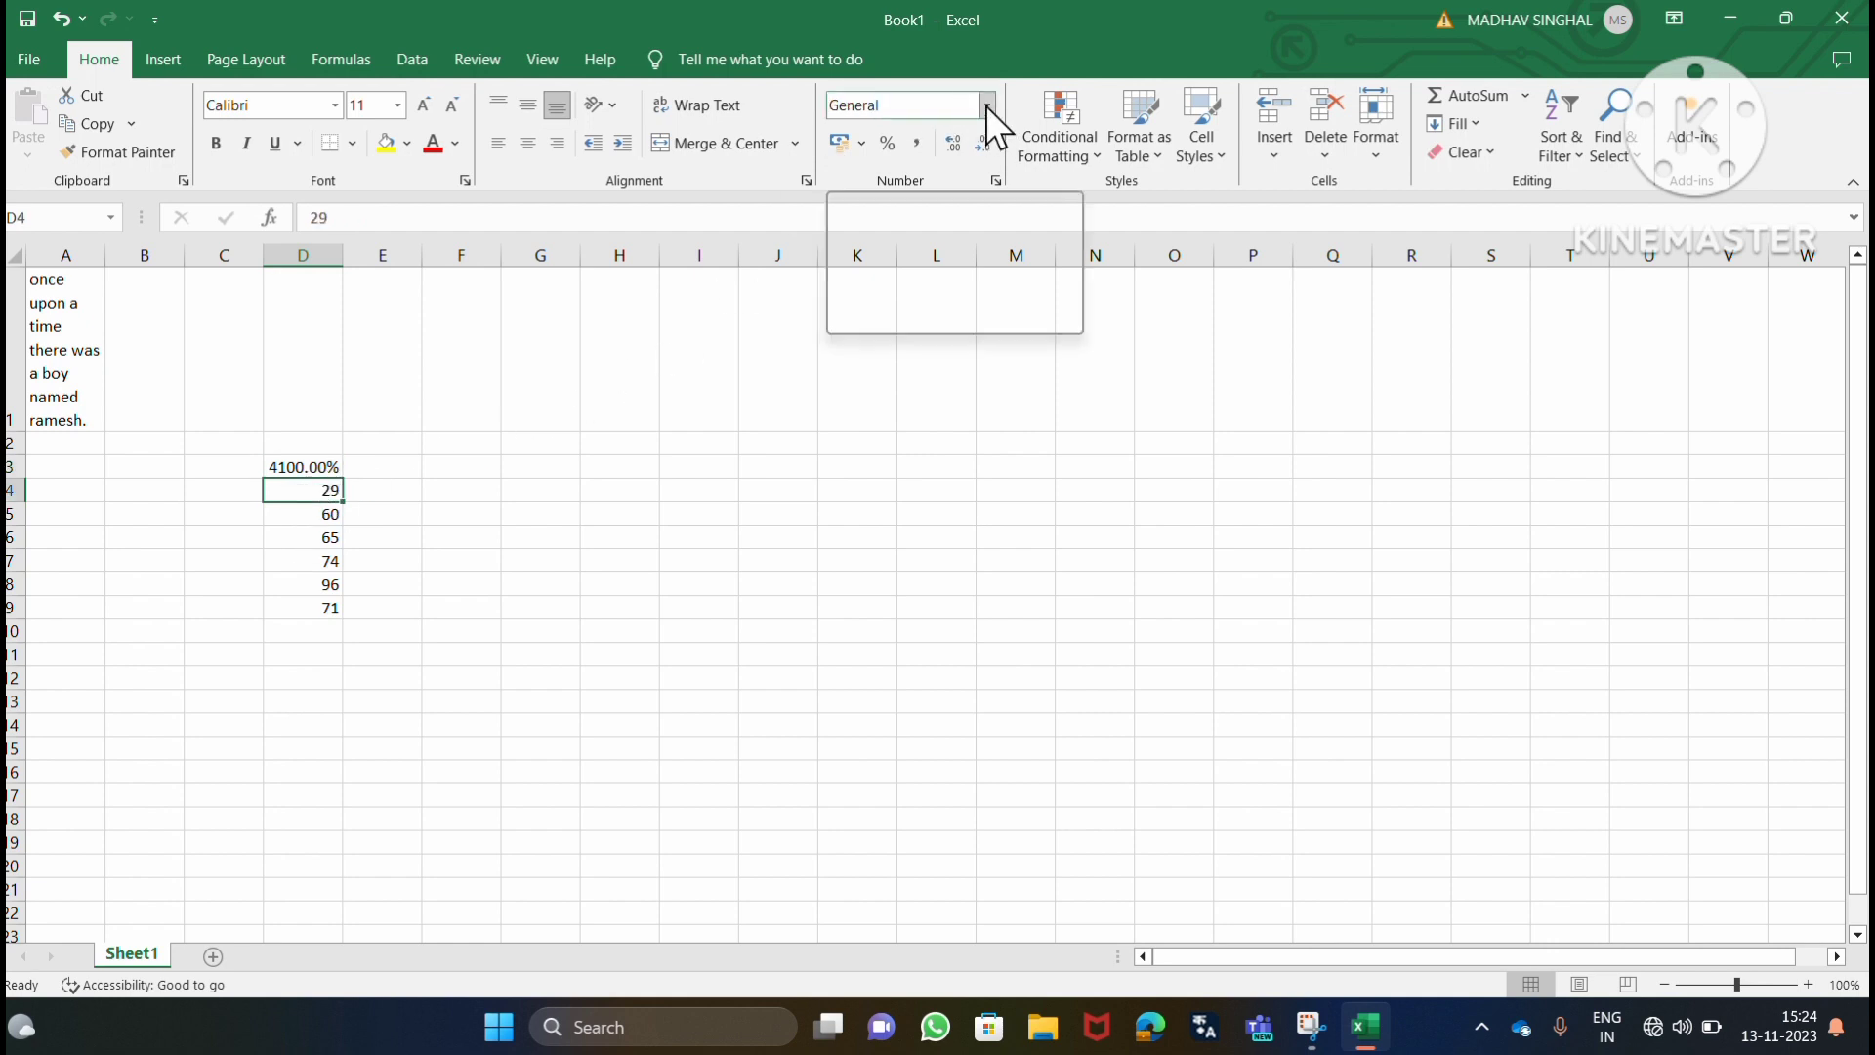
left_click(895, 579)
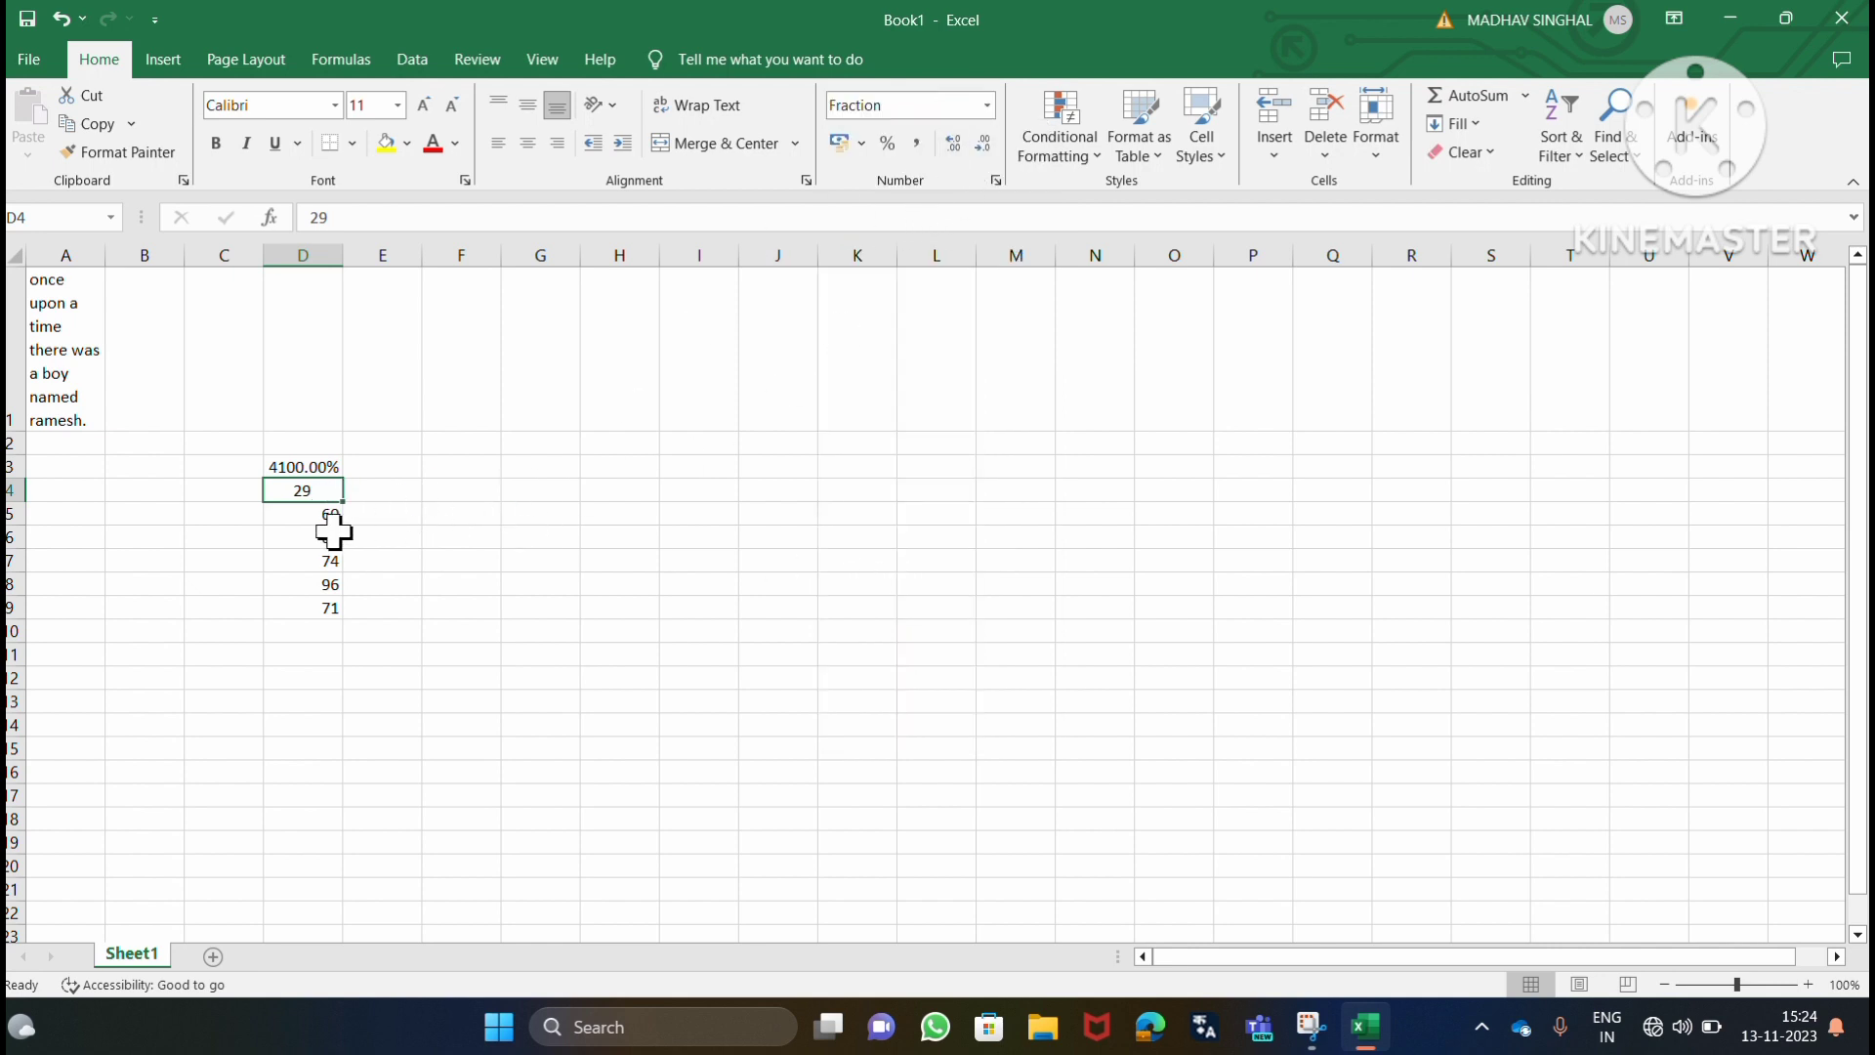
Format the value in cell D5 as Currency.
left_click(327, 513)
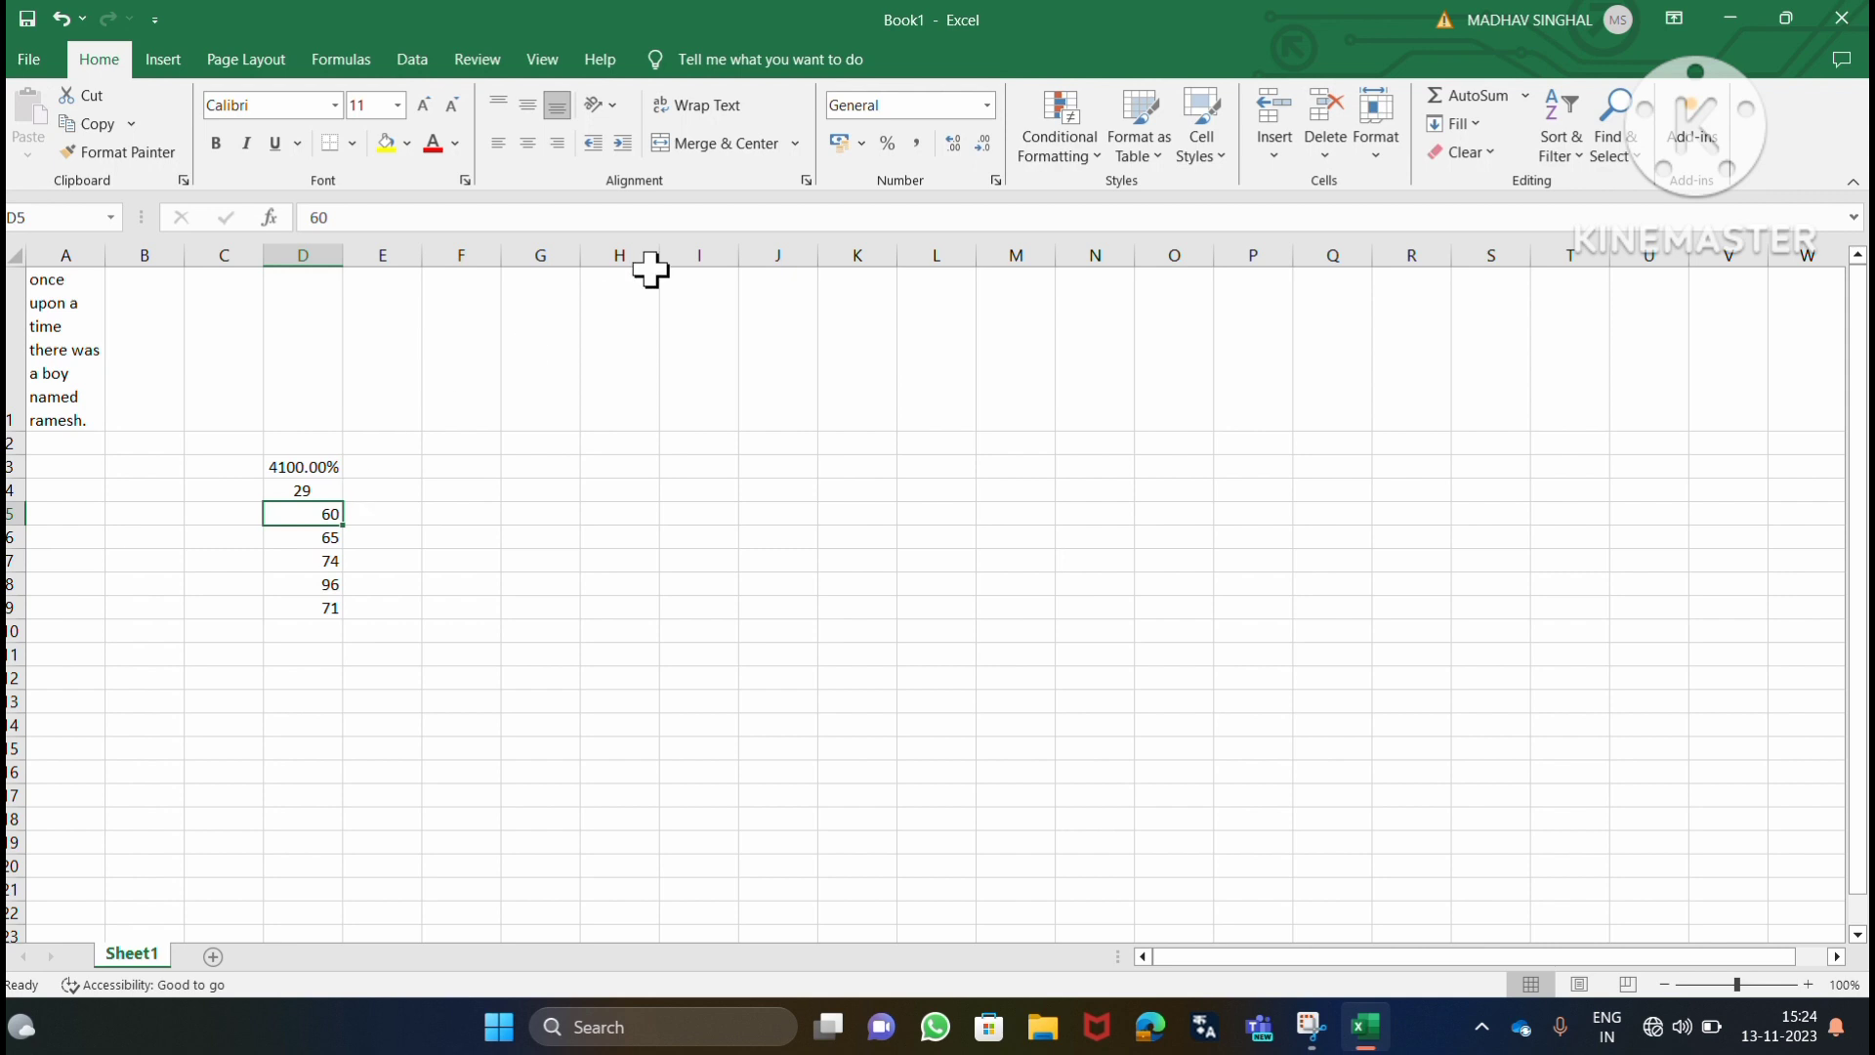
left_click(988, 107)
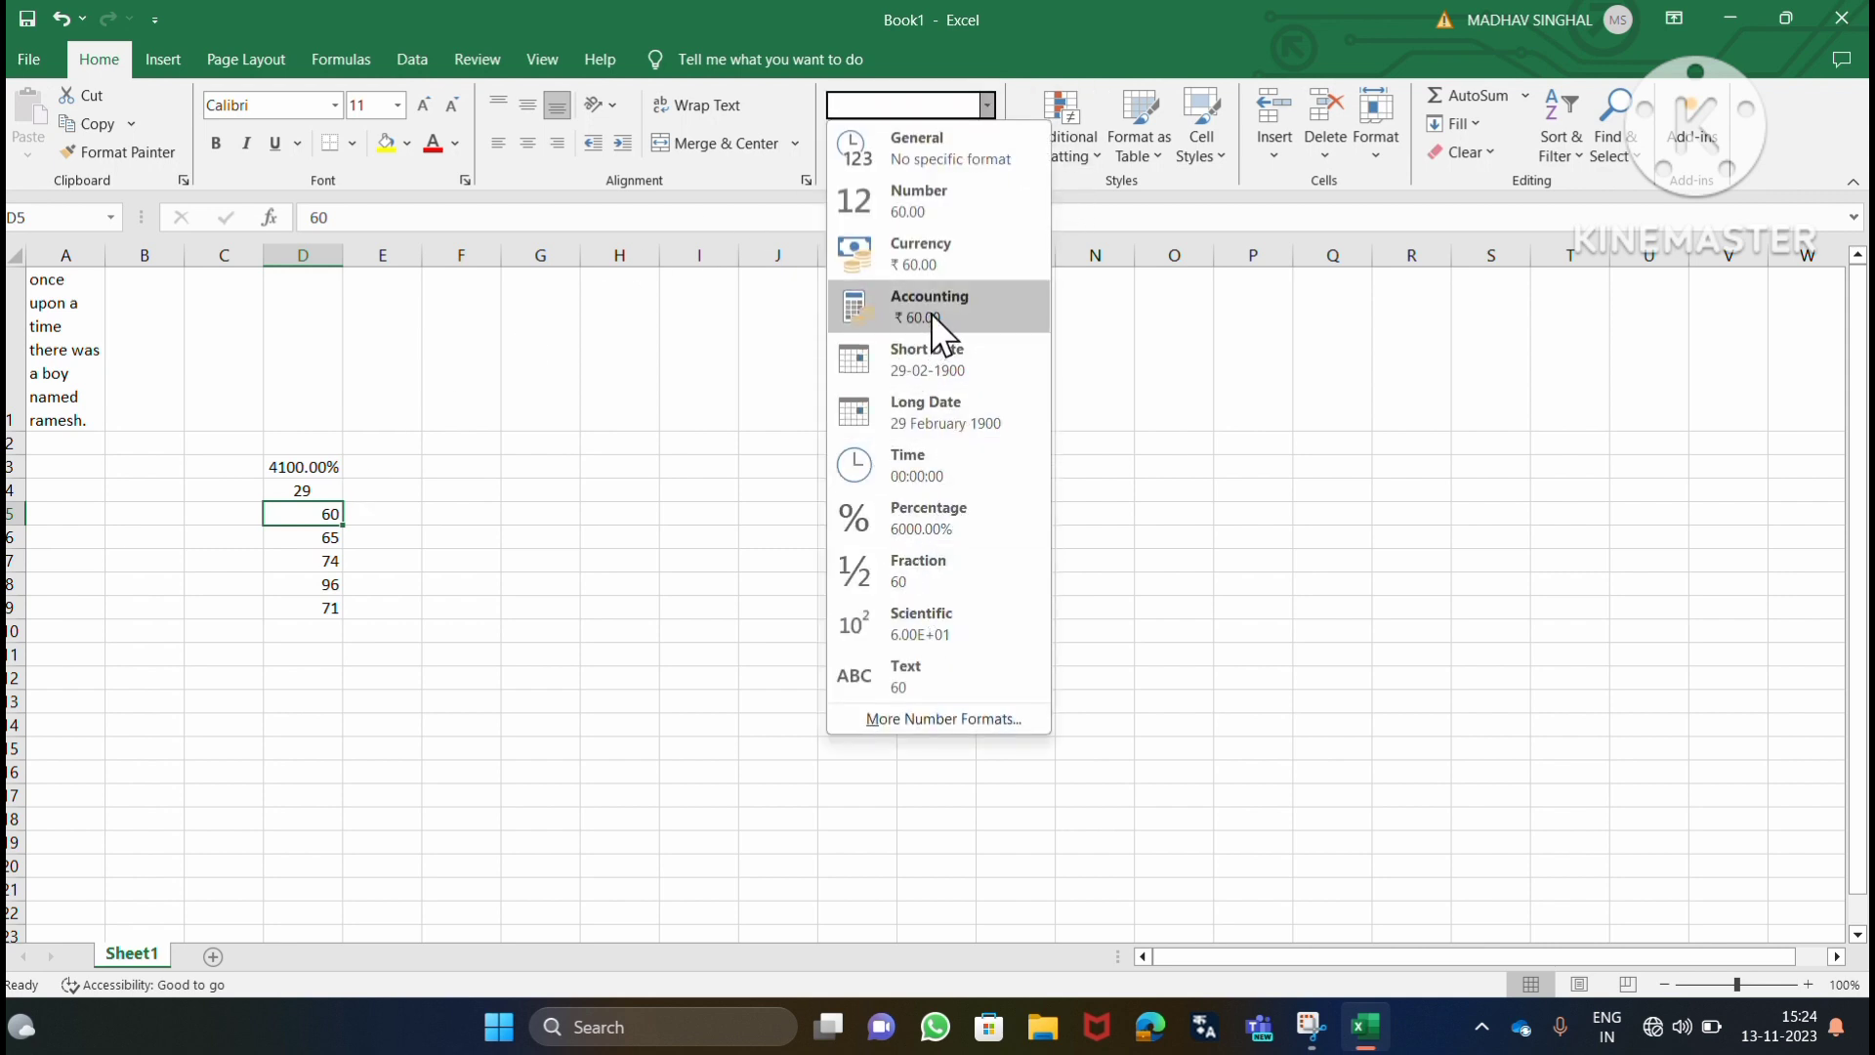
left_click(941, 264)
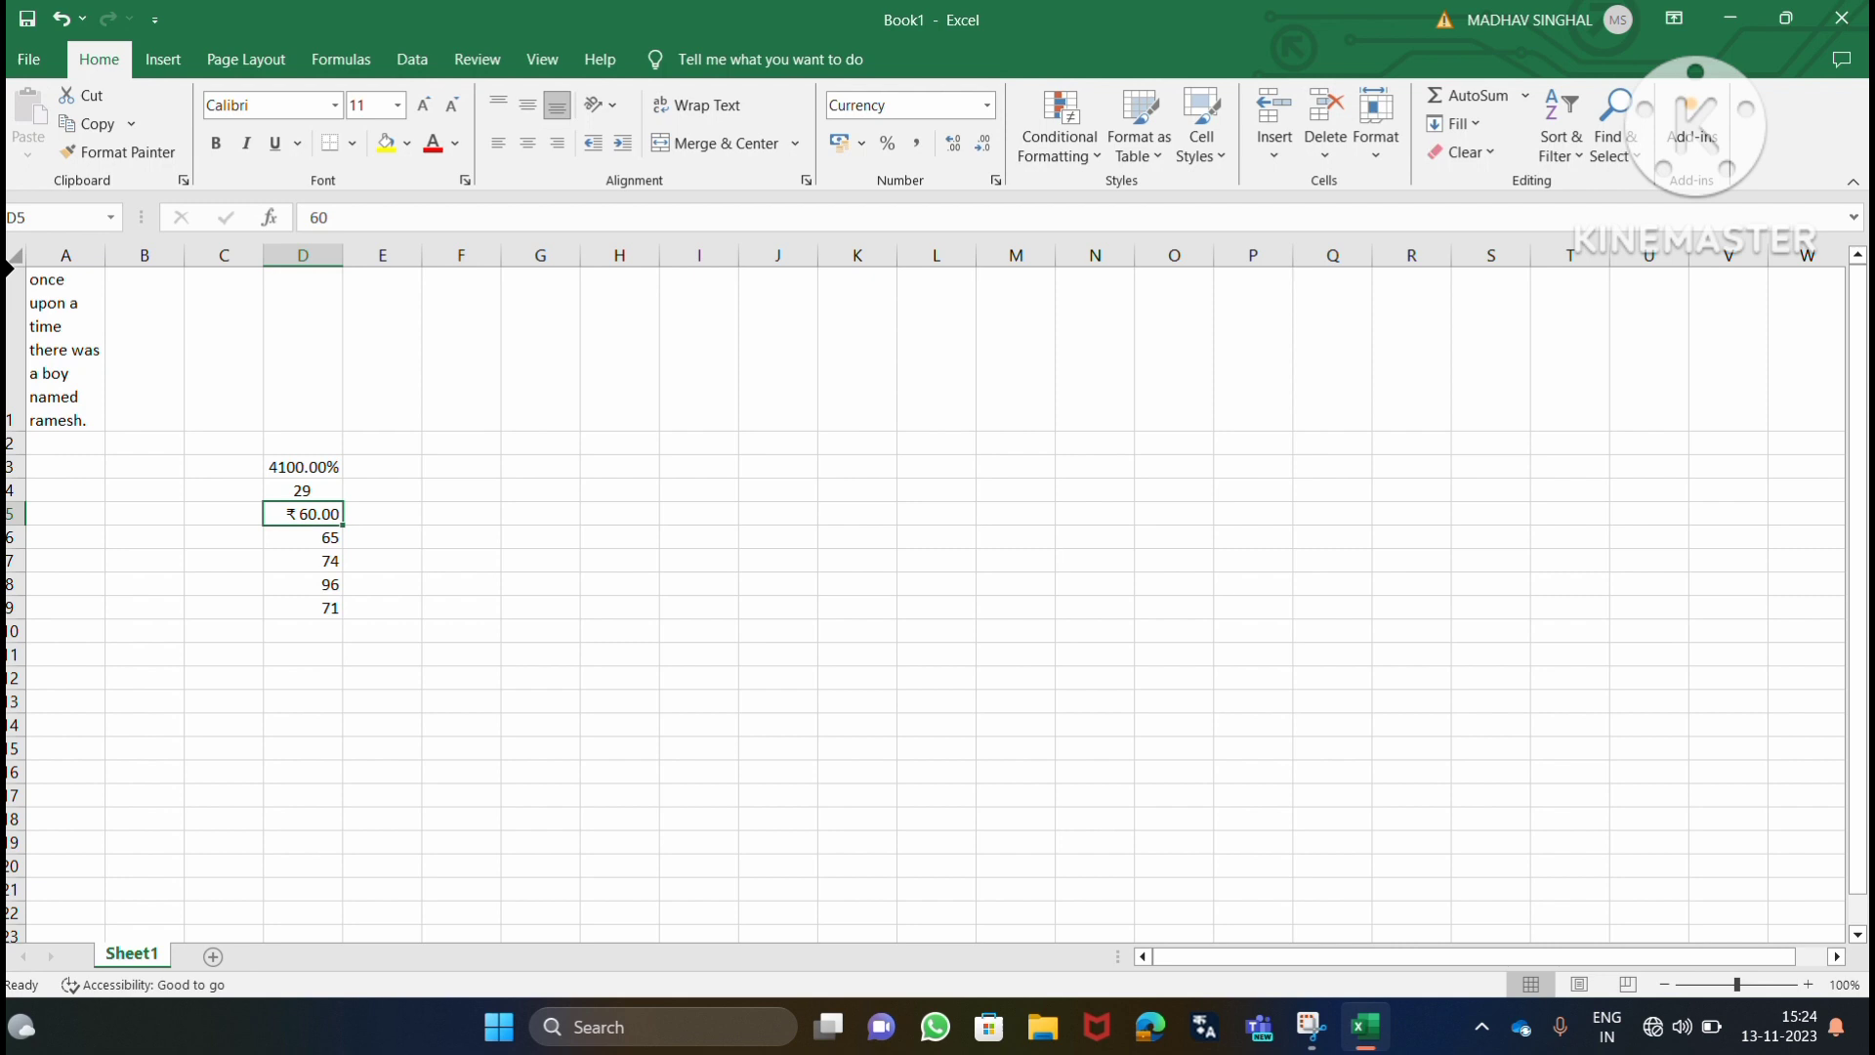
Set the font of cell A1 to Bahnschrift SemiBold at size 12.
left_click(59, 293)
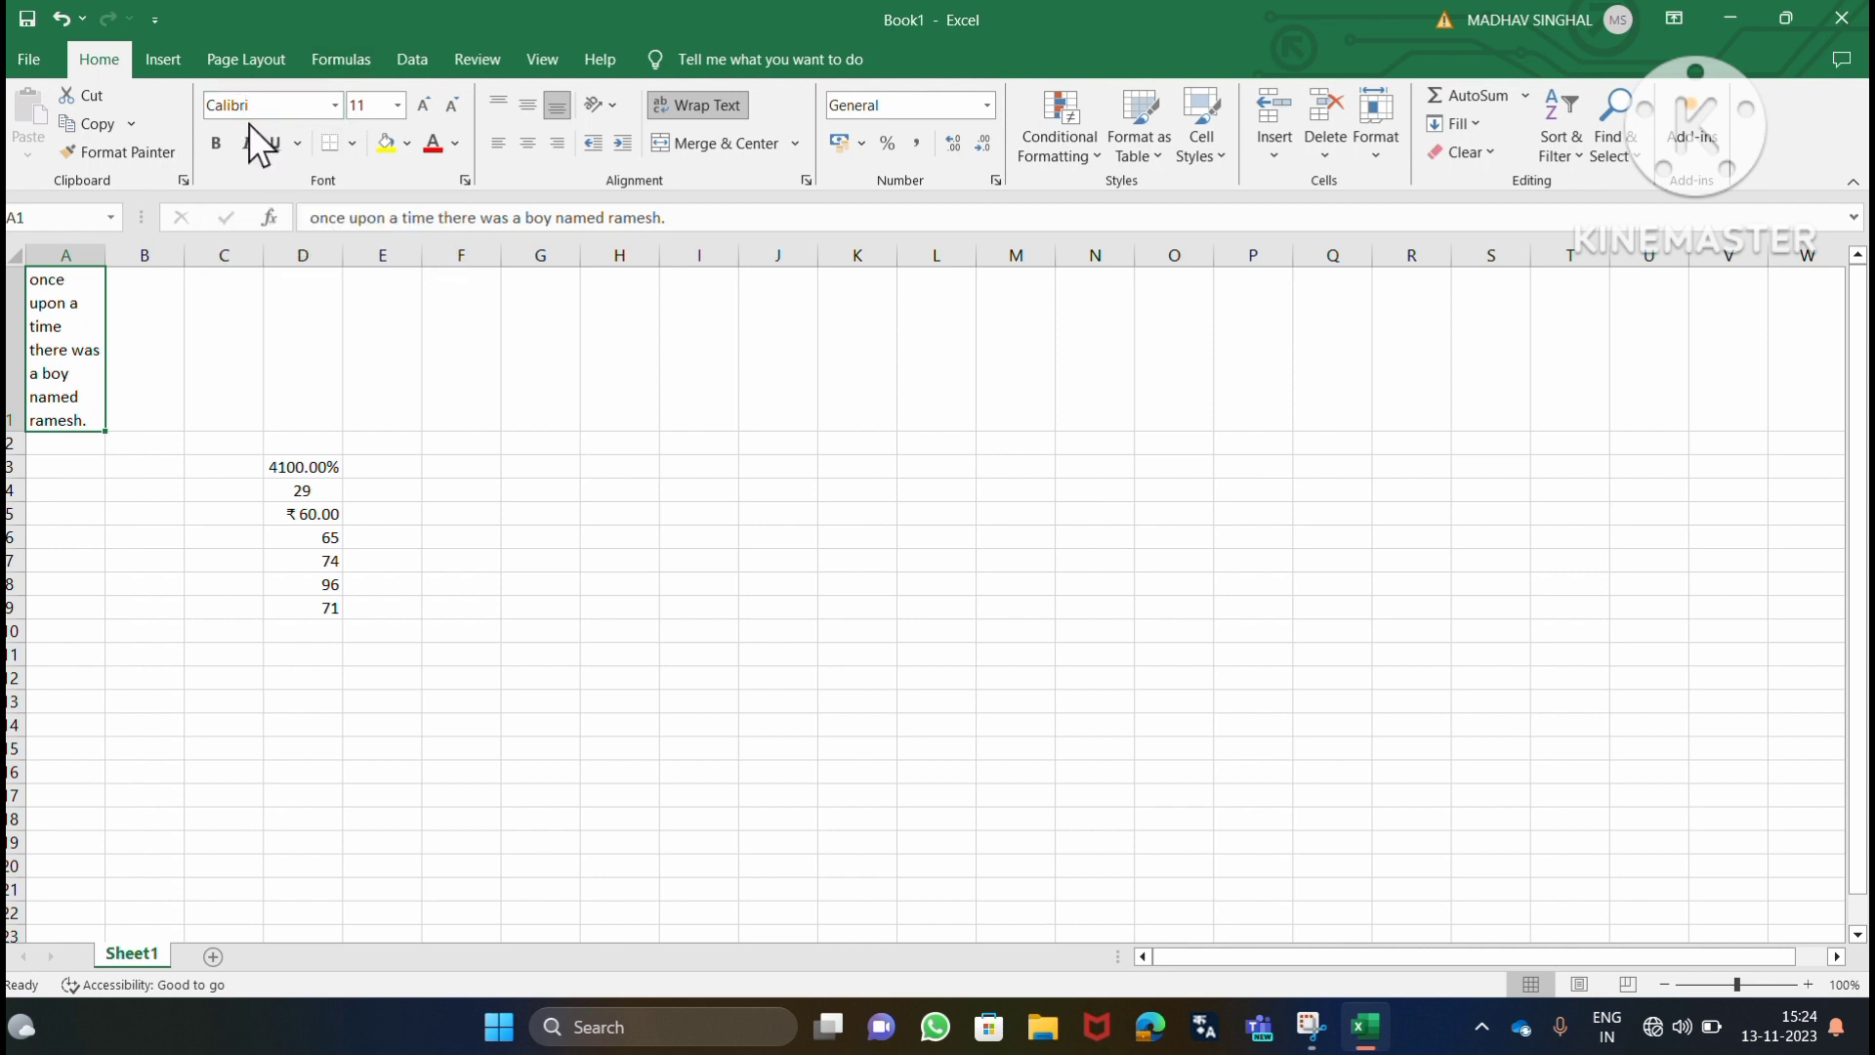
left_click(335, 106)
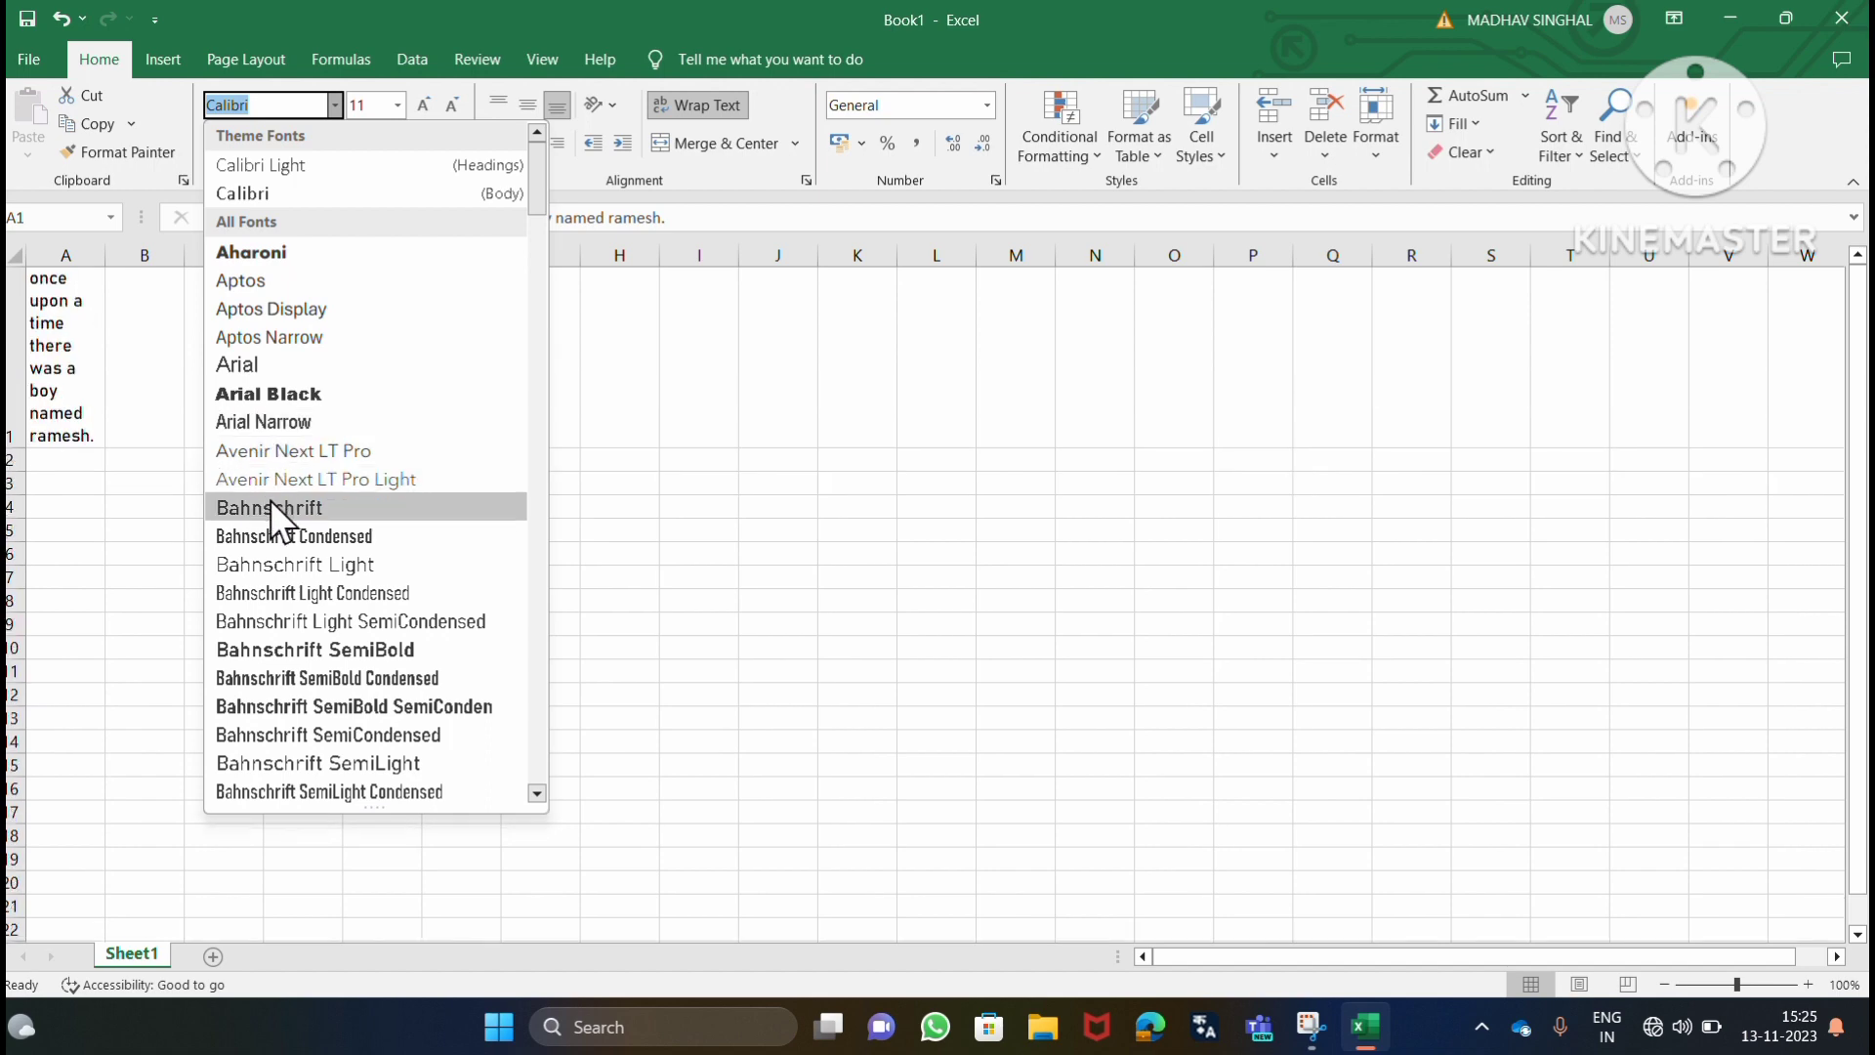
scroll(269, 506, "down", 6)
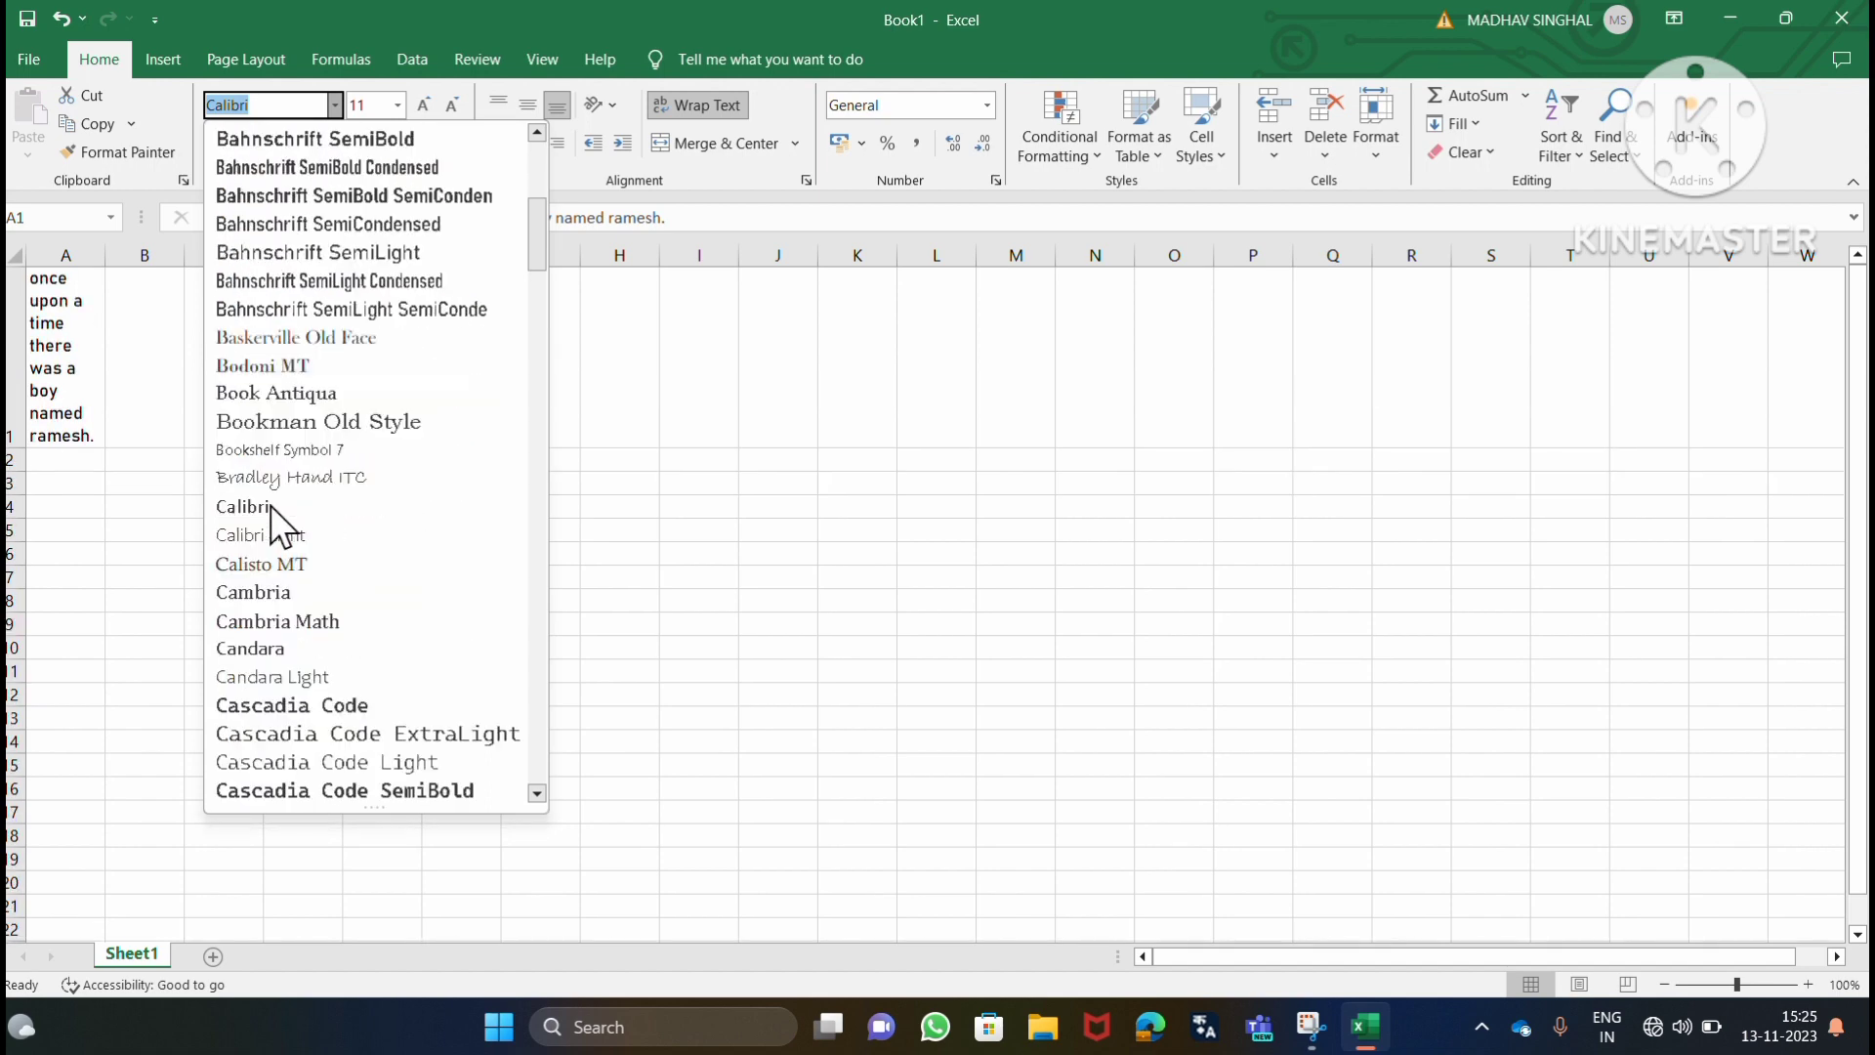
scroll(269, 506, "up", 2)
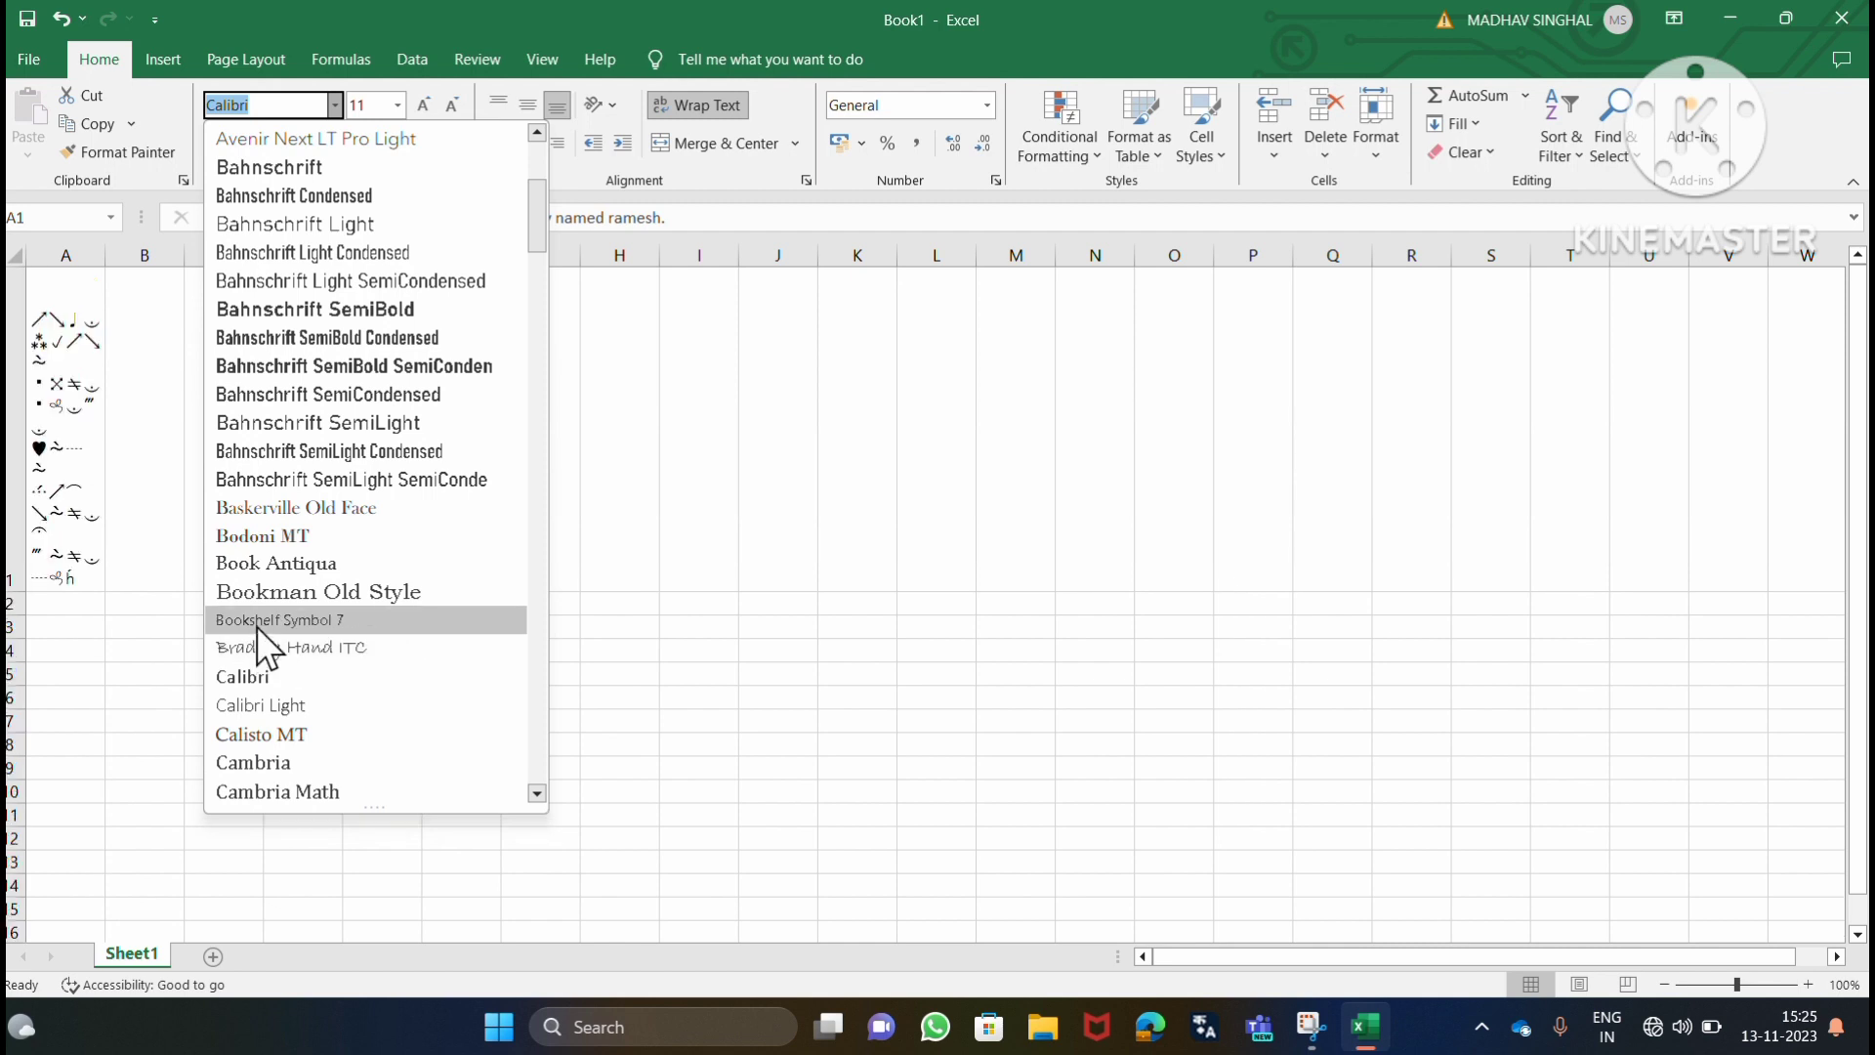
left_click(307, 308)
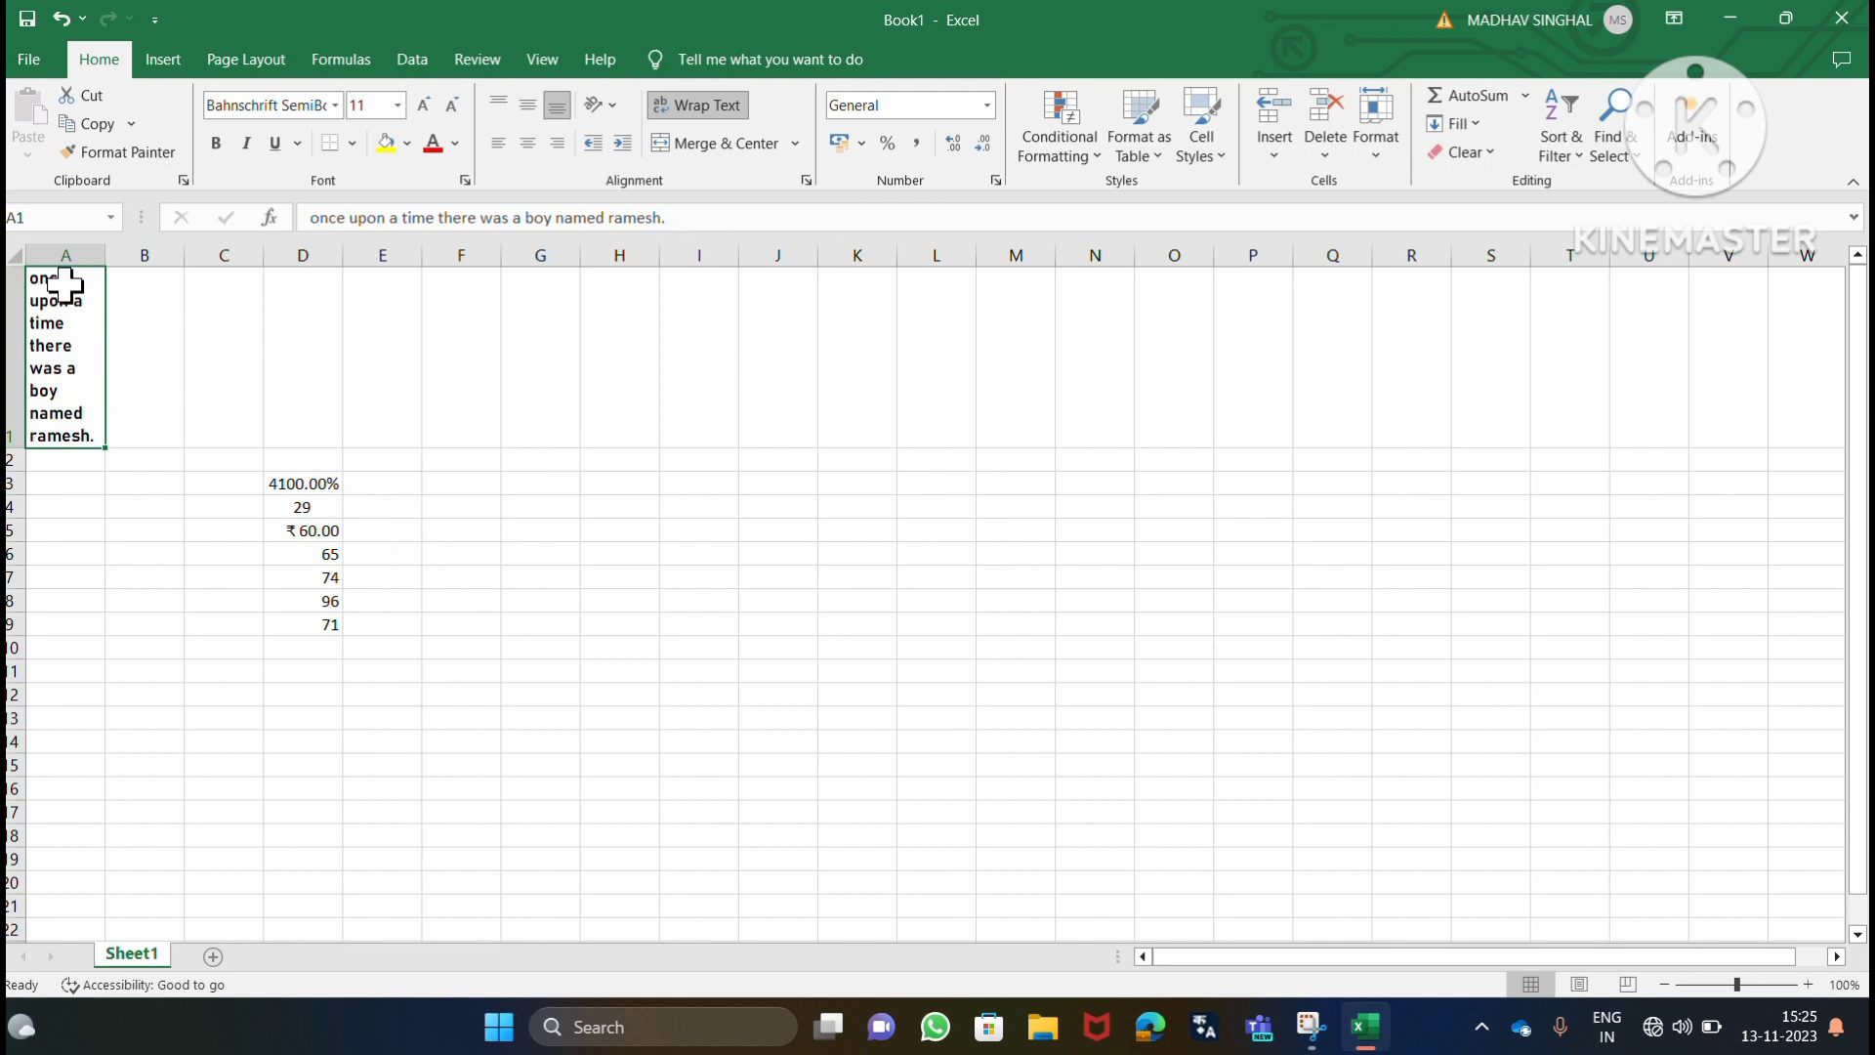
left_click(399, 106)
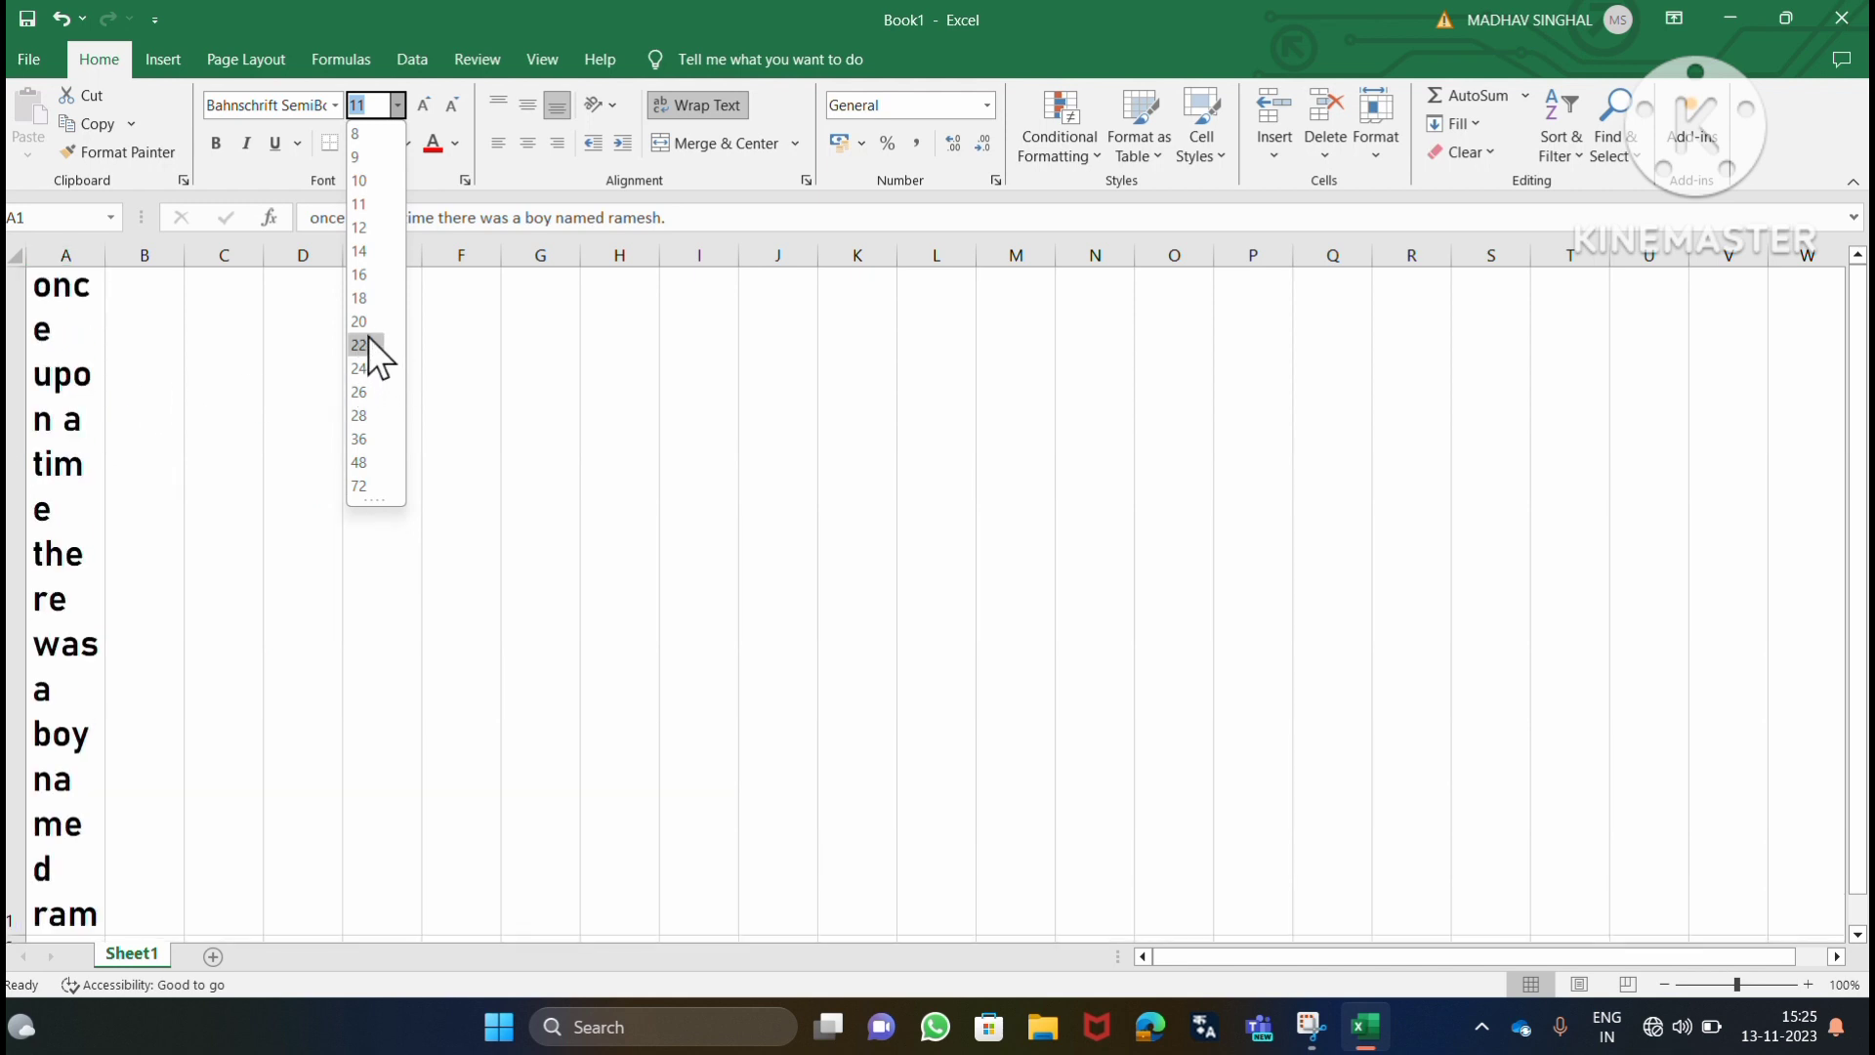
left_click(367, 229)
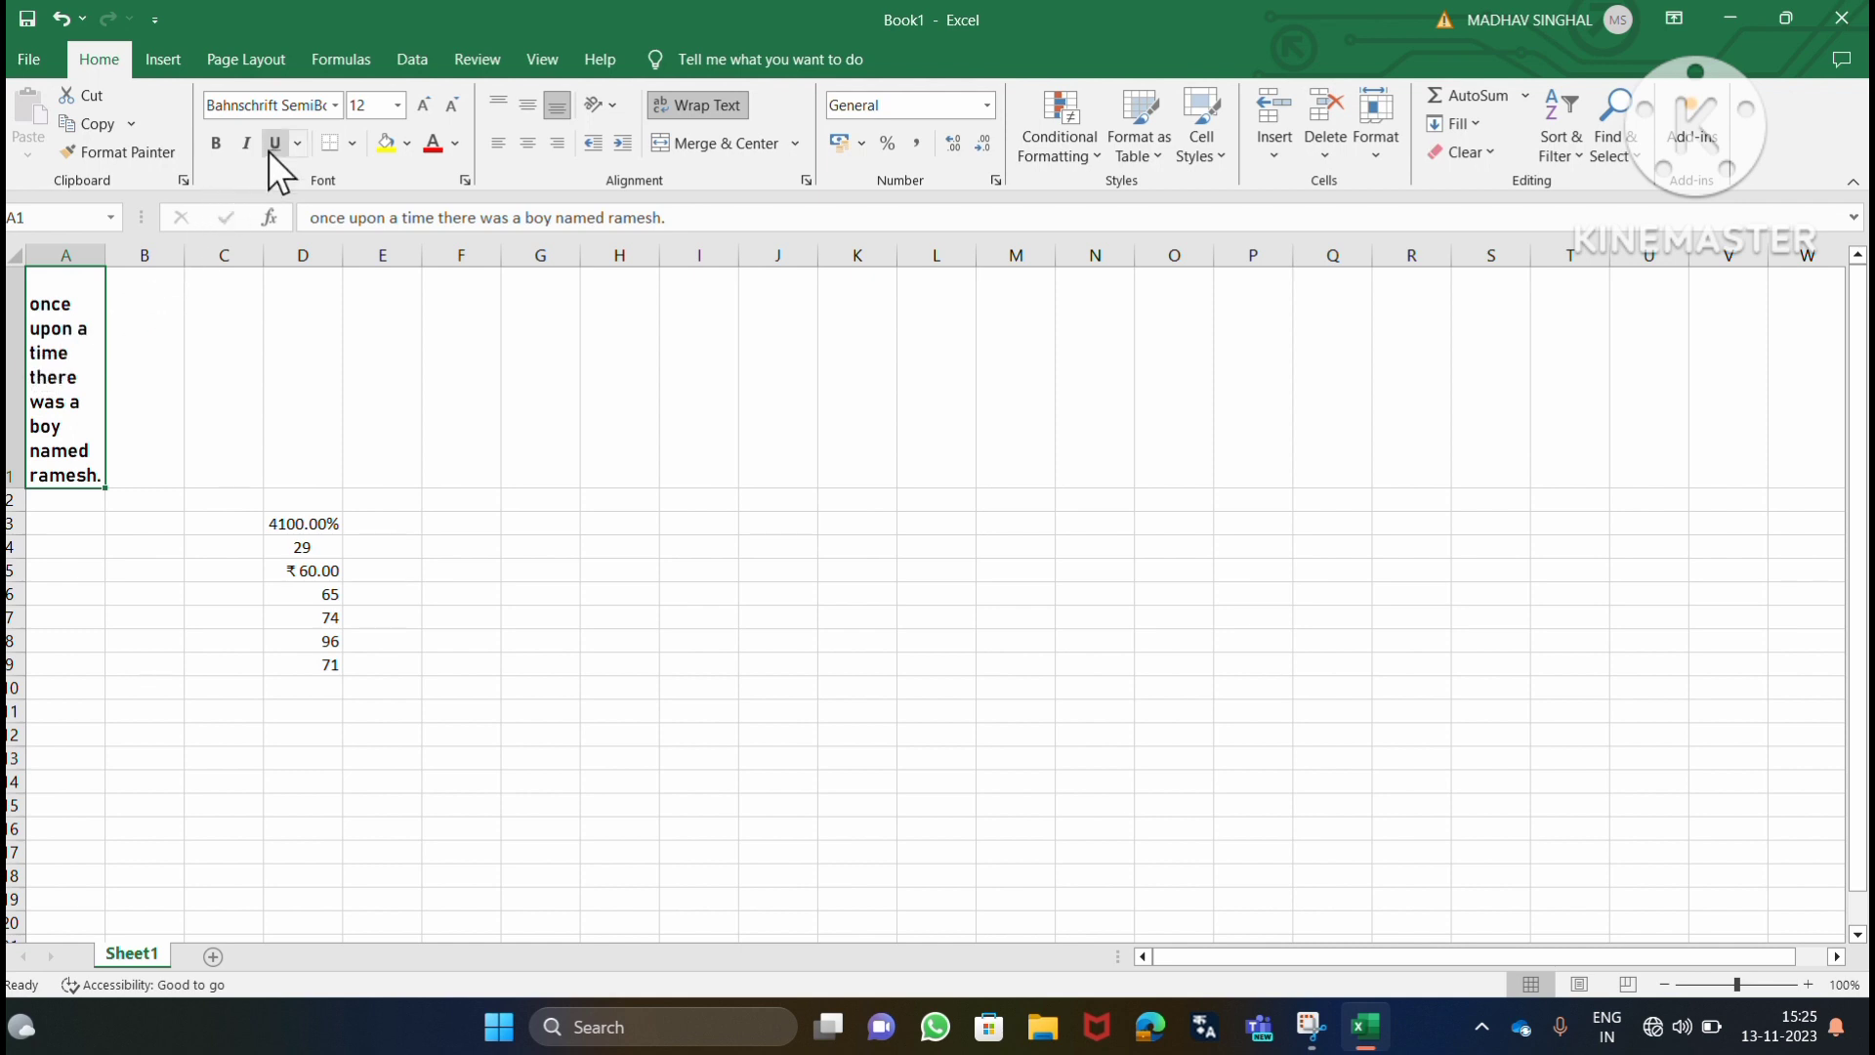
Make the text in cell A1 bold, italic and underlined.
left_click(217, 144)
left_click(247, 145)
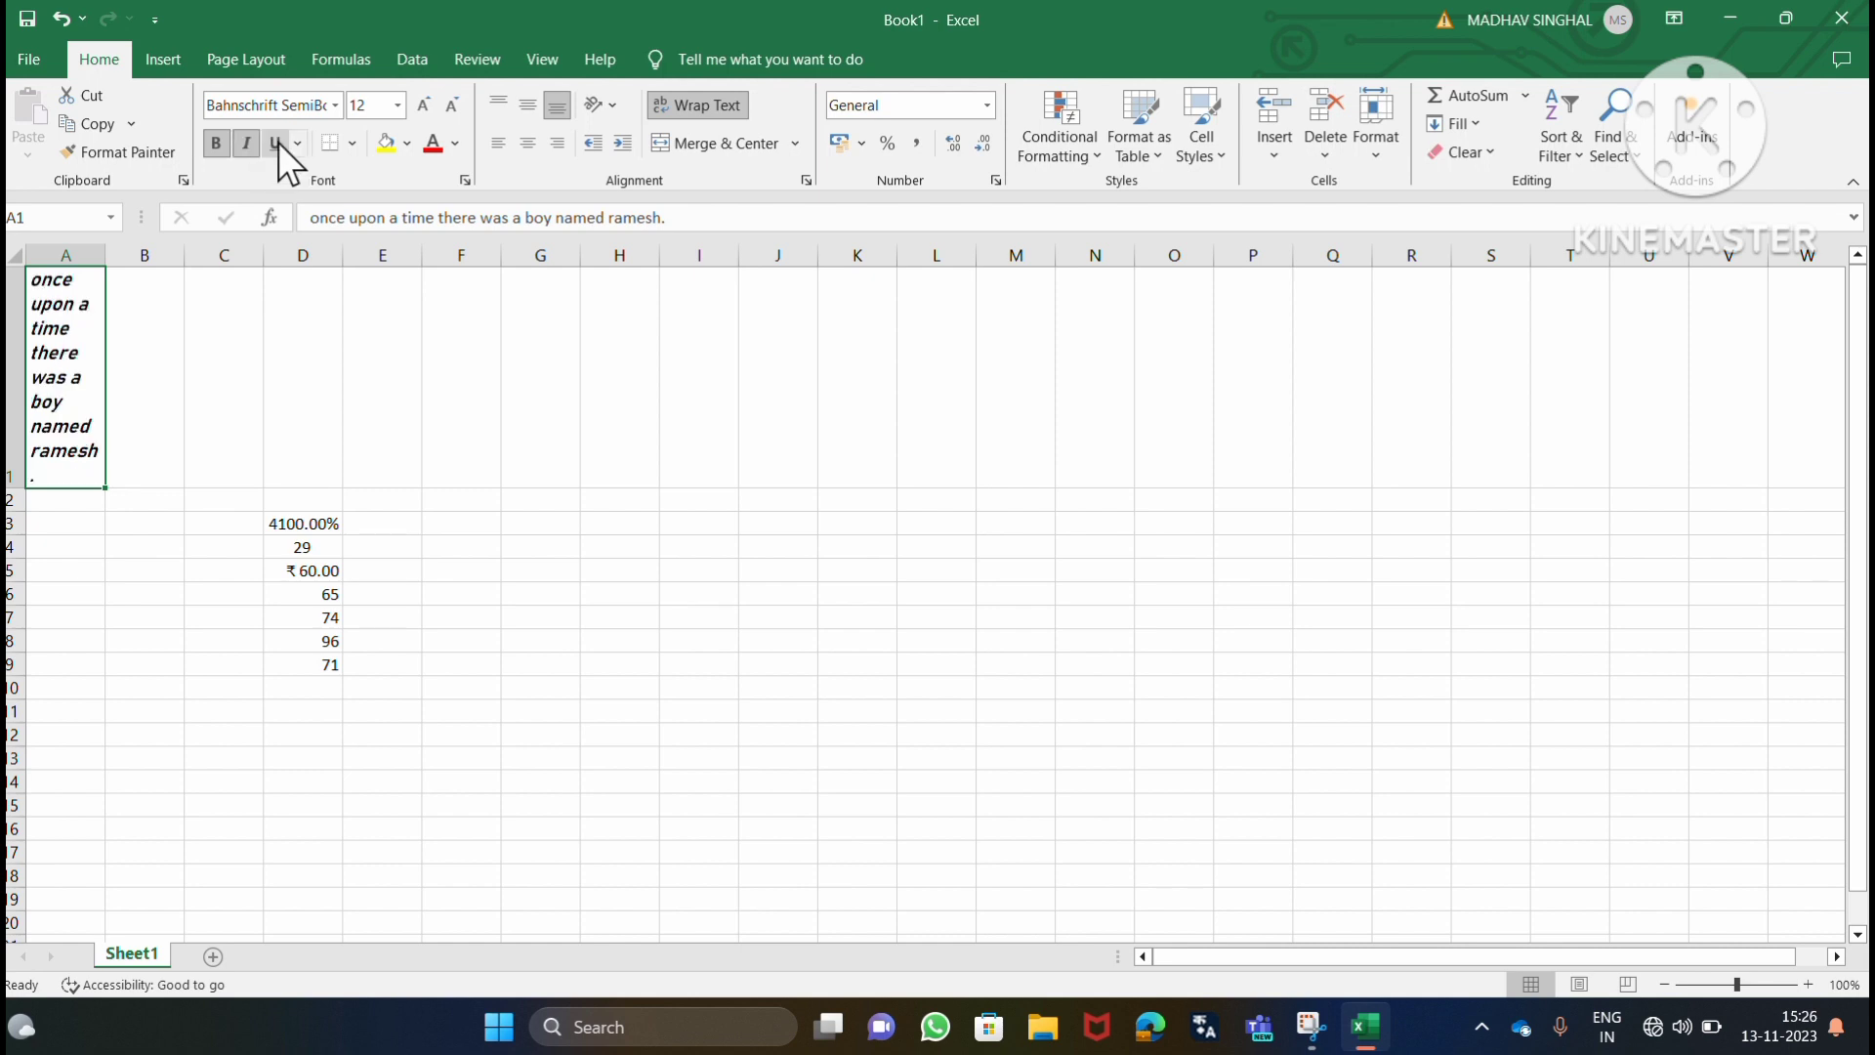
left_click(277, 144)
Colour the text of cell A1 blue, and raise its font size to 14 and return it to 12.
left_click(456, 144)
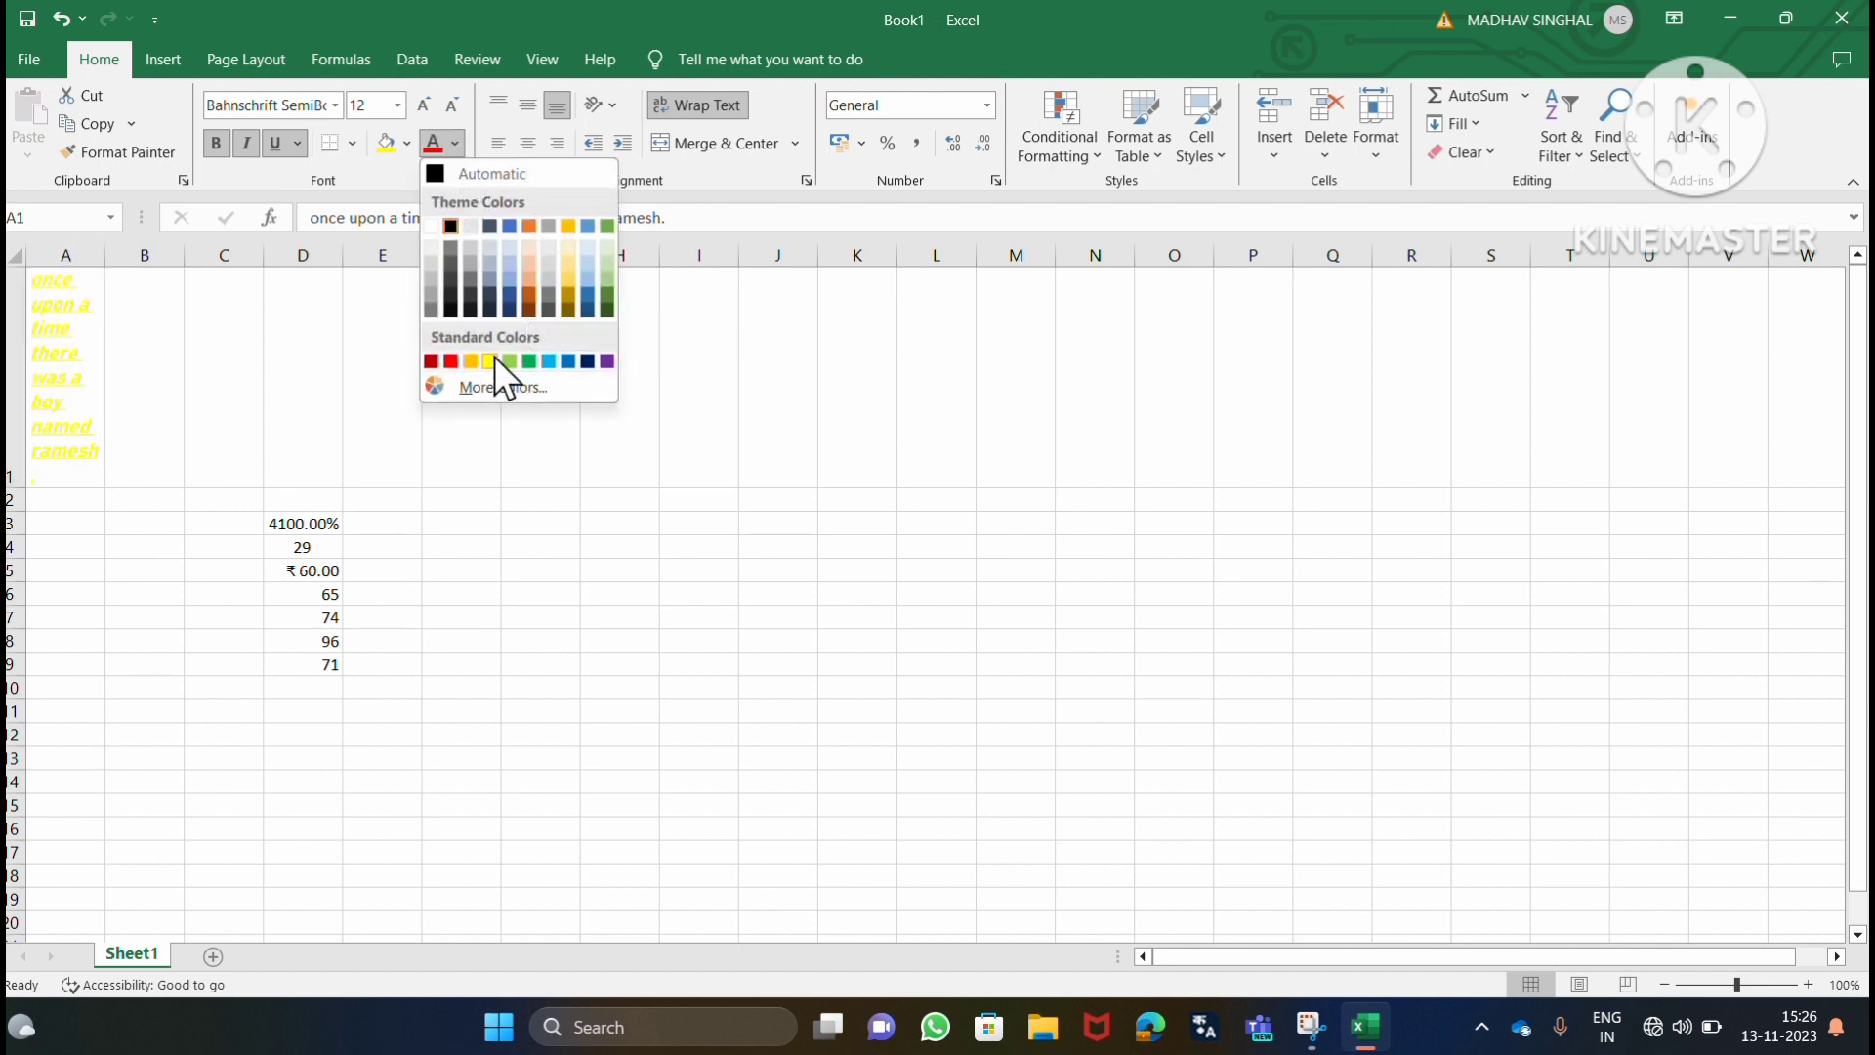
left_click(557, 362)
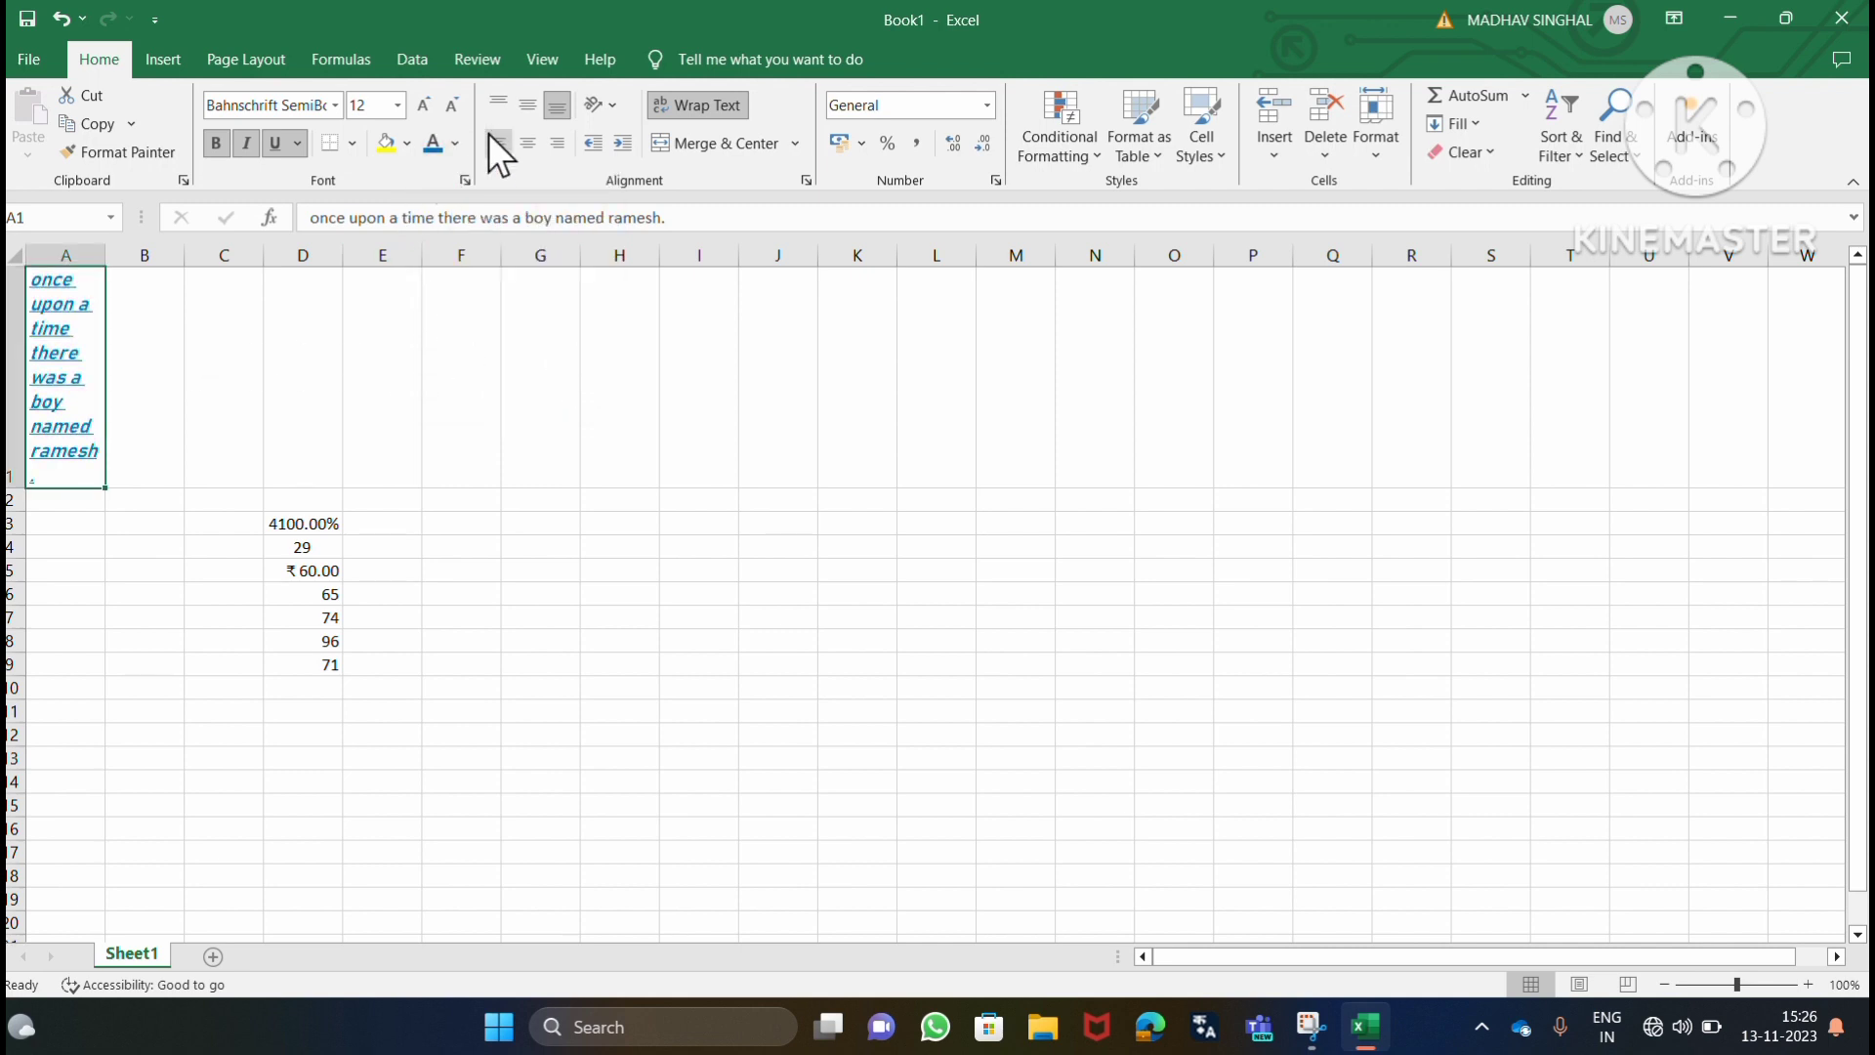
left_click(426, 102)
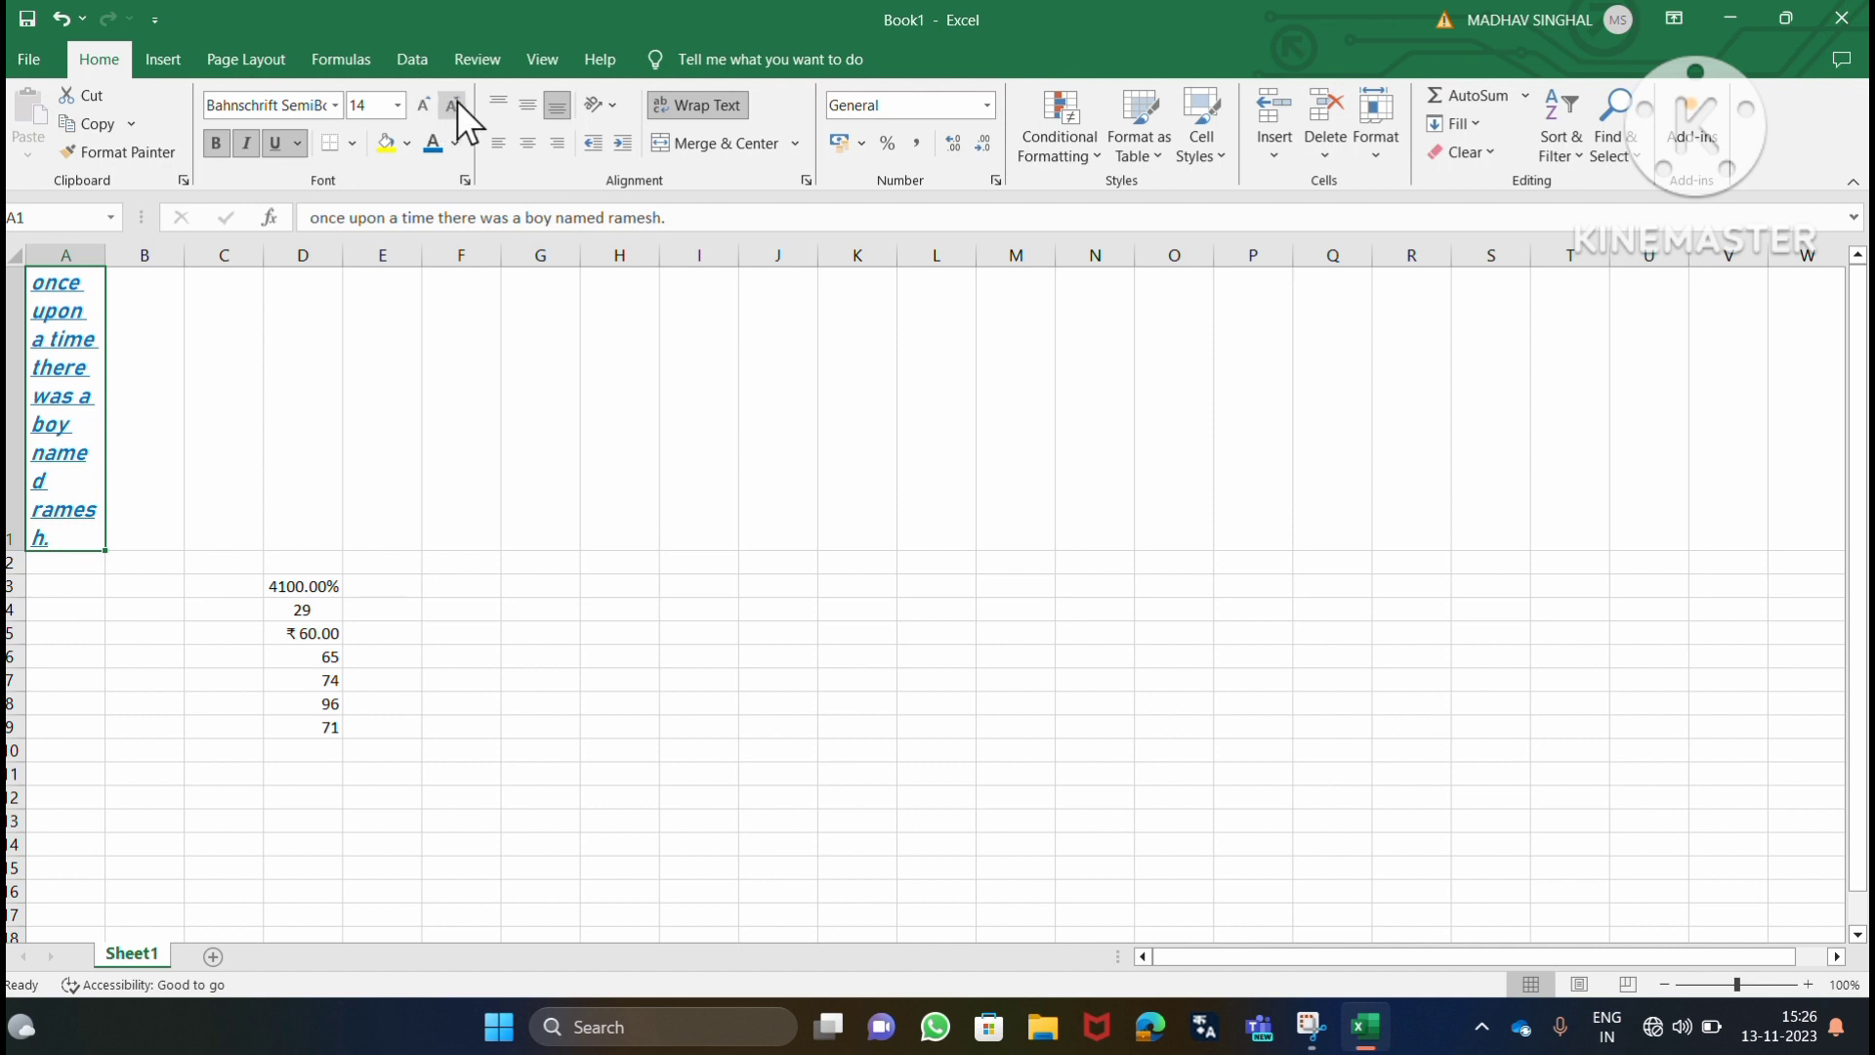
left_click(456, 104)
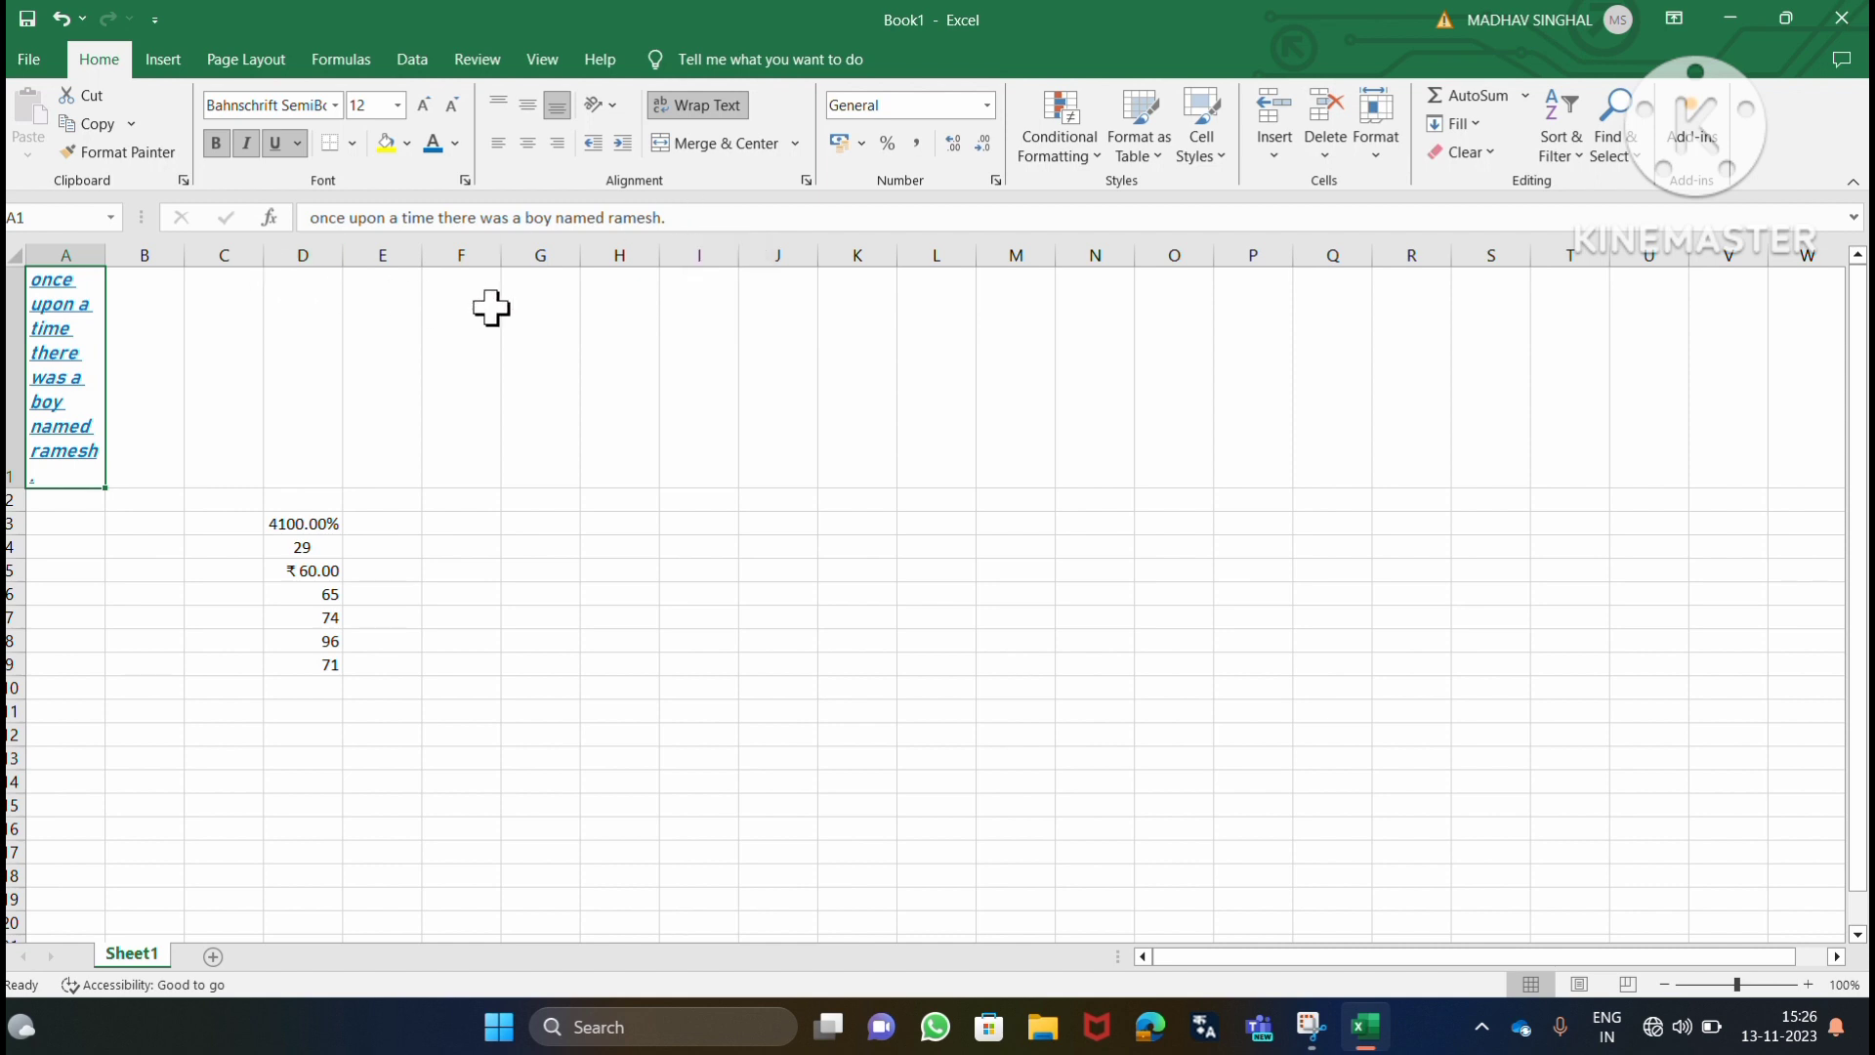
Erase the sentence in cell A1 and enter "a=b" in its place.
left_click(691, 218)
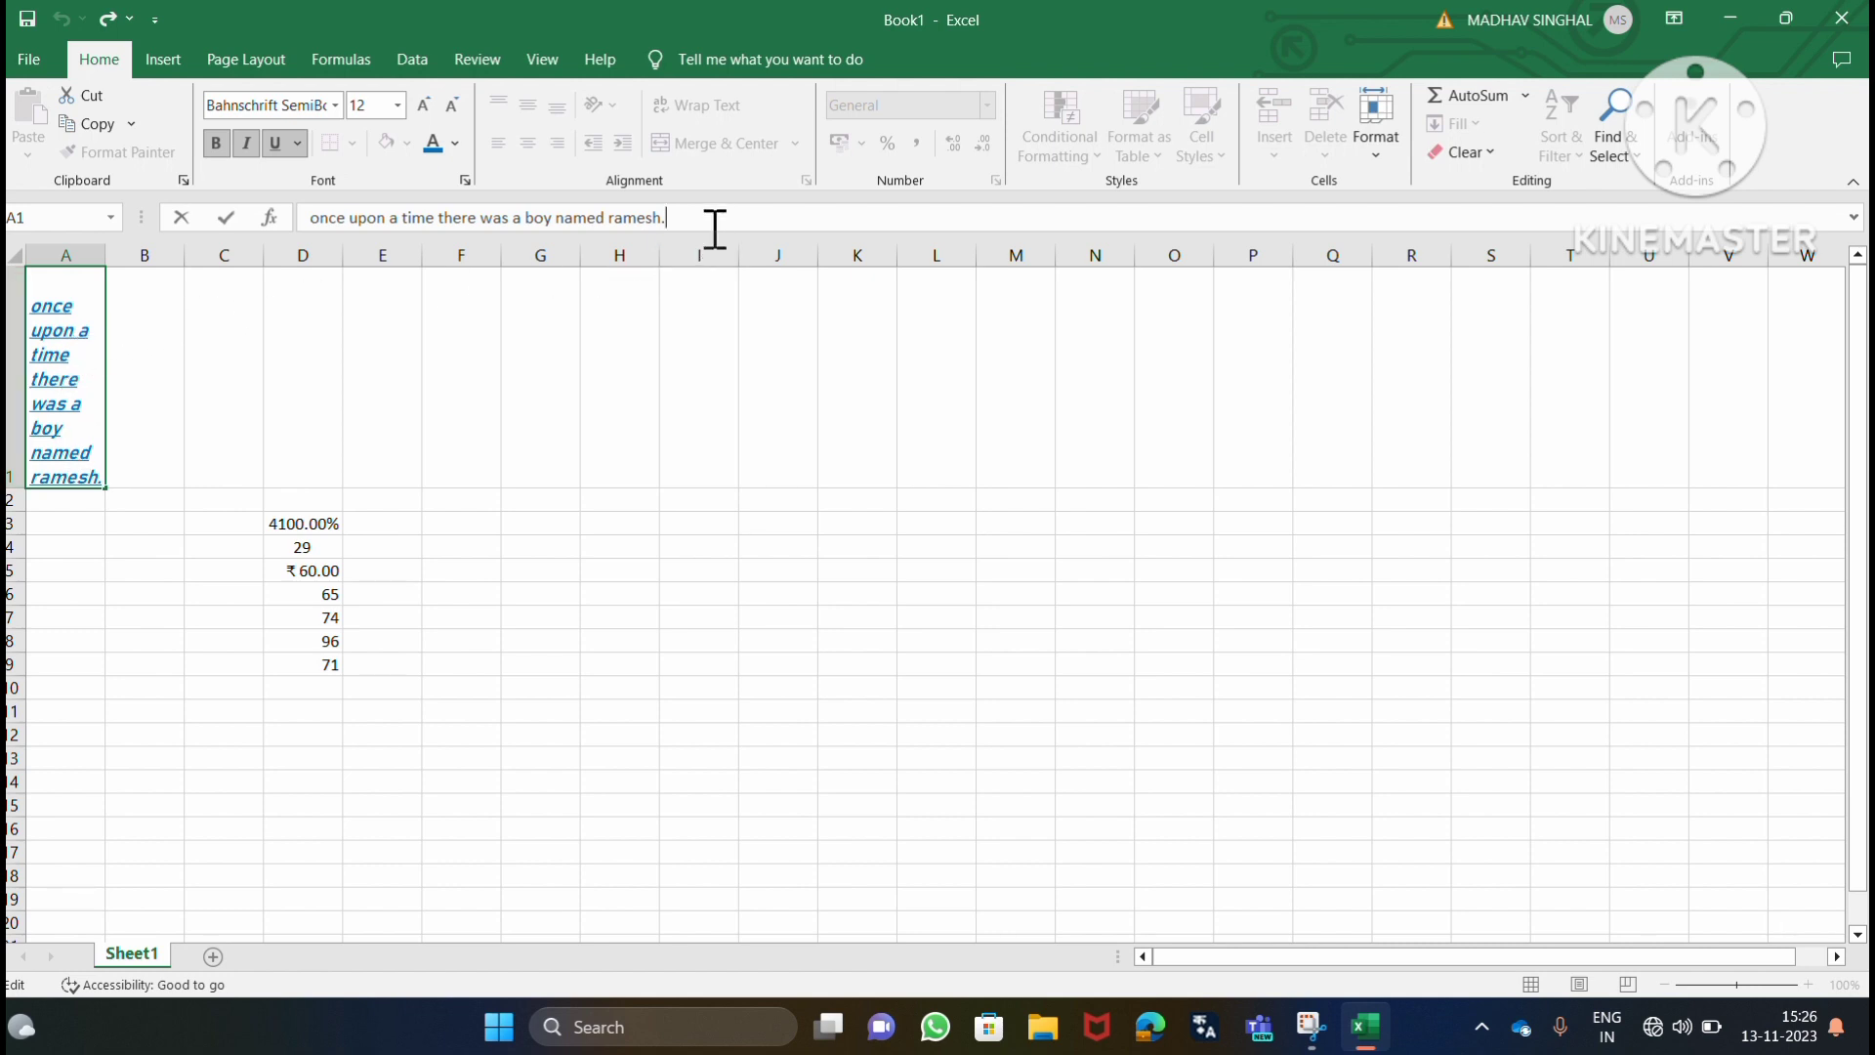
key("BackSpace")
key("BackSpace")
key("BackSpace")
key("BackSpace")
key("BackSpace")
key("BackSpace")
key("BackSpace")
key("BackSpace")
key("BackSpace")
key("BackSpace")
key("BackSpace")
key("BackSpace")
key("BackSpace")
key("BackSpace")
key("BackSpace")
key("BackSpace")
key("BackSpace")
key("BackSpace")
key("BackSpace")
key("BackSpace")
key("BackSpace")
key("BackSpace")
key("BackSpace")
key("BackSpace")
key("BackSpace")
key("BackSpace")
key("BackSpace")
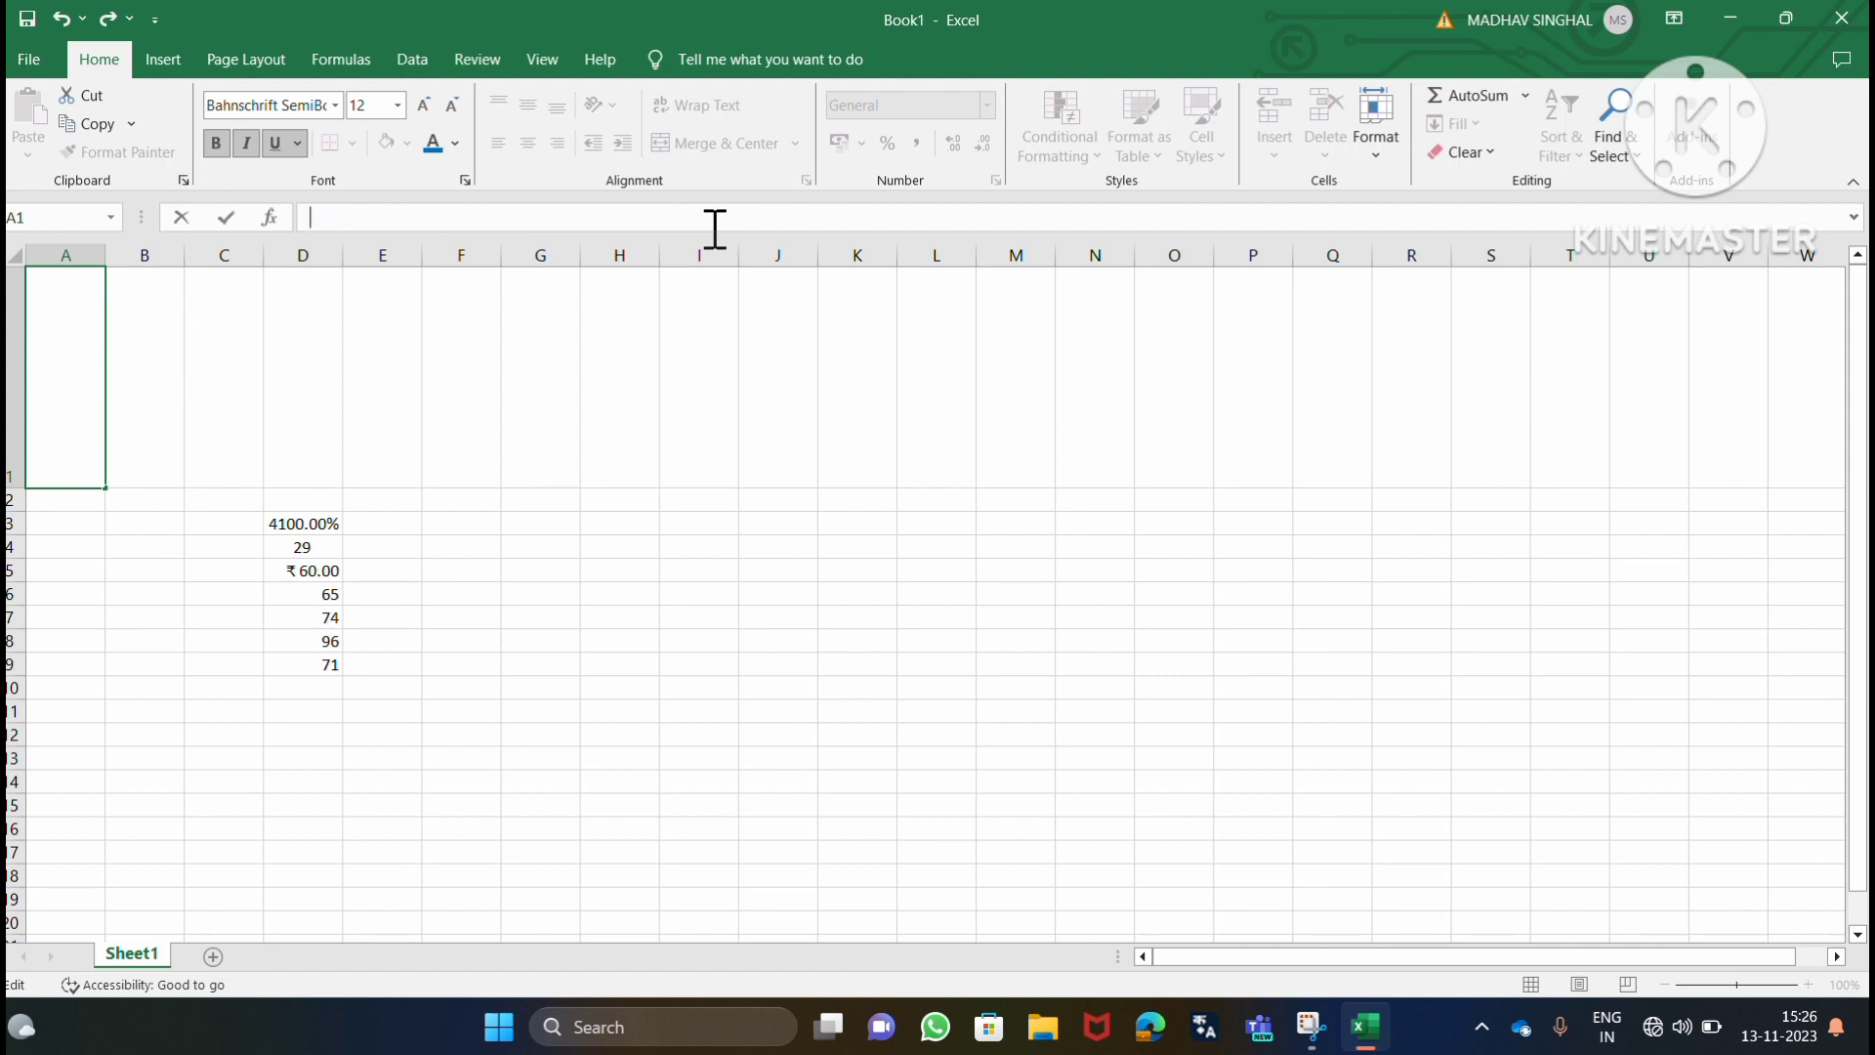
type("a=b")
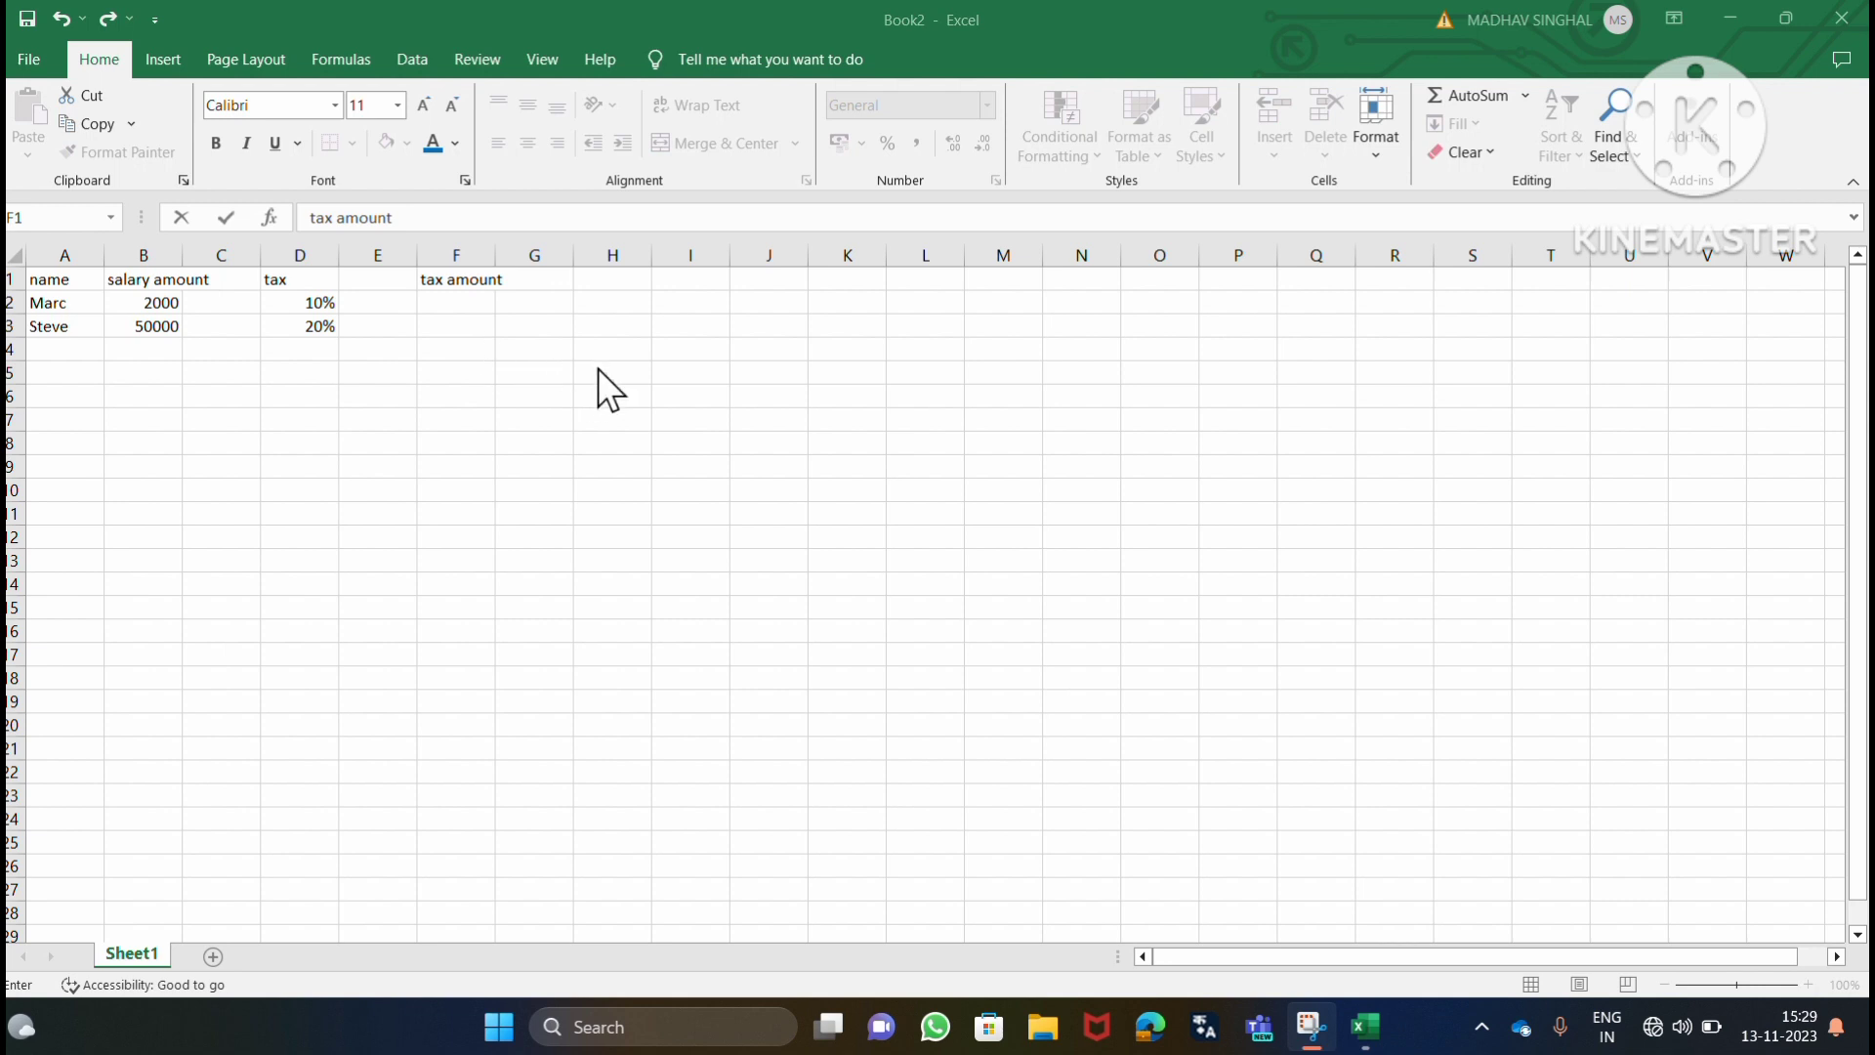
Calculate the first person's tax amount in cell F2 with the formula =B2*D2.
left_click(458, 305)
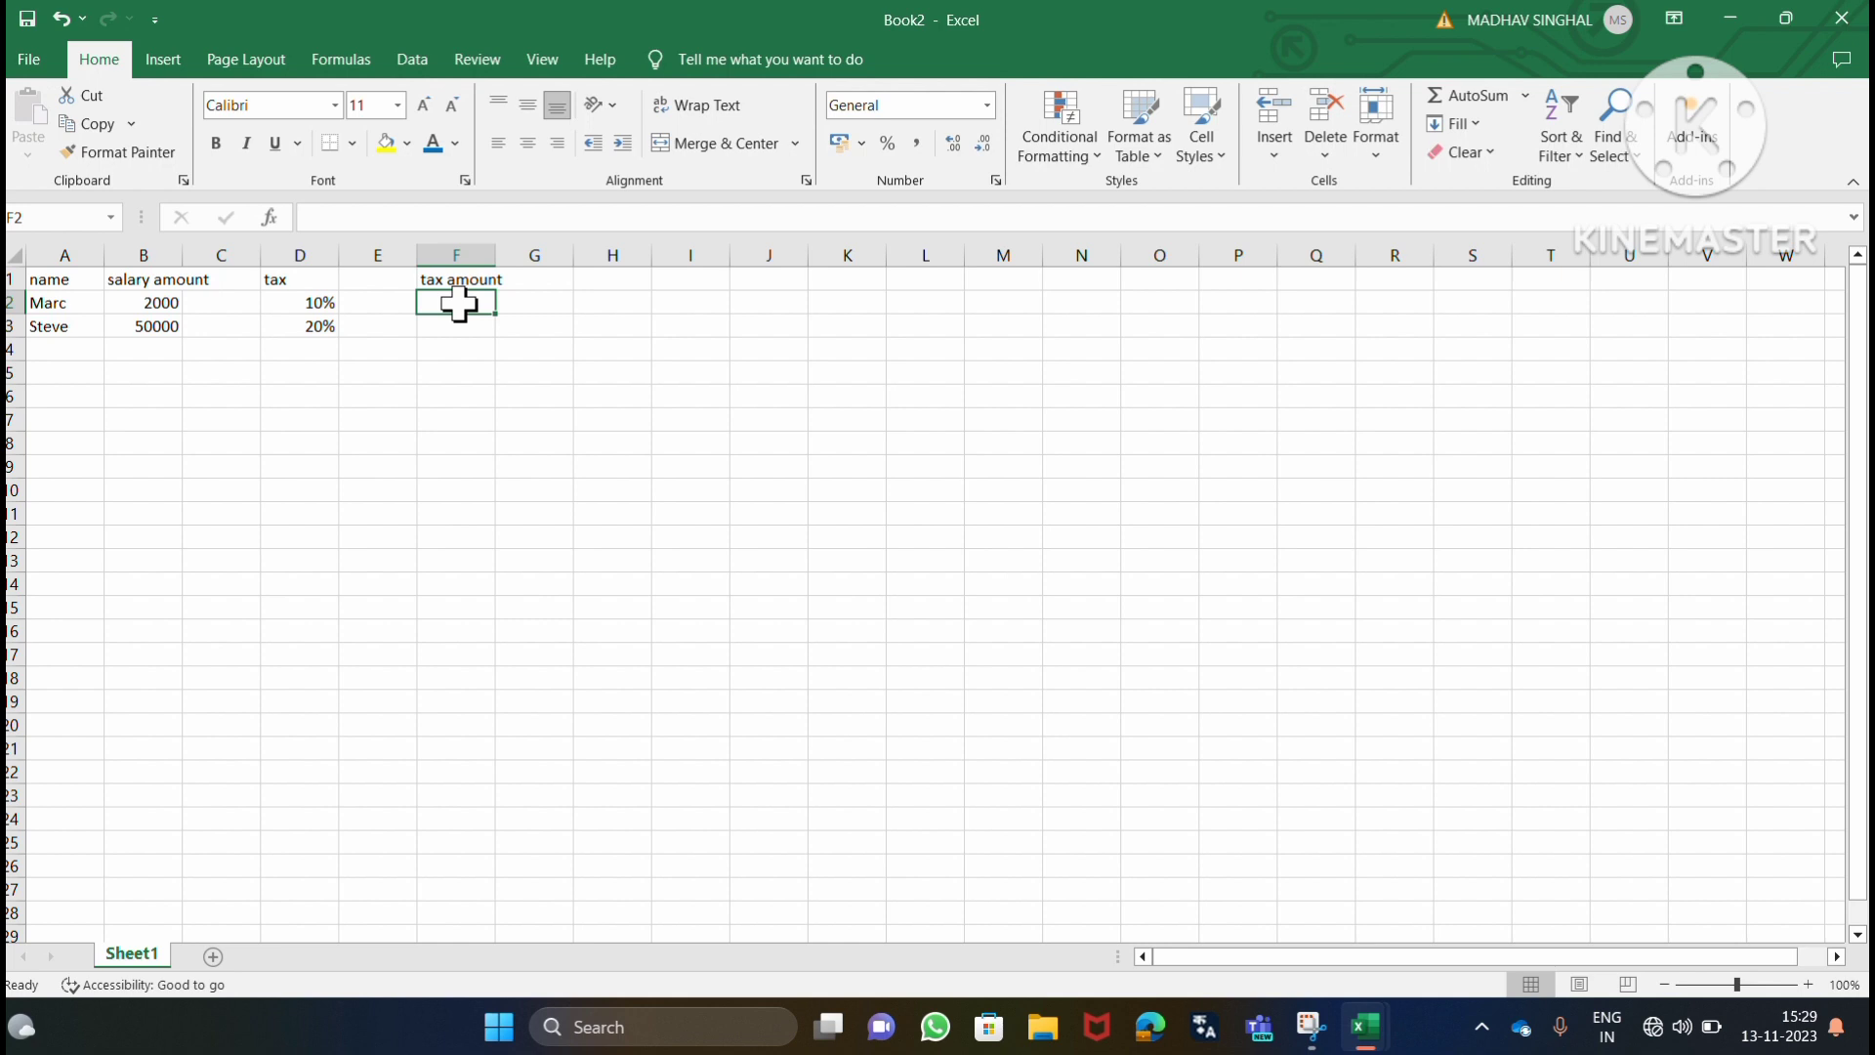
type("=")
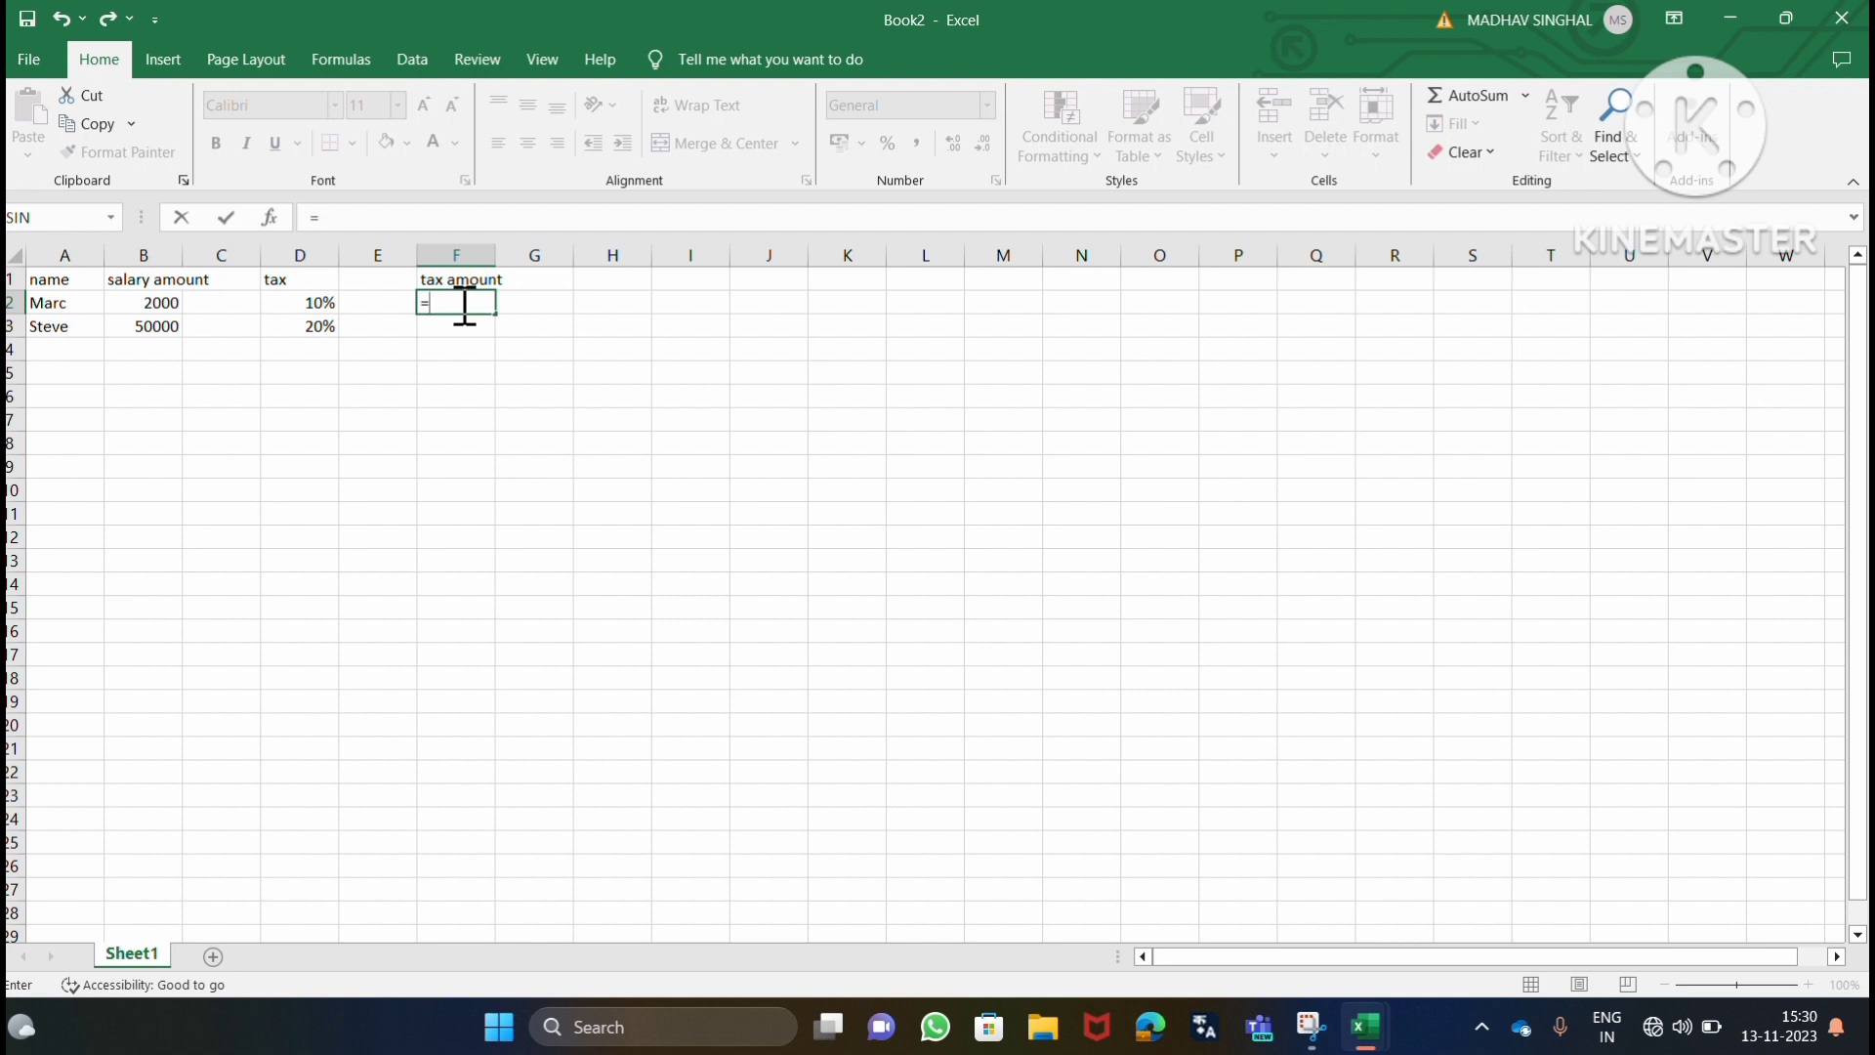
type("B2*D2")
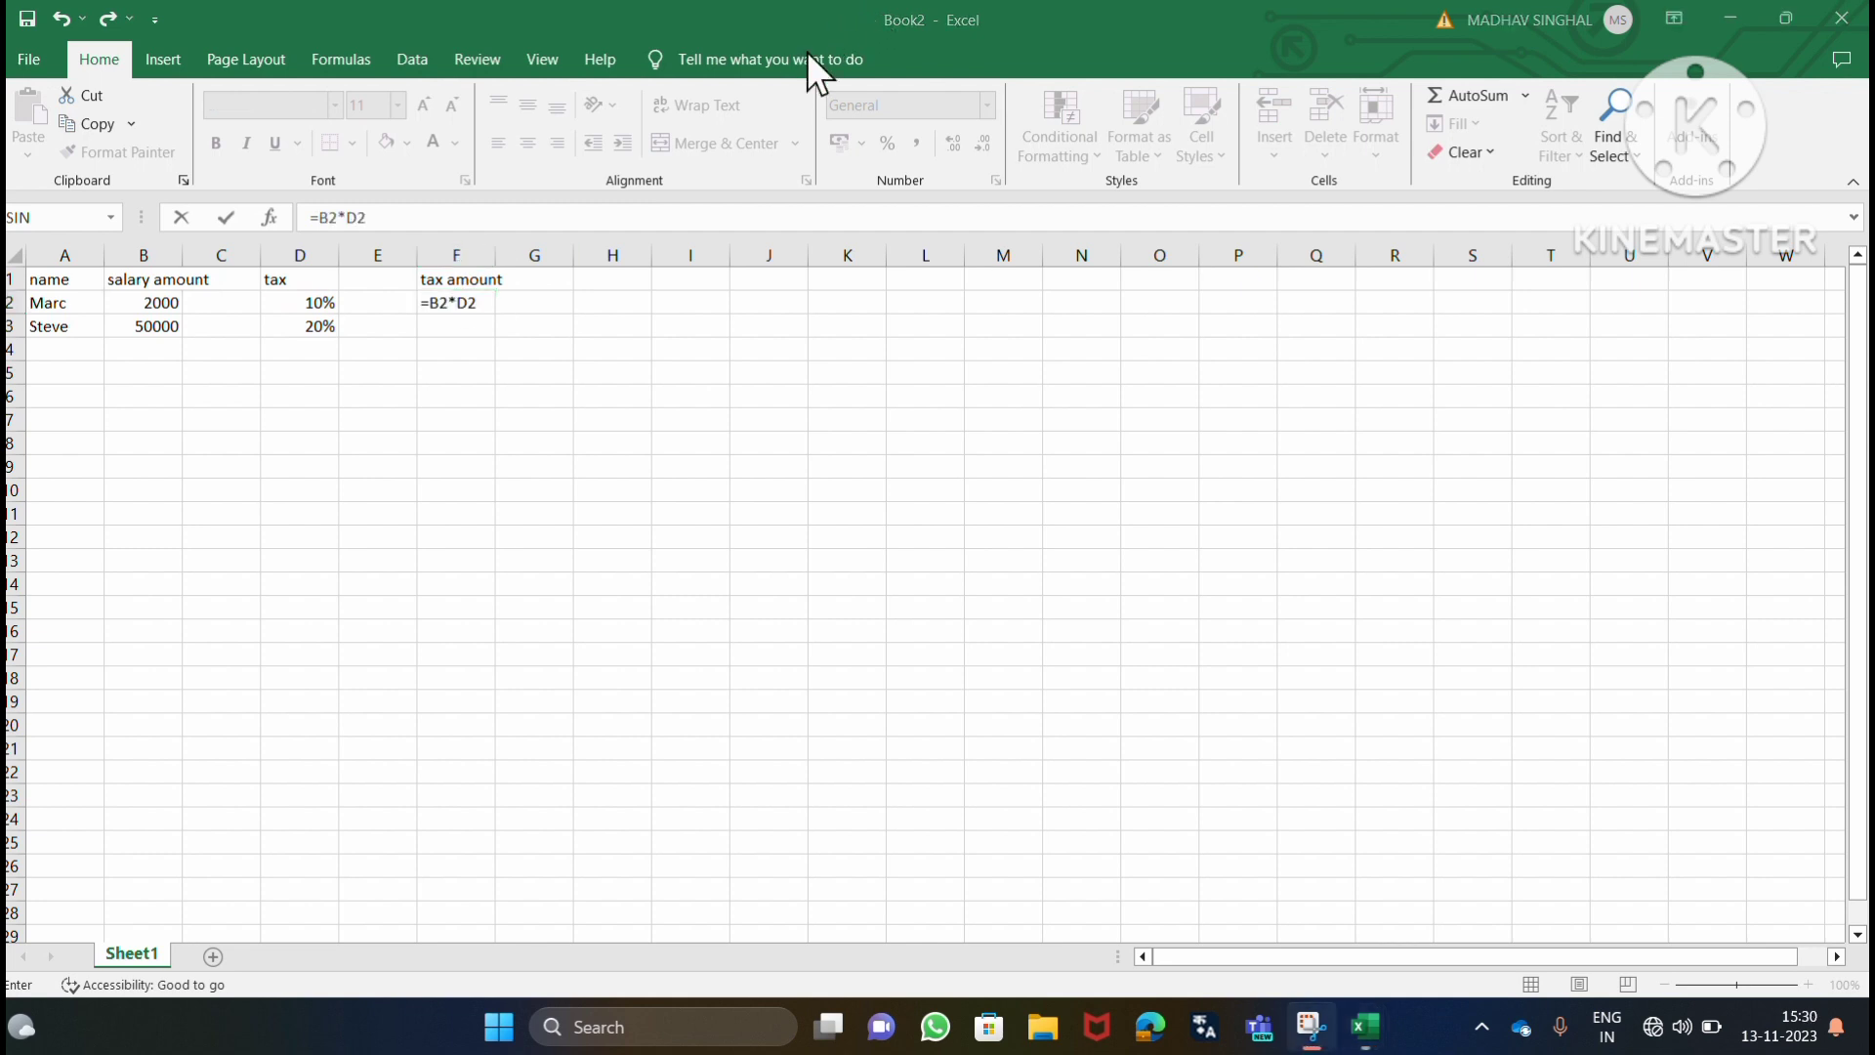
left_click(490, 304)
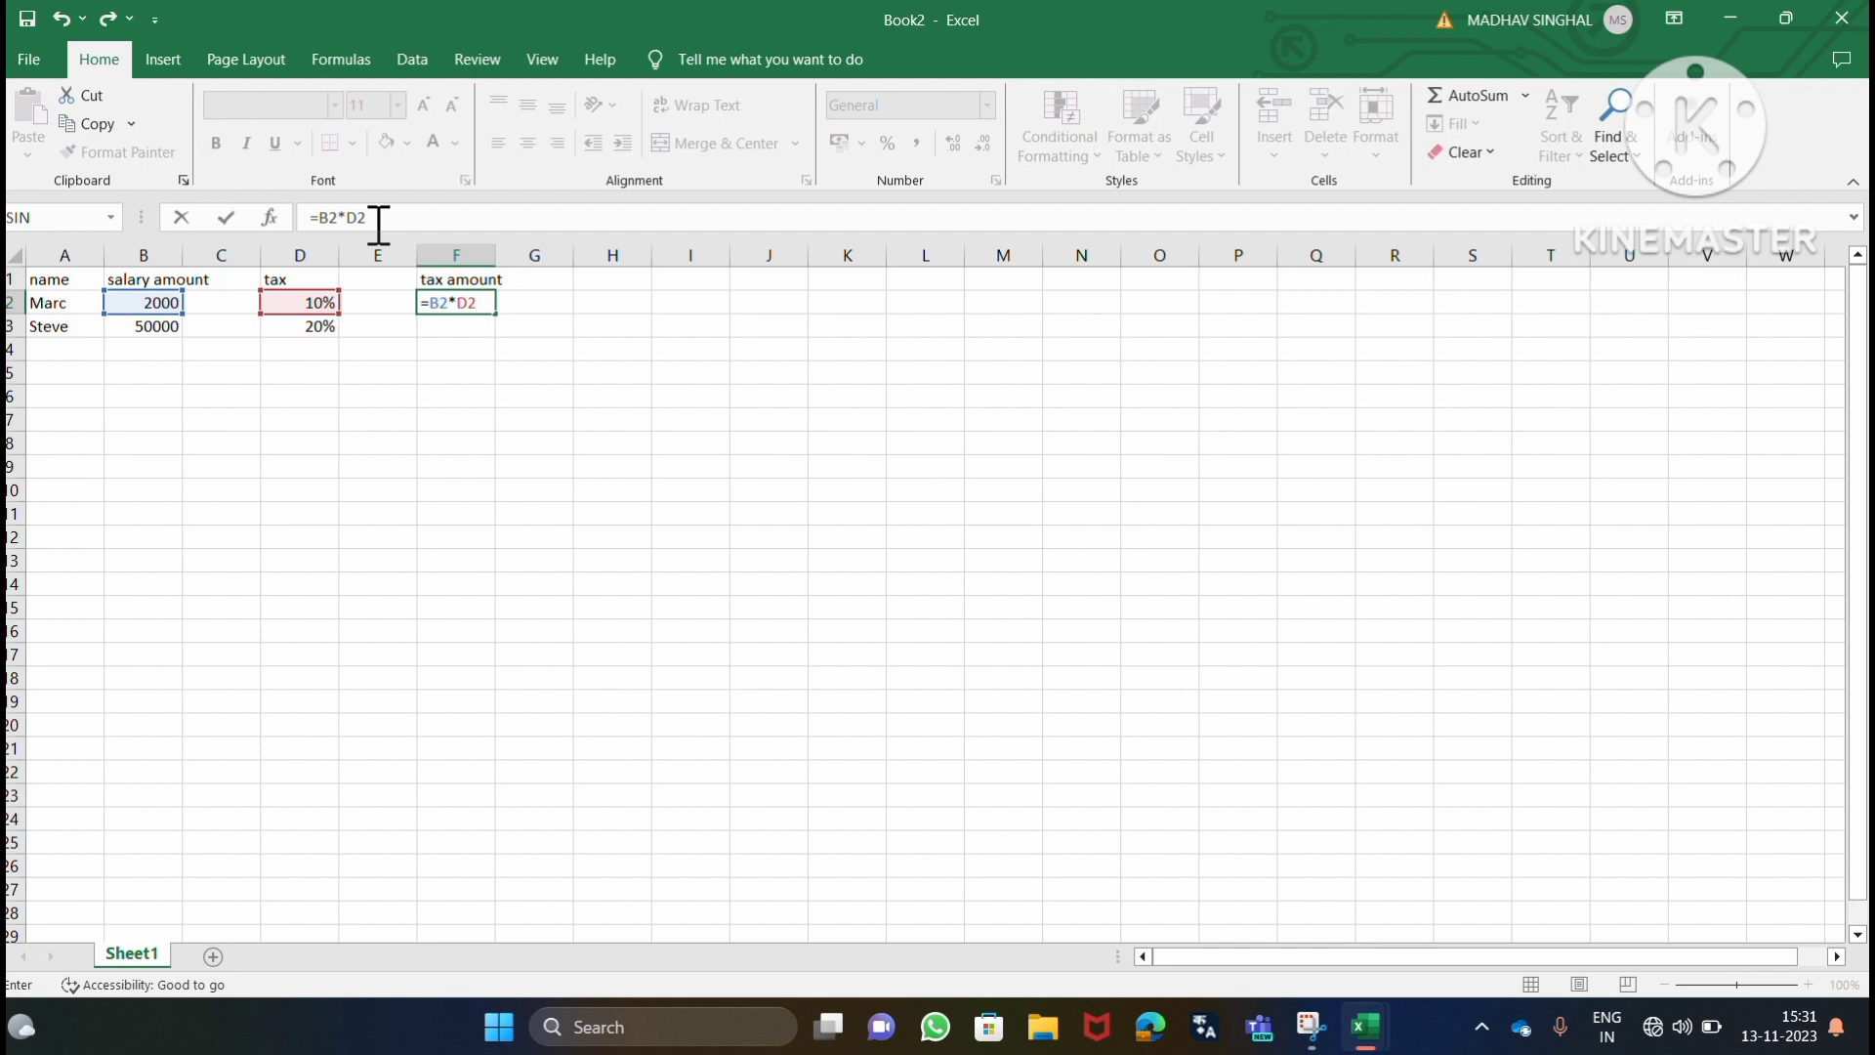
key("Return")
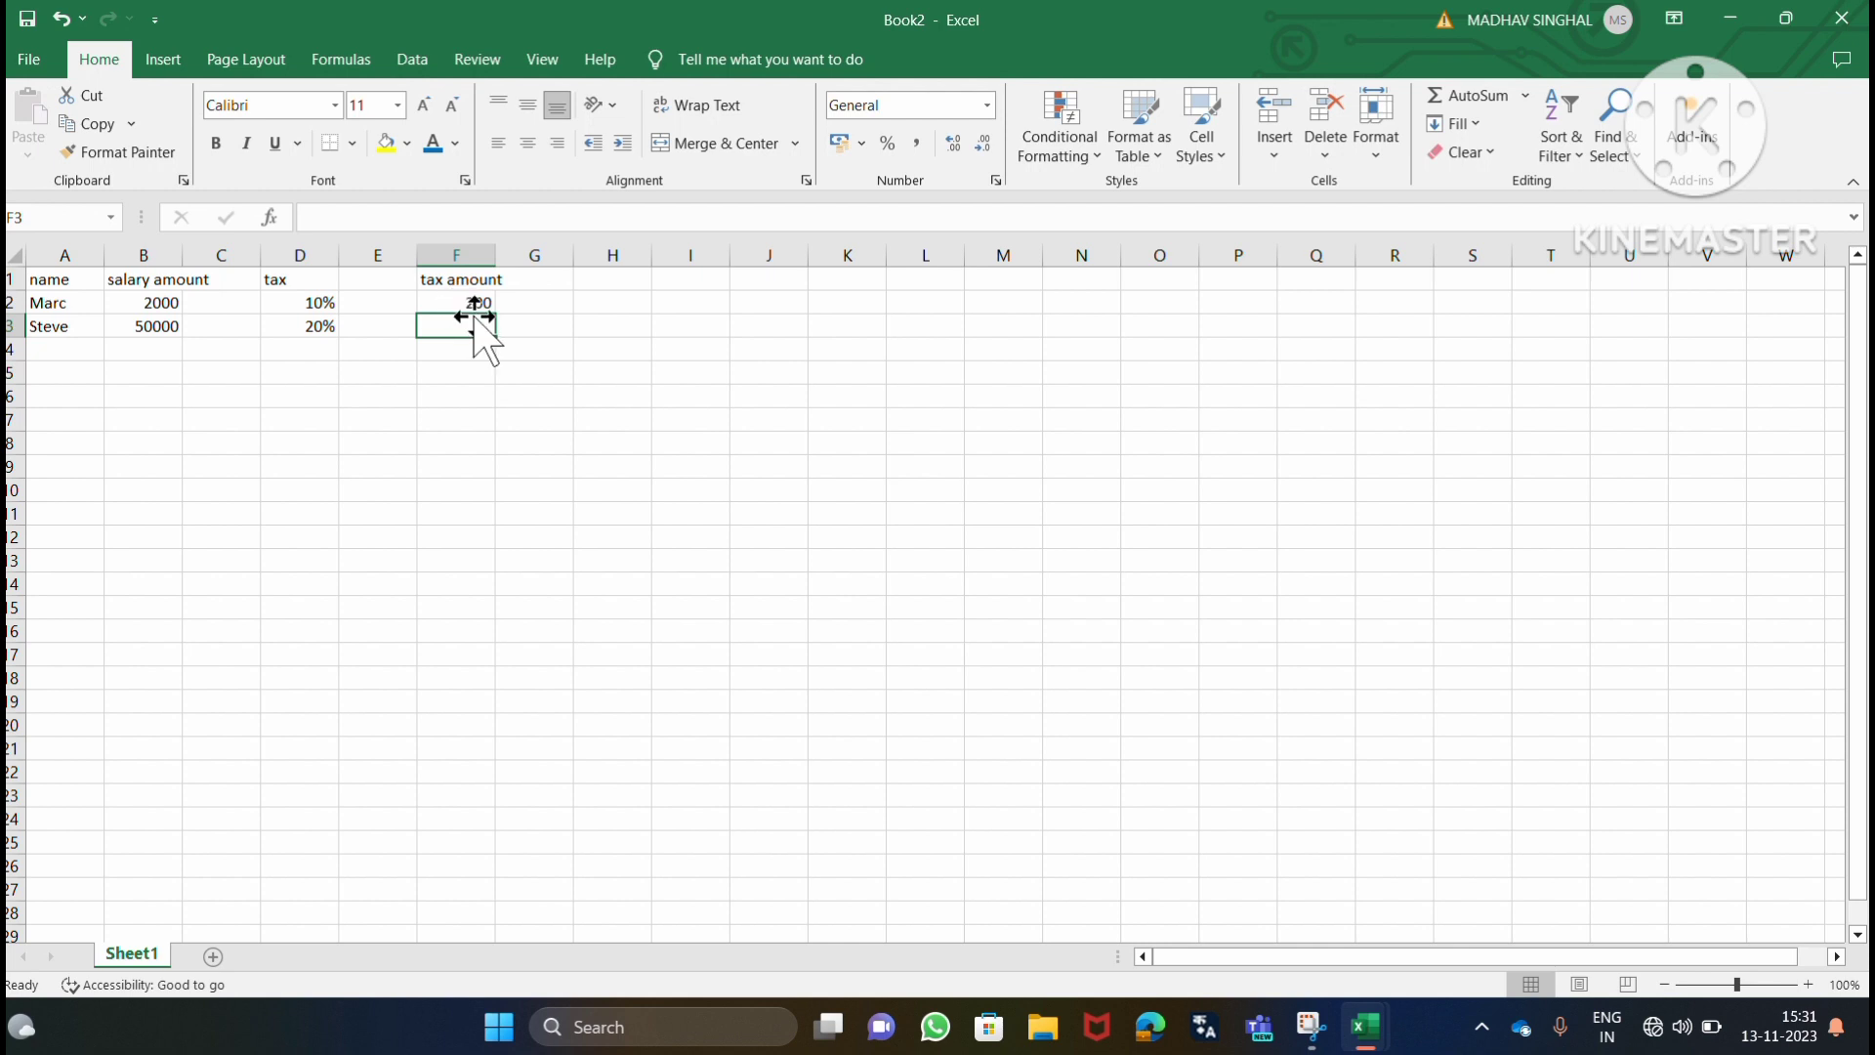
Calculate the second person's tax amount in cell F3 with the formula =B3*D3.
type("=")
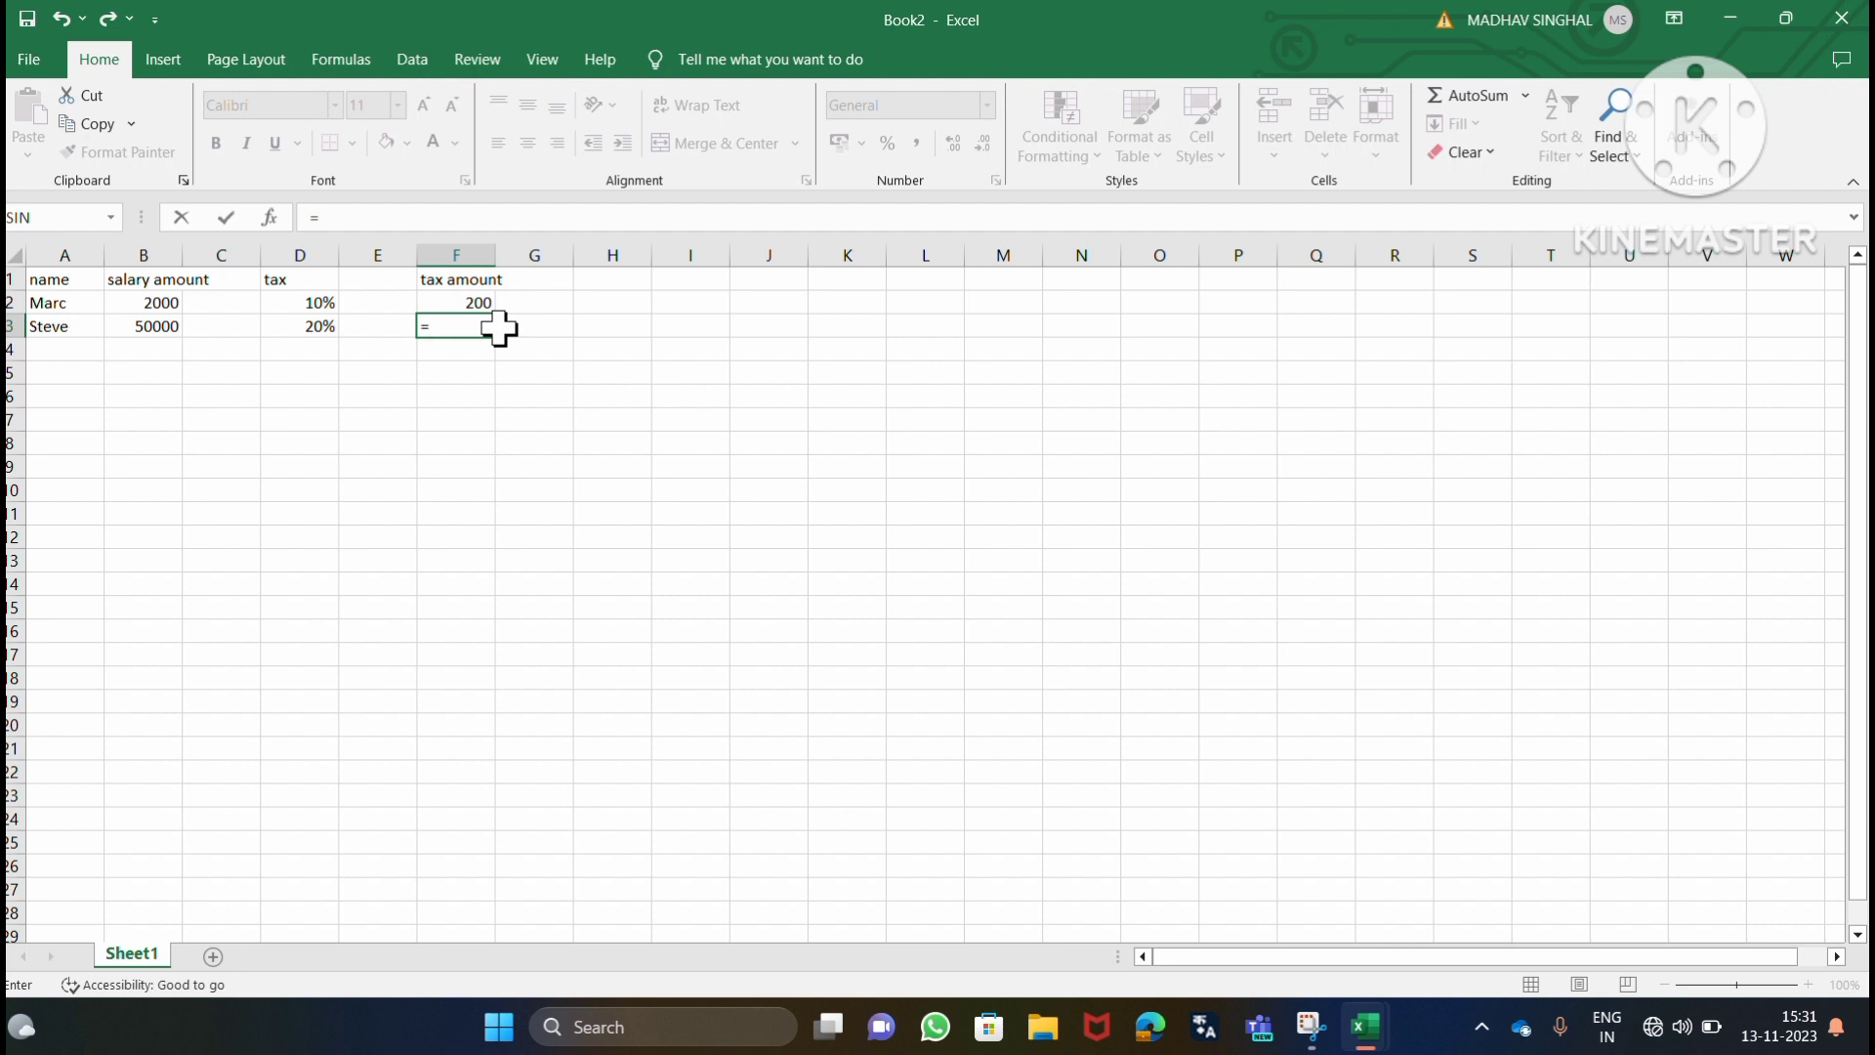
type("B3")
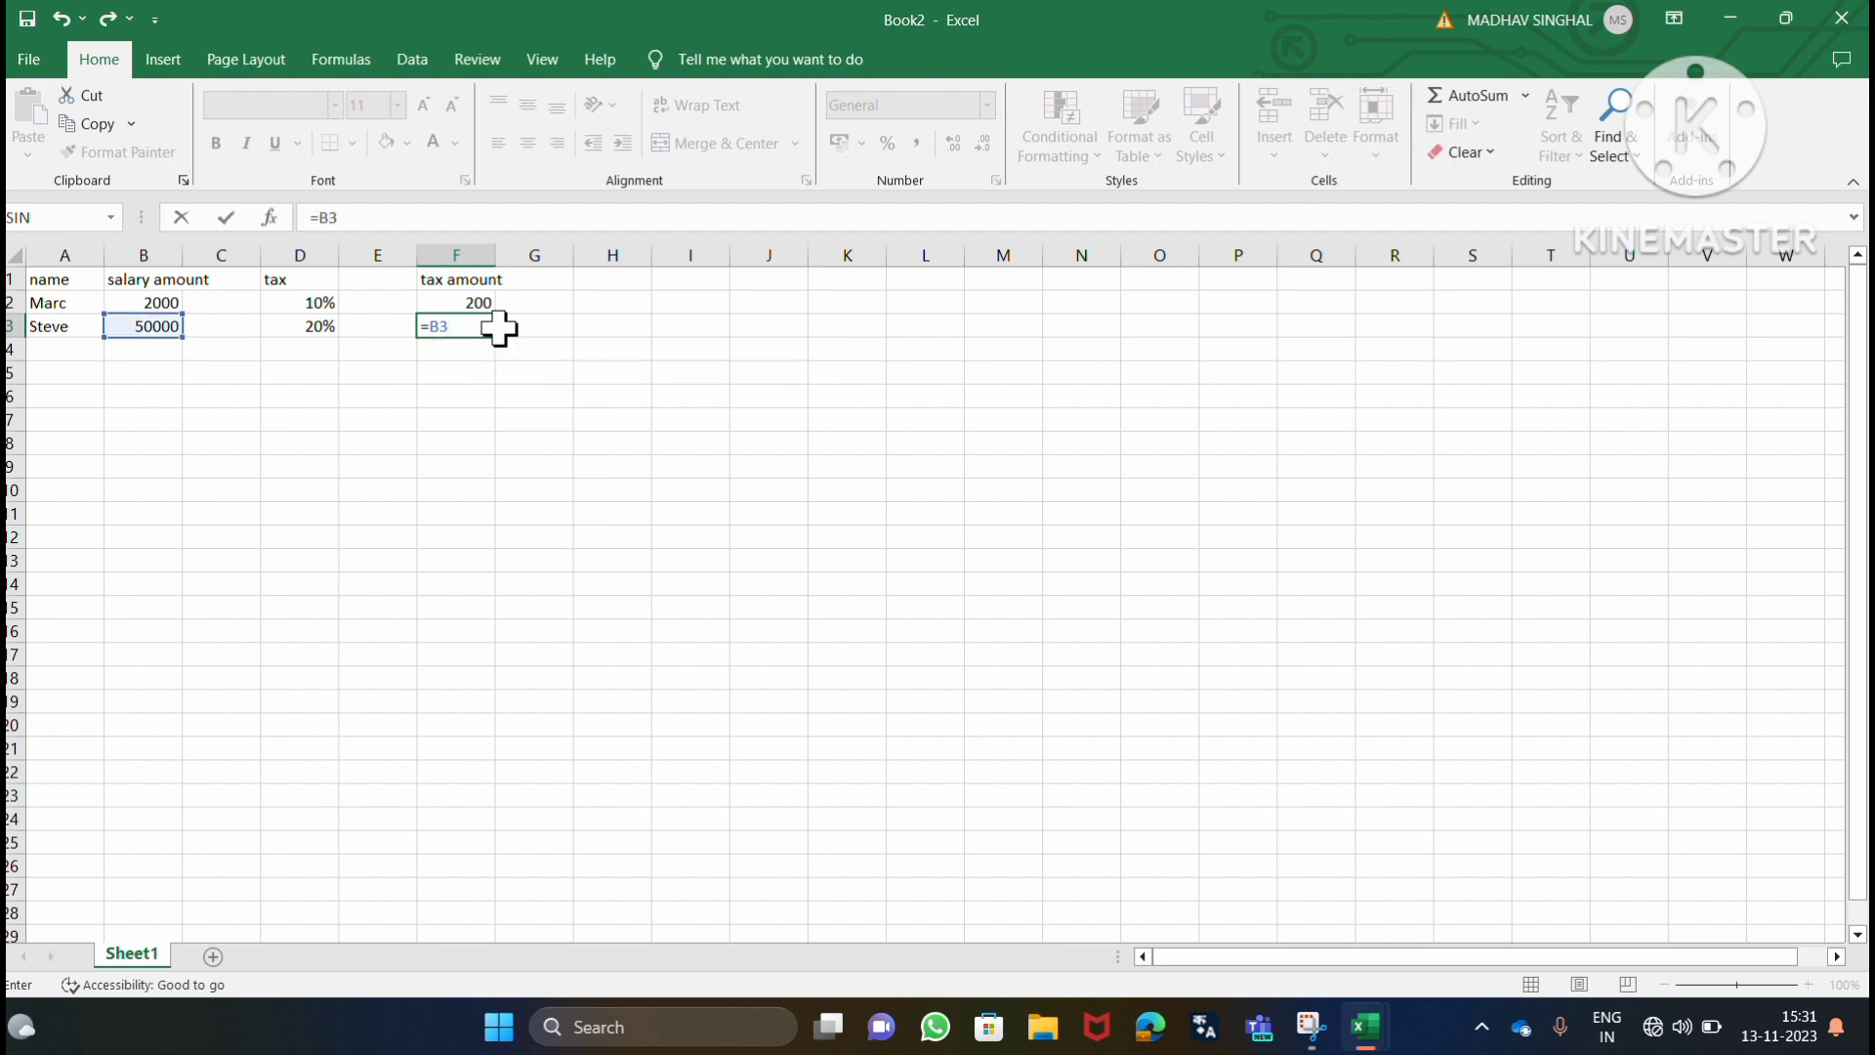
type("*")
type("D3")
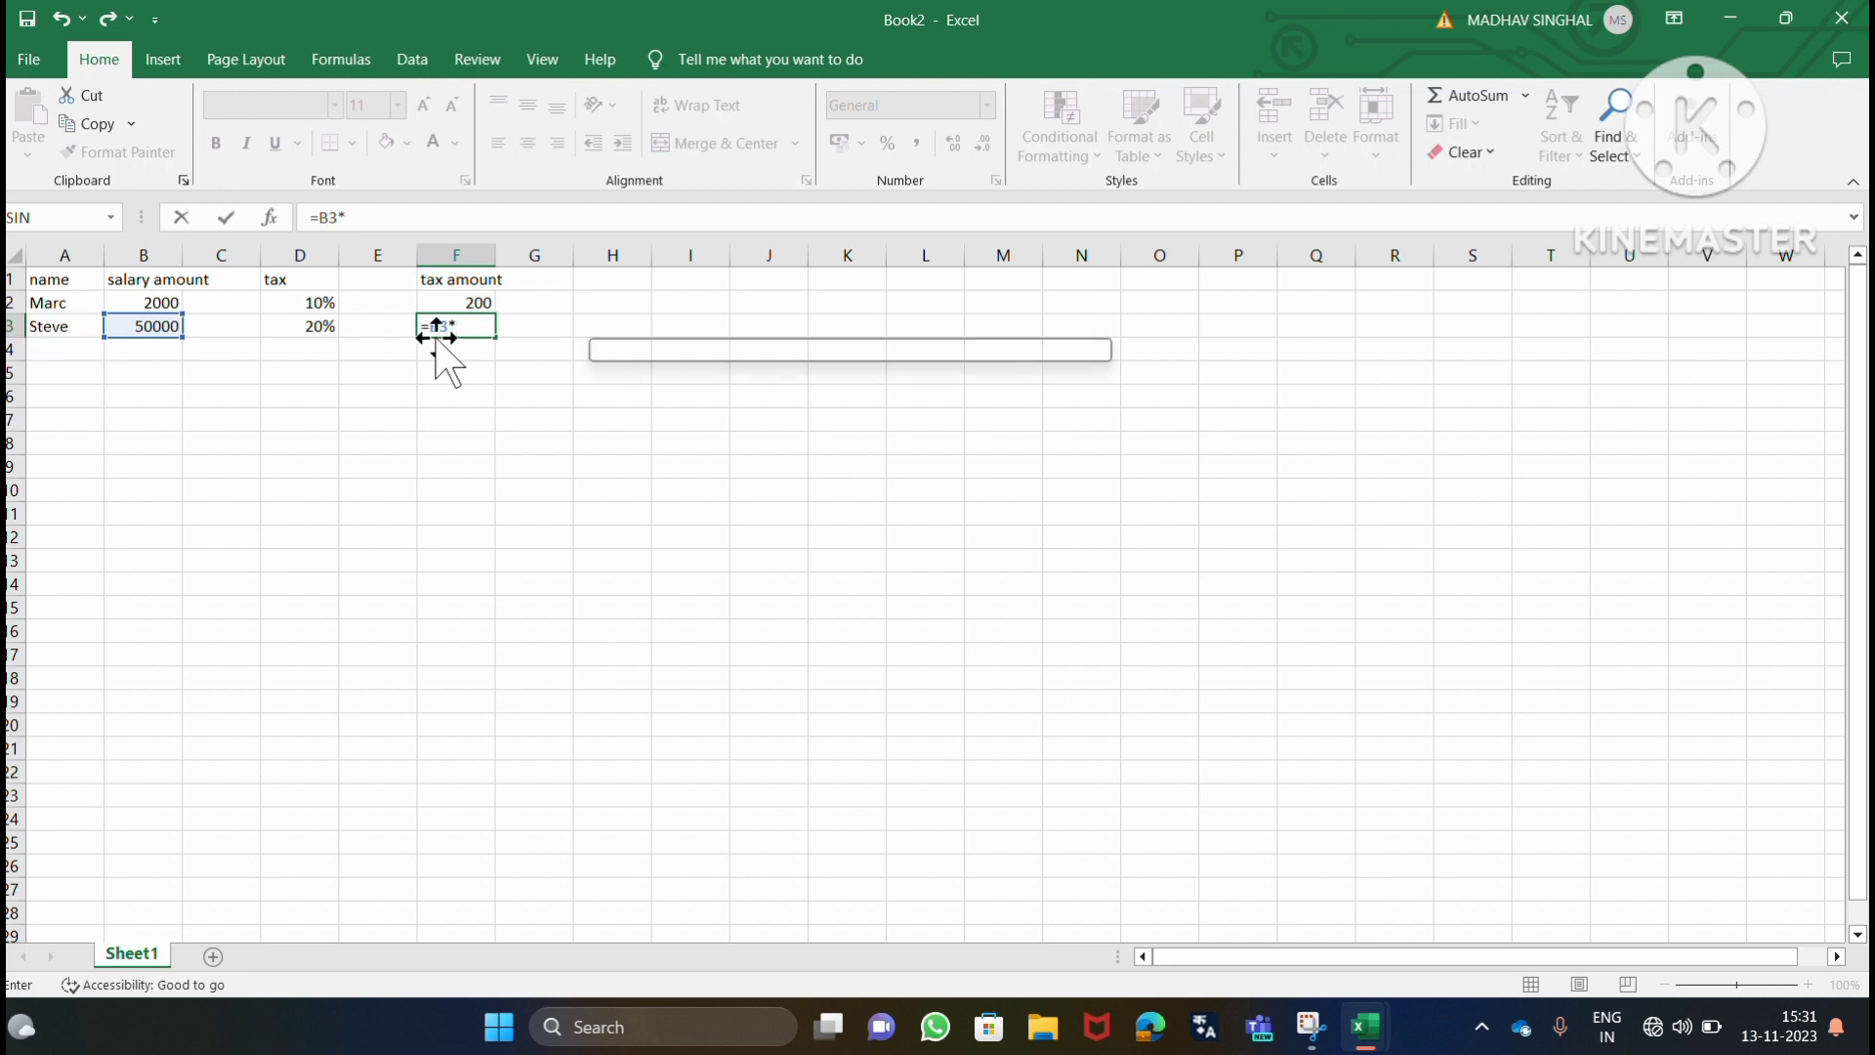
key("Return")
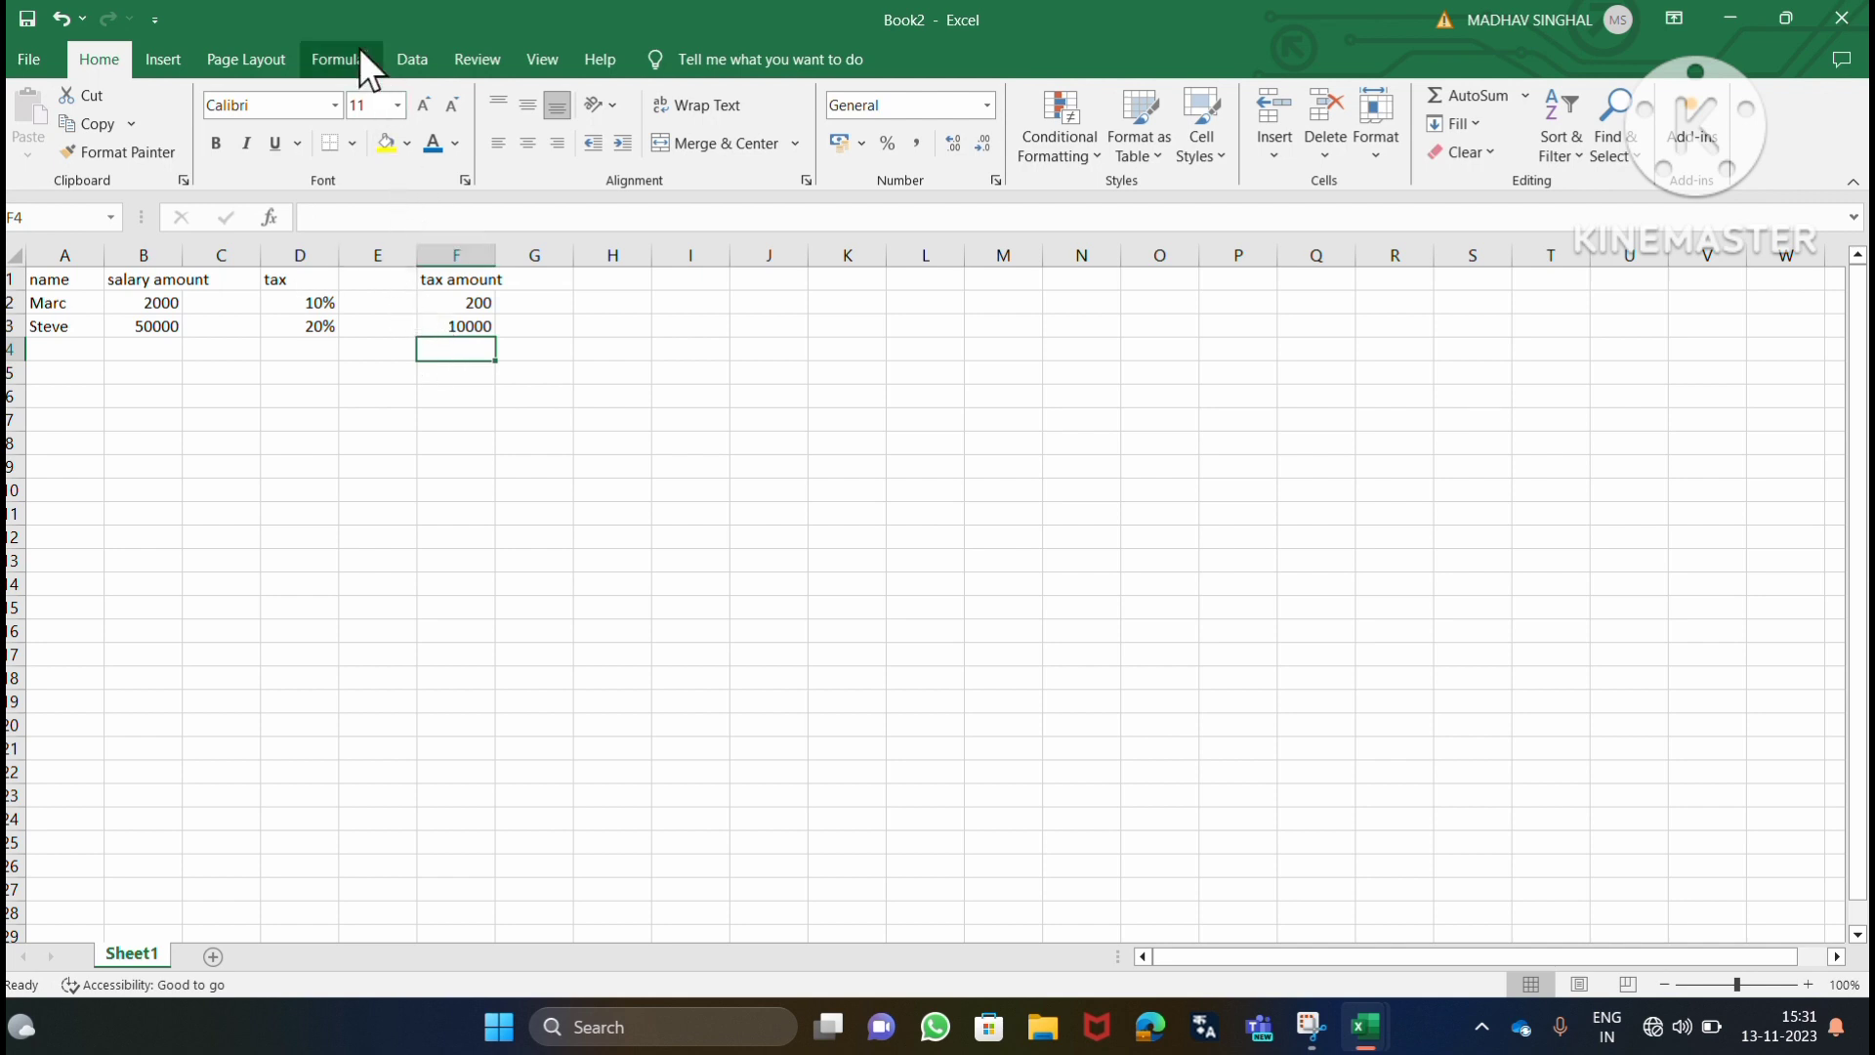
left_click(806, 41)
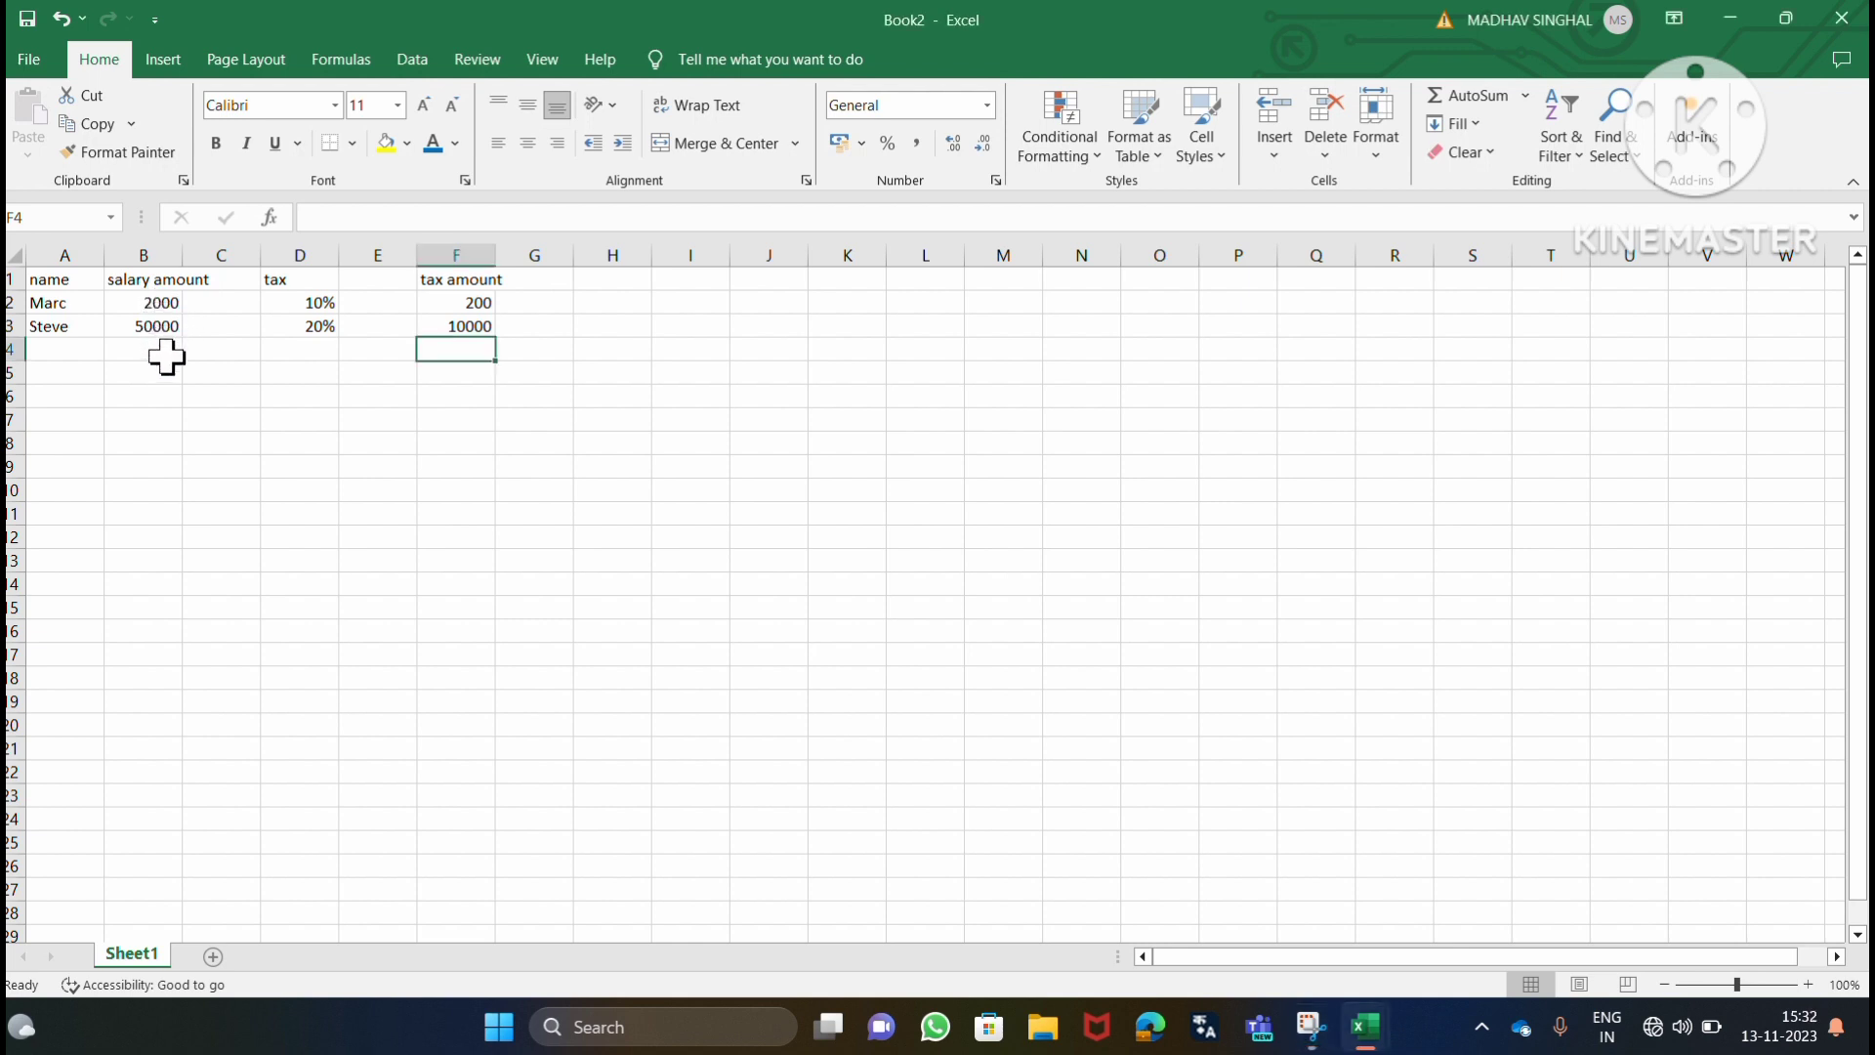
Change the first person's salary amount in cell B2 to 3000.
left_click(172, 304)
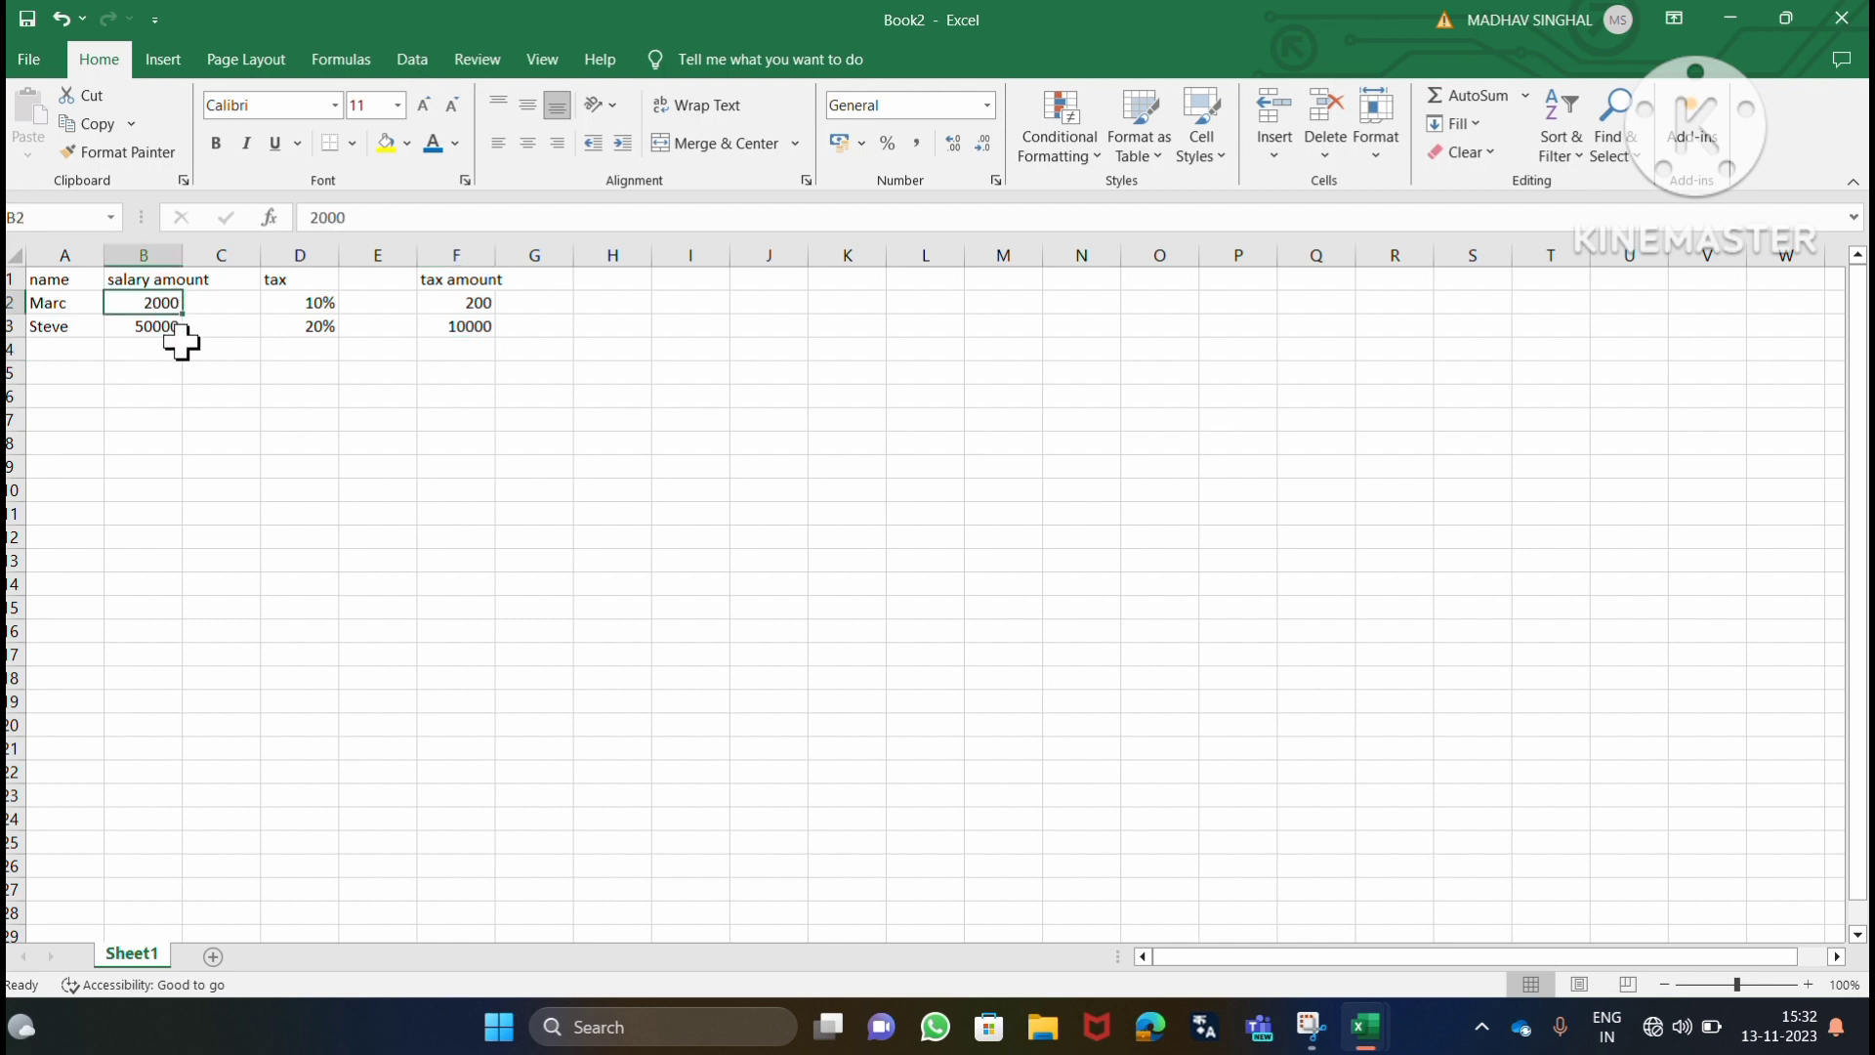
key("BackSpace")
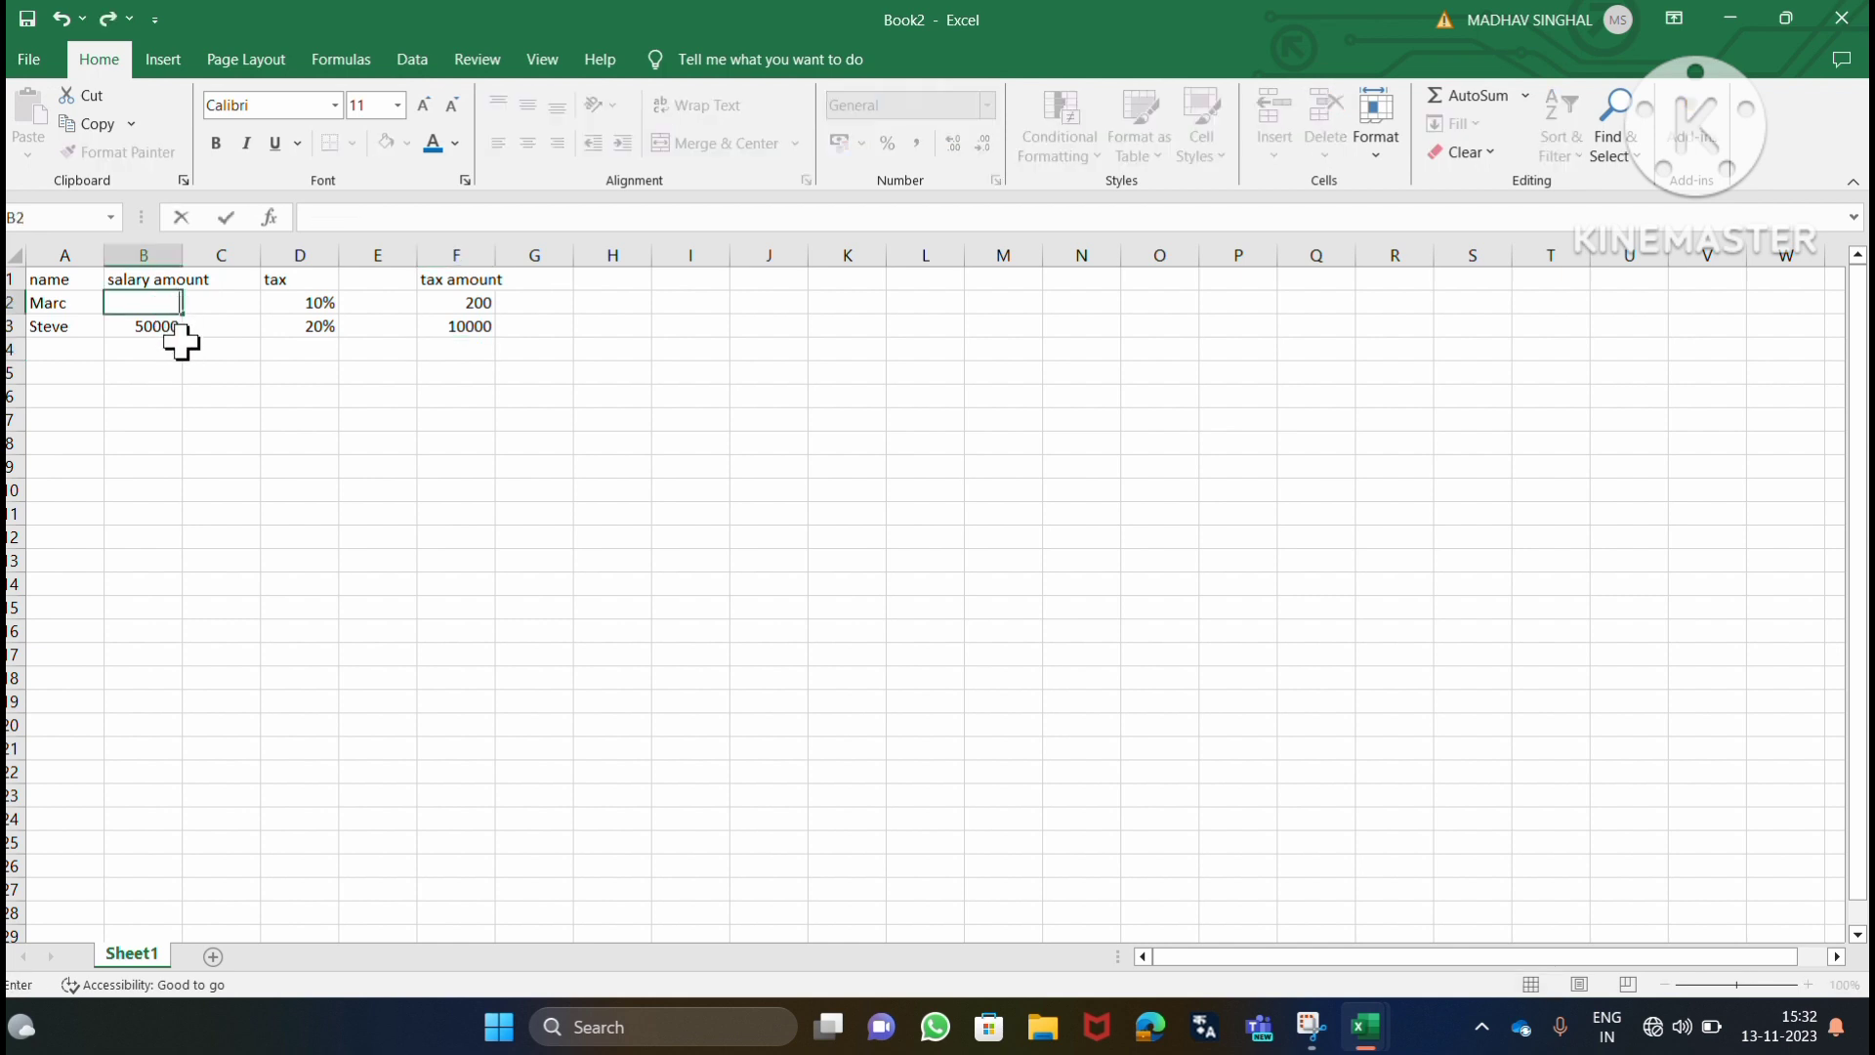
type("3000")
left_click(531, 371)
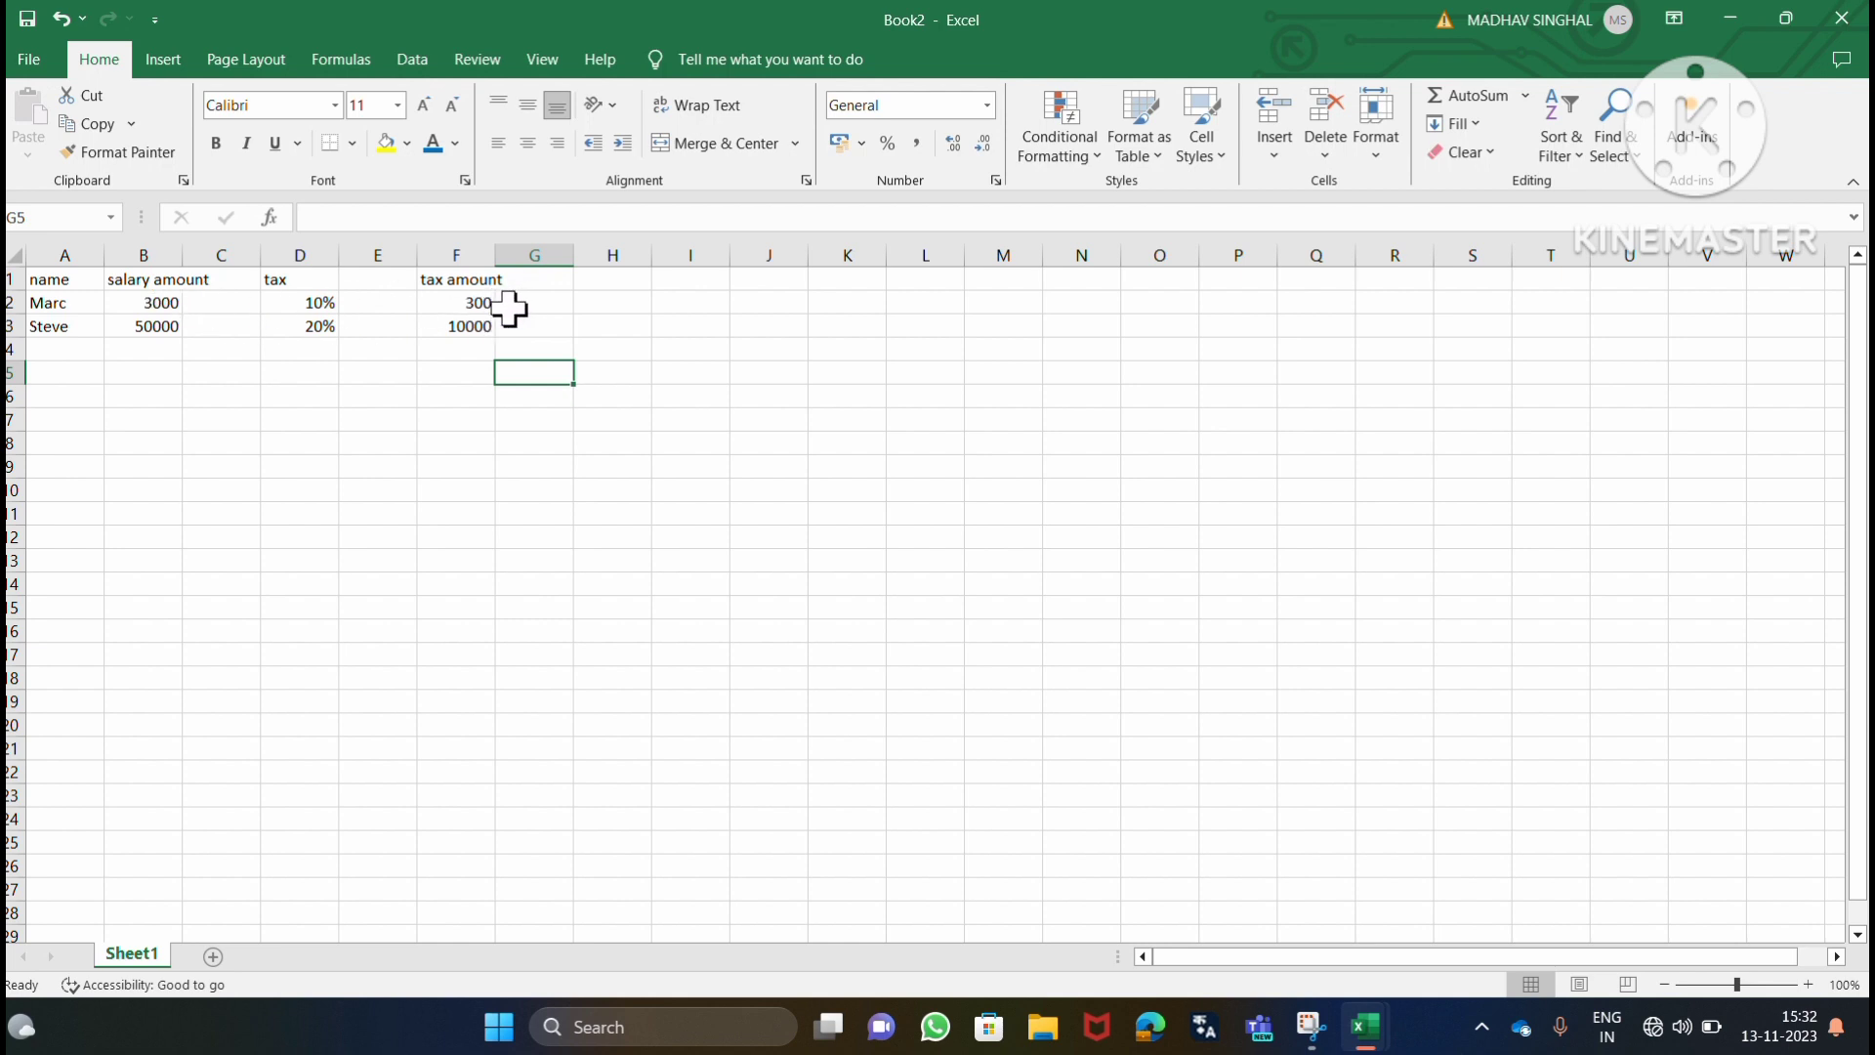
Change the second person's salary amount in cell B3 to 70000.
left_click(164, 328)
key("BackSpace")
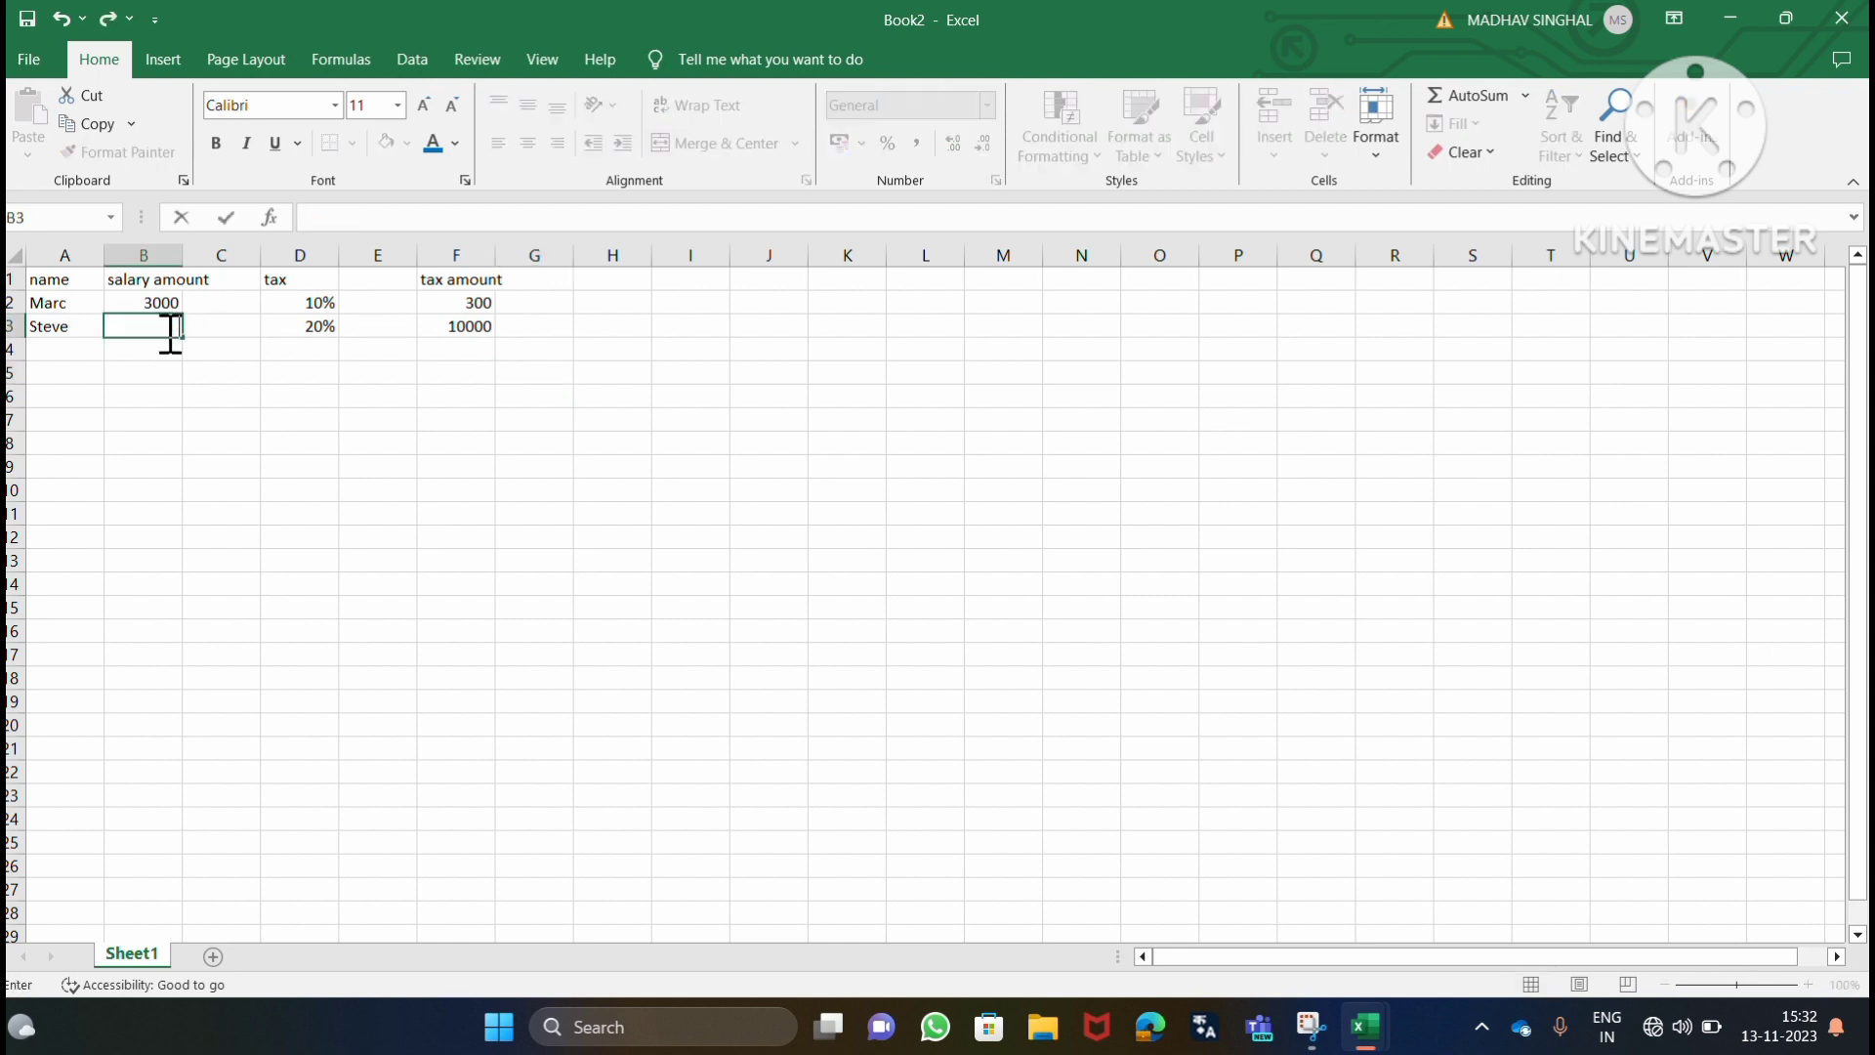
type("70000")
left_click(398, 416)
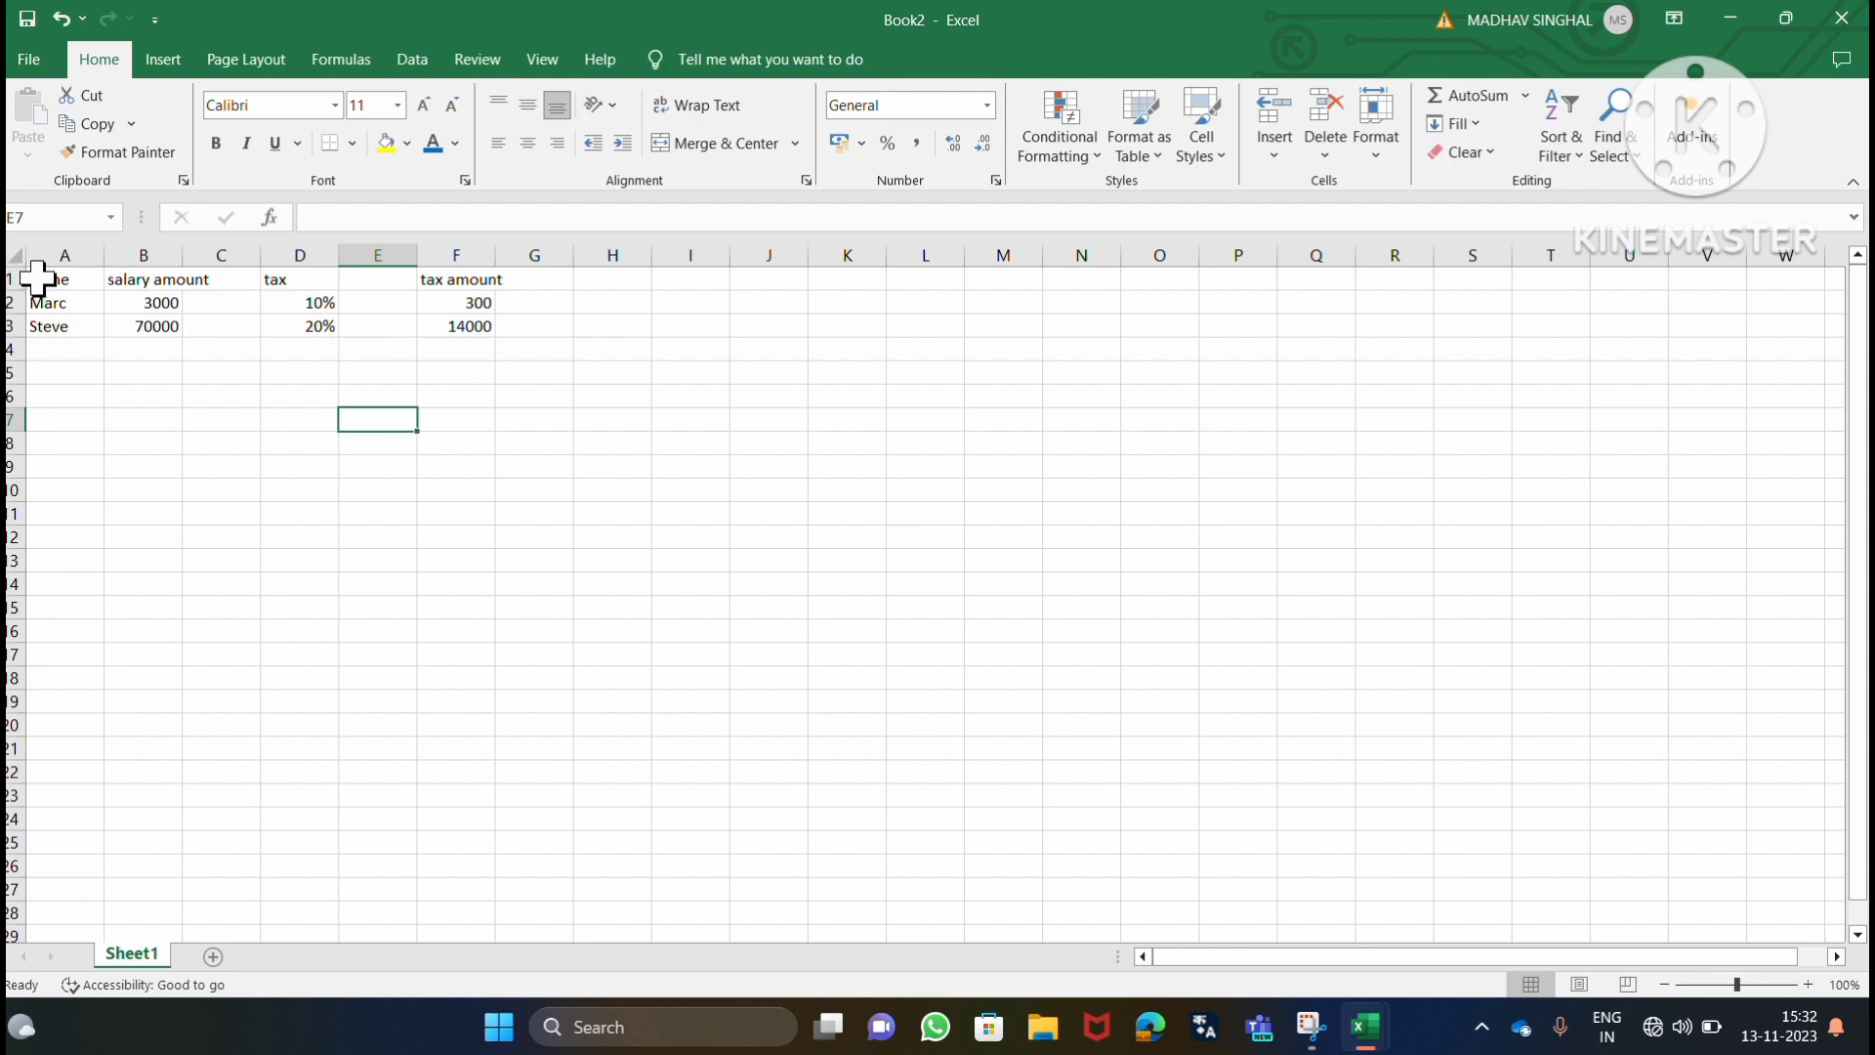
left_click_drag(37, 278, 696, 431)
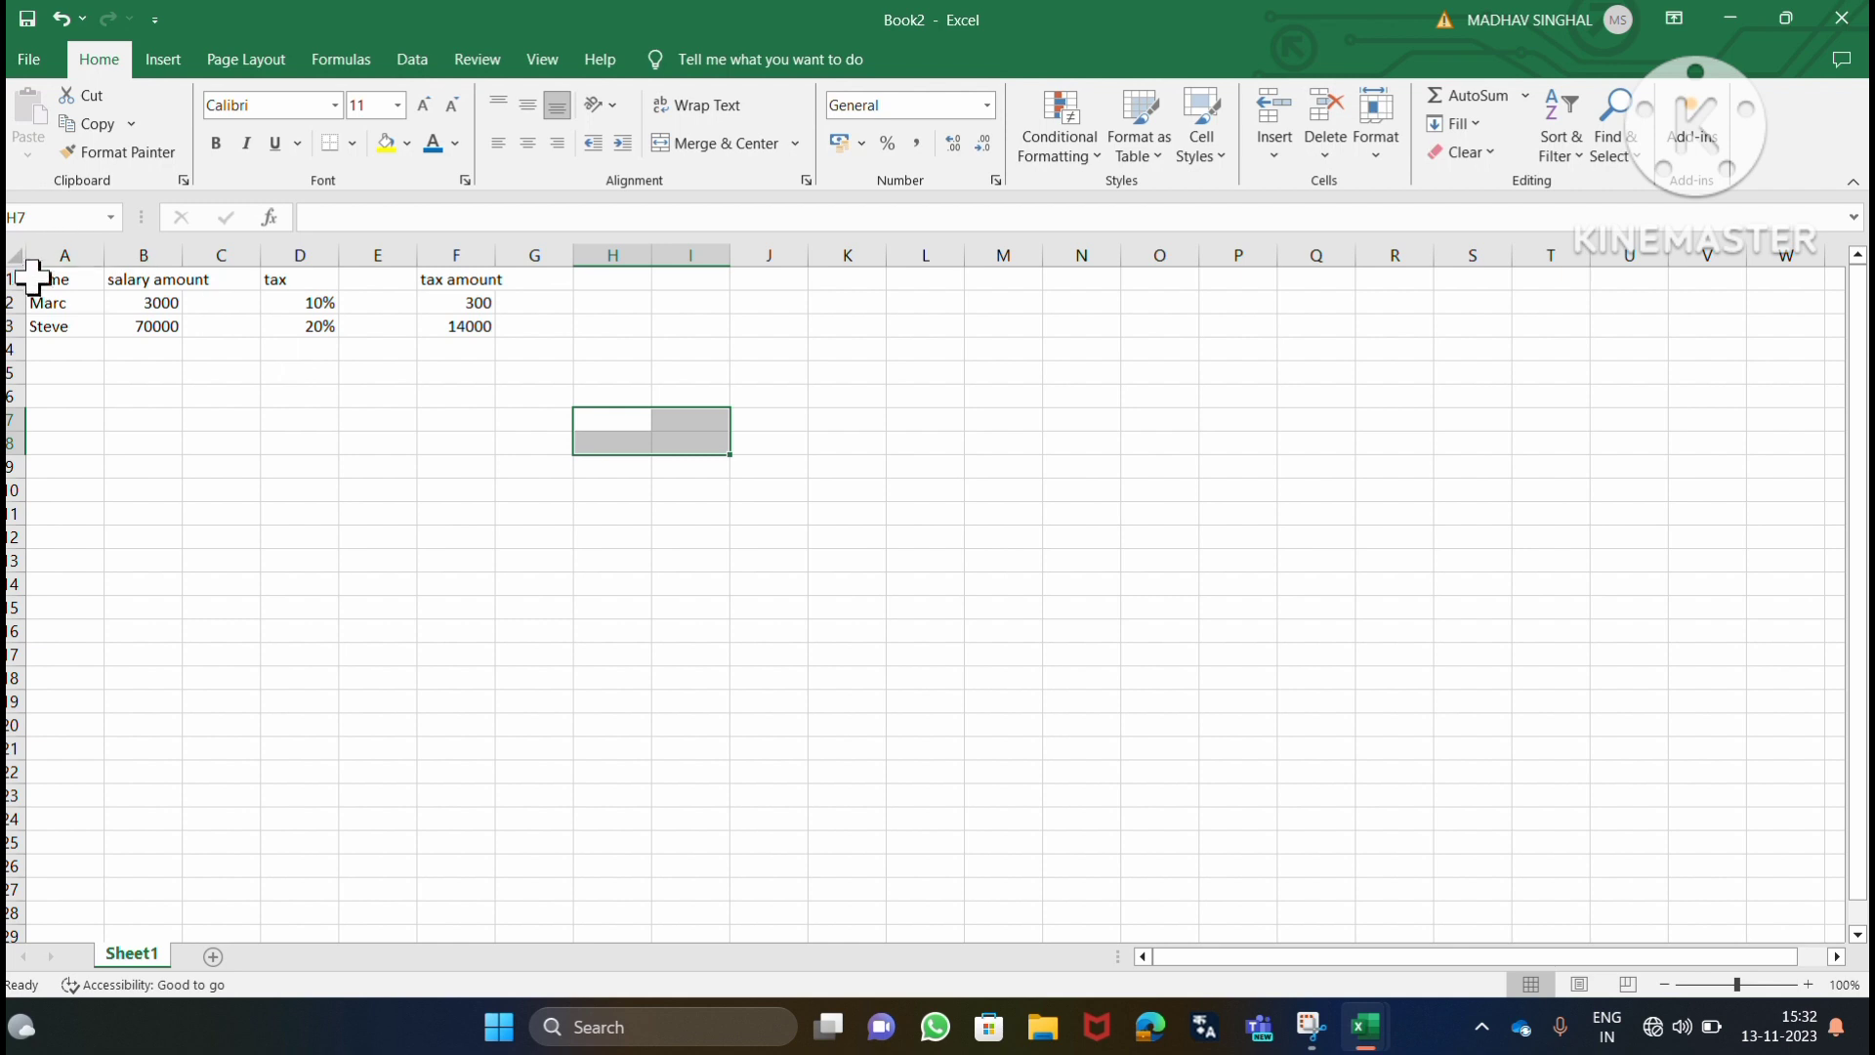
left_click_drag(36, 278, 526, 387)
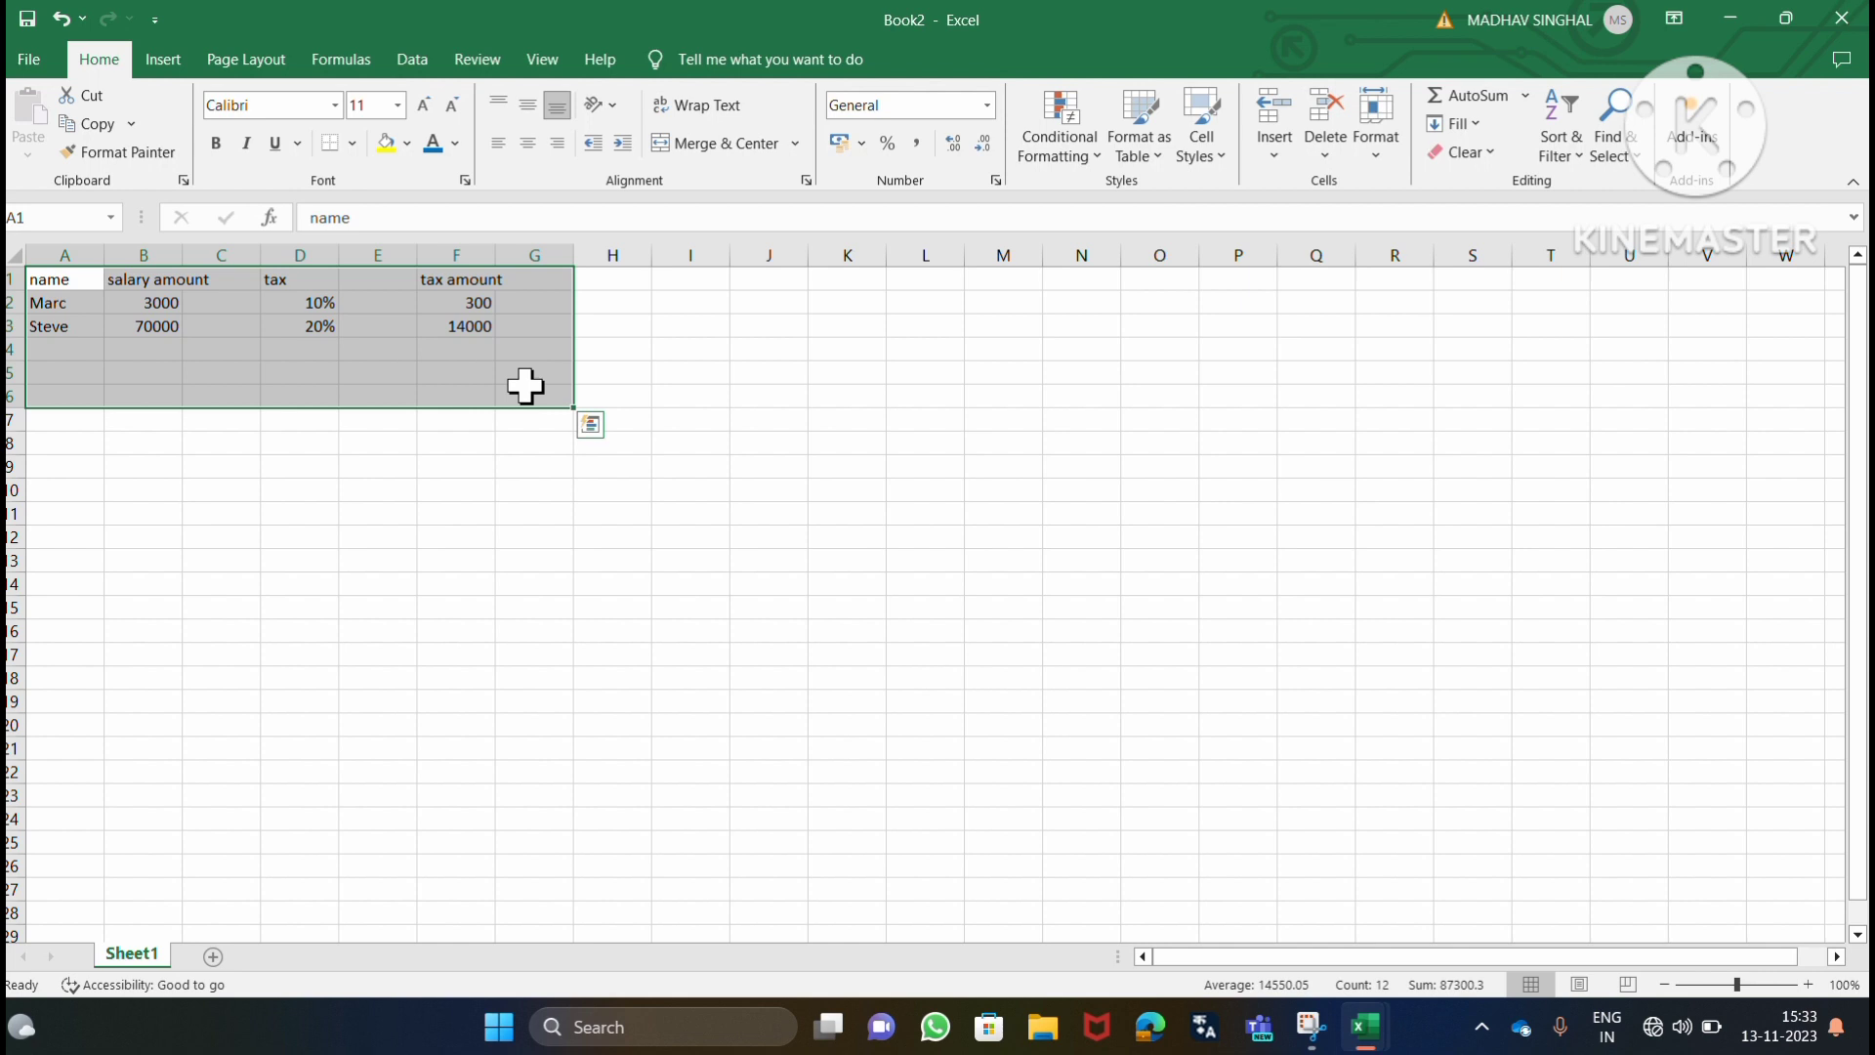
left_click(682, 372)
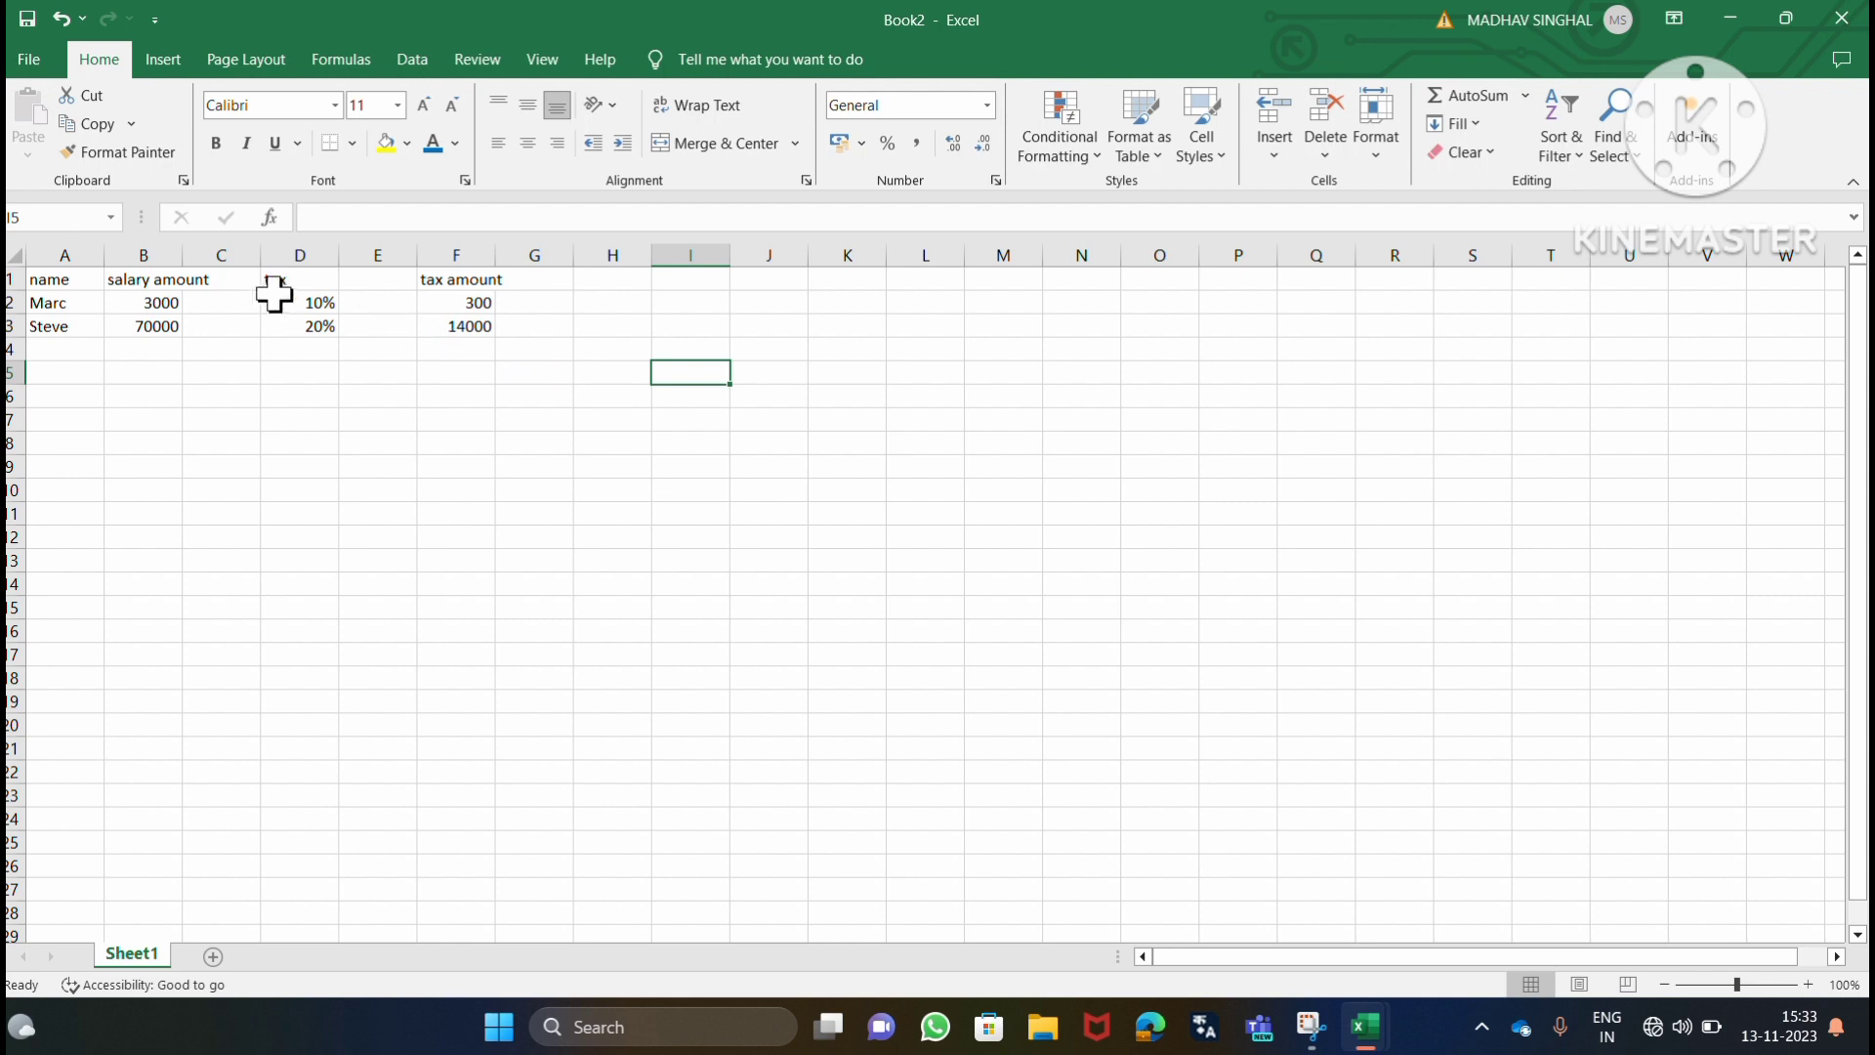
Delete cell A1 with the "name" heading, shifting the remaining cells of the row left.
left_click(49, 281)
type("name")
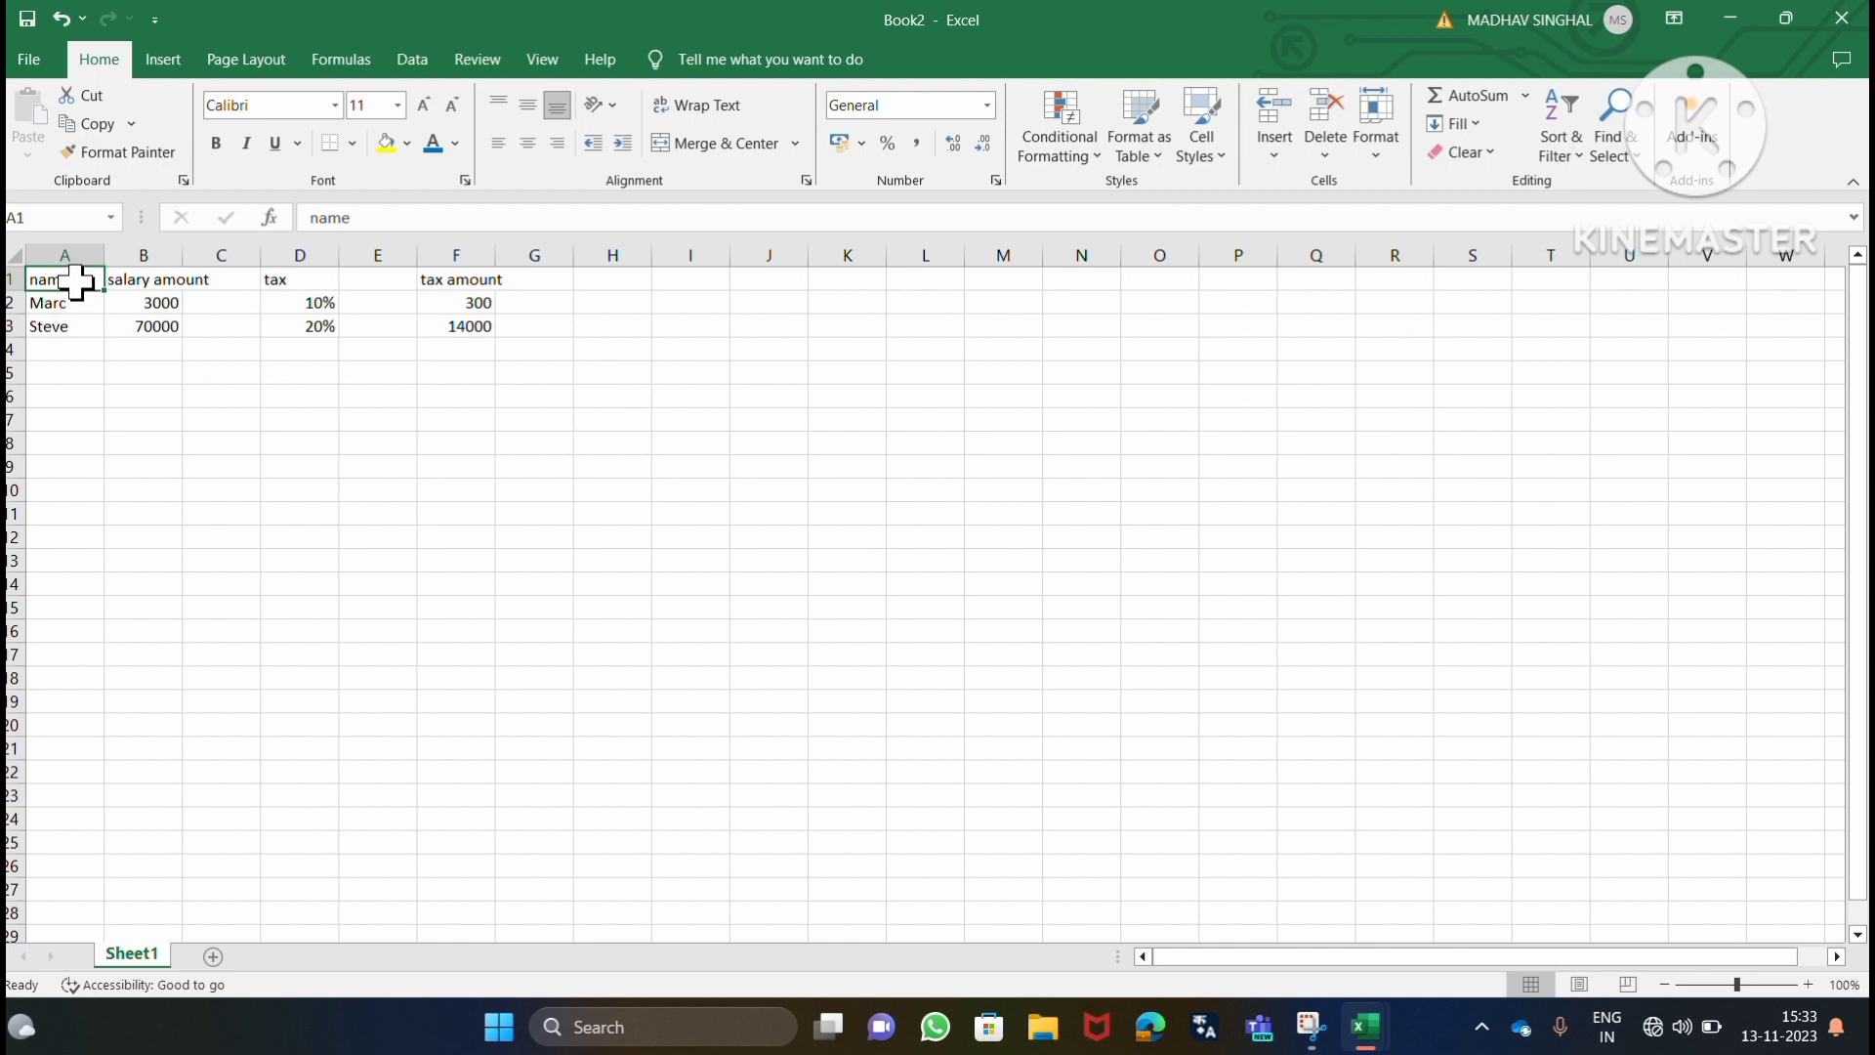
right_click(76, 281)
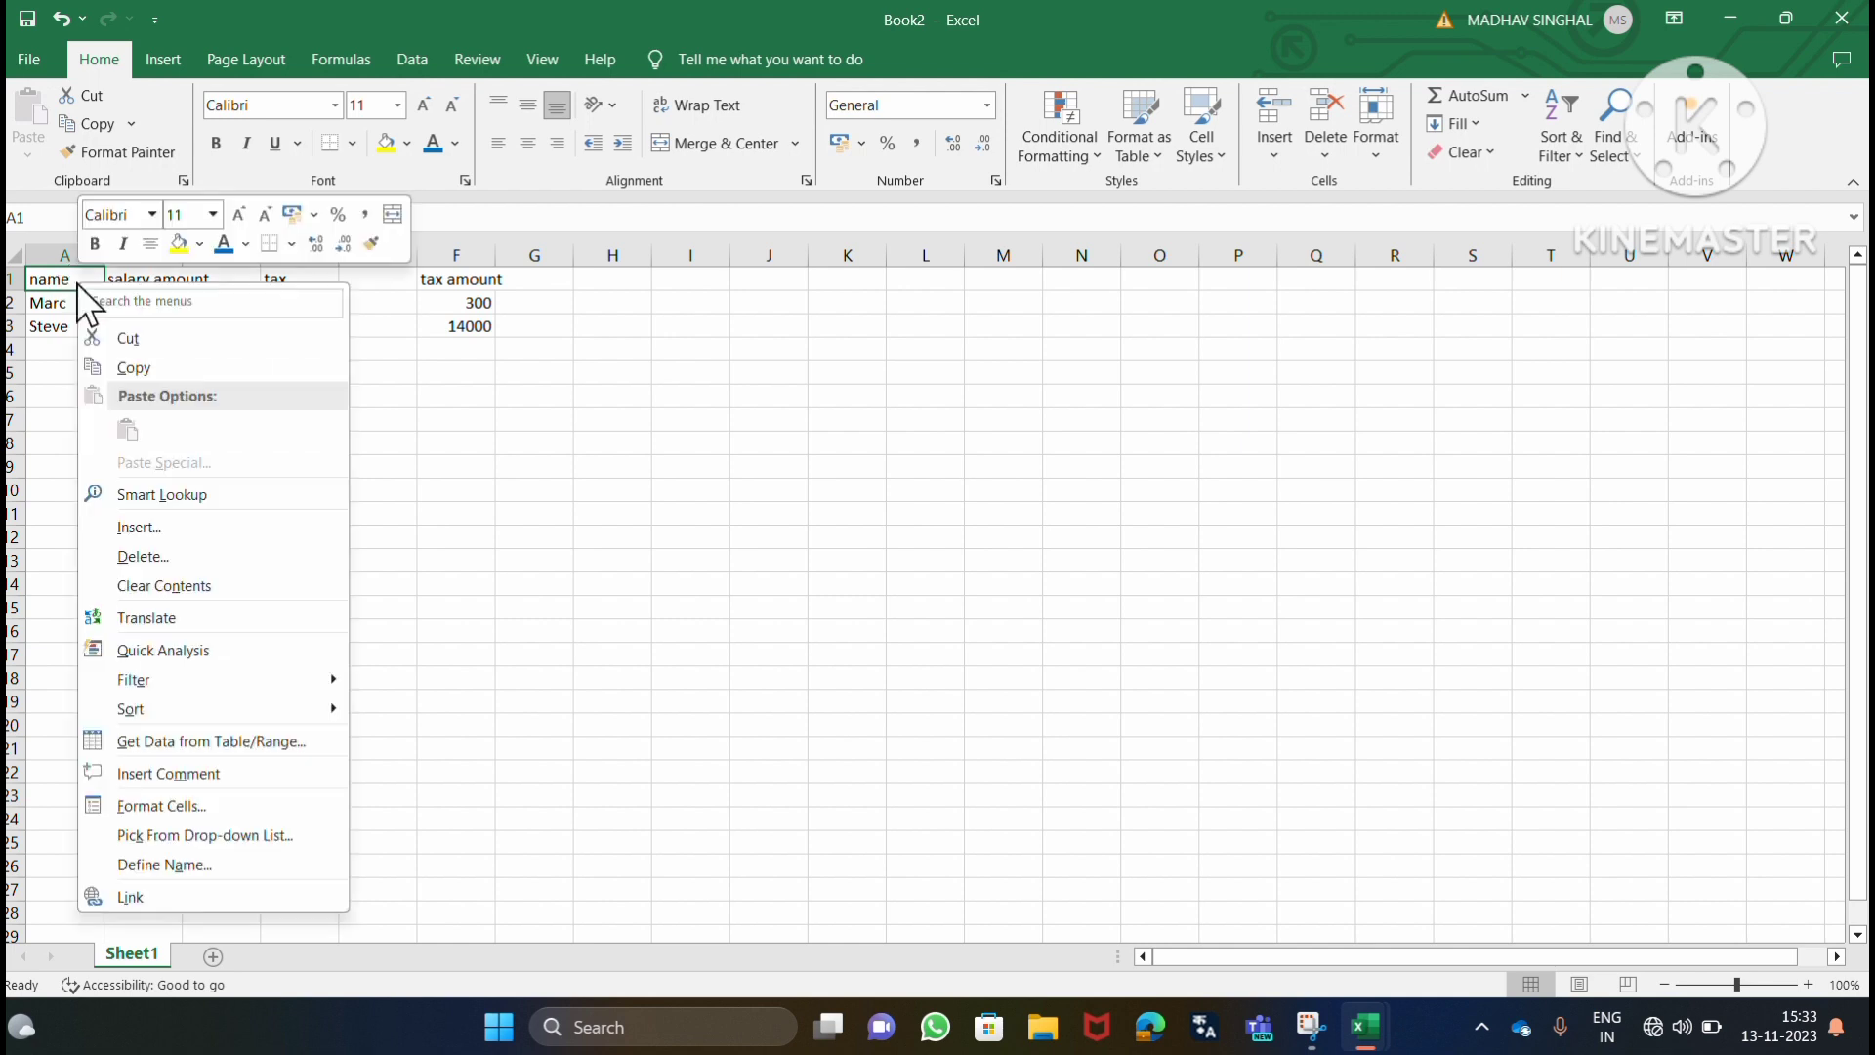
left_click(166, 558)
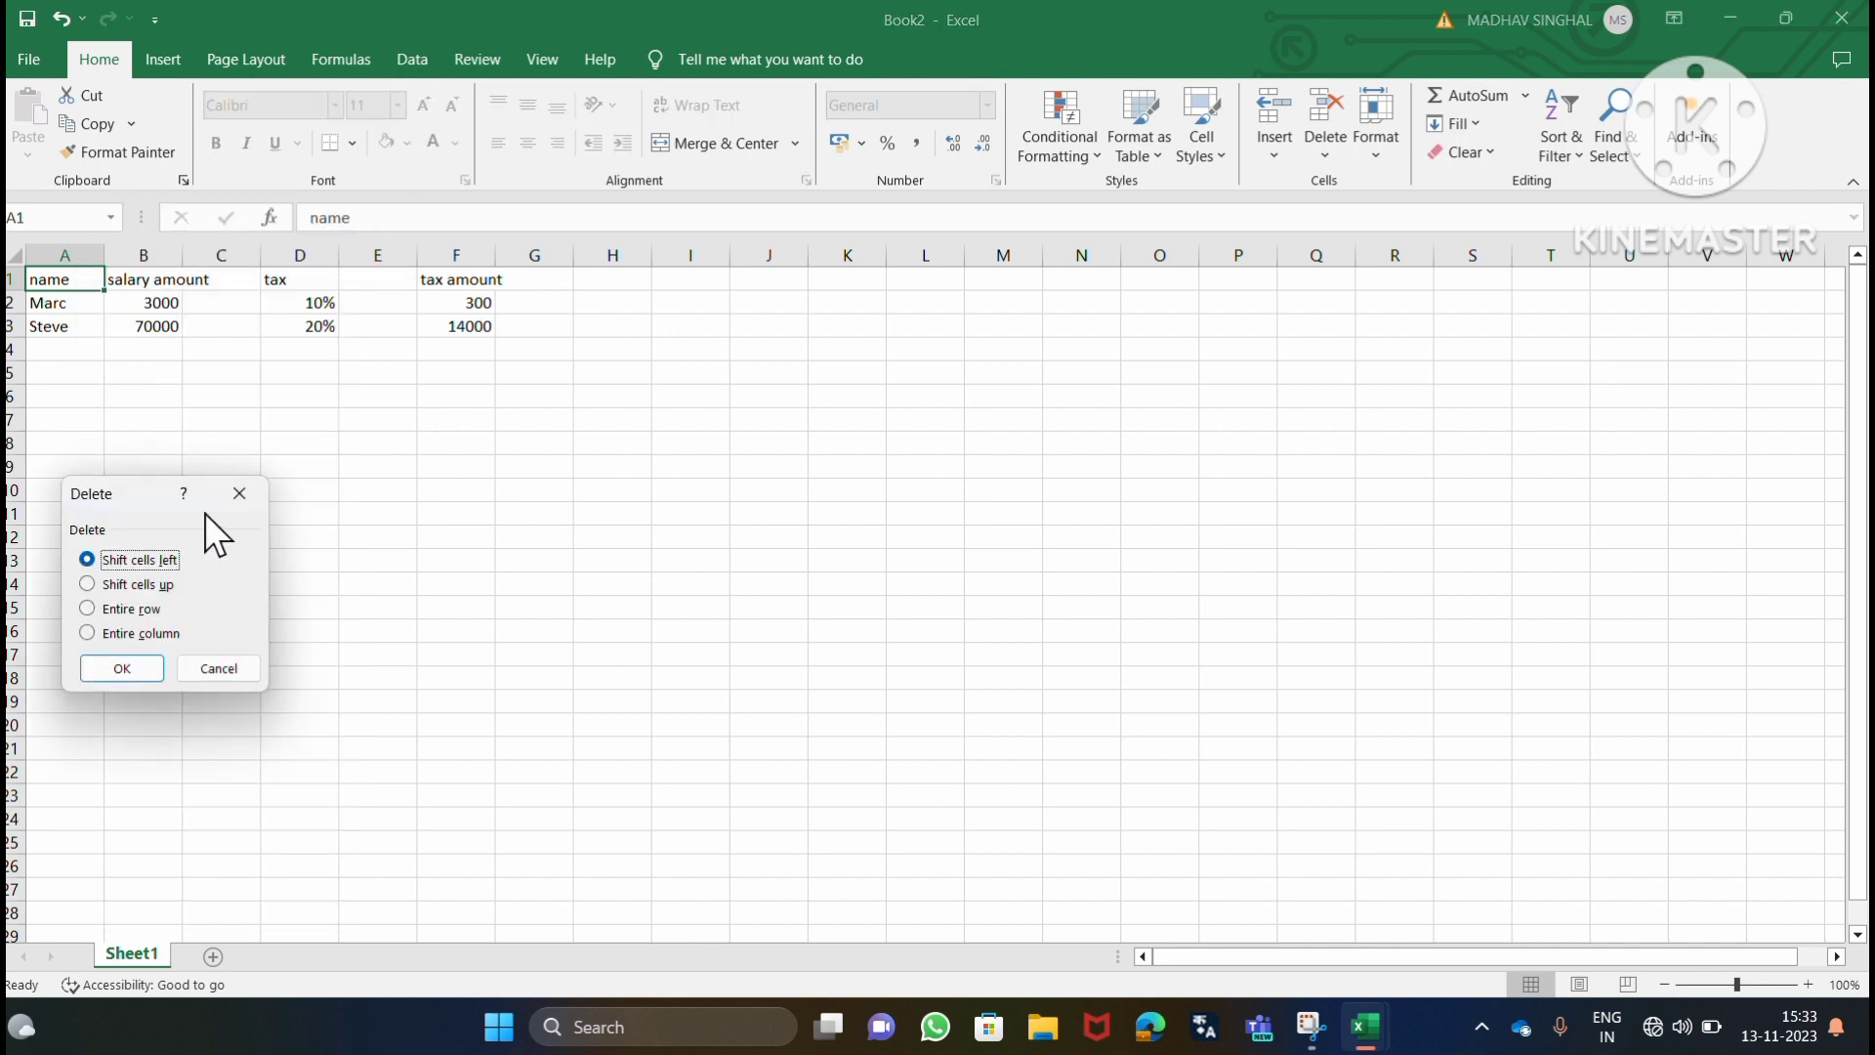
left_click(133, 664)
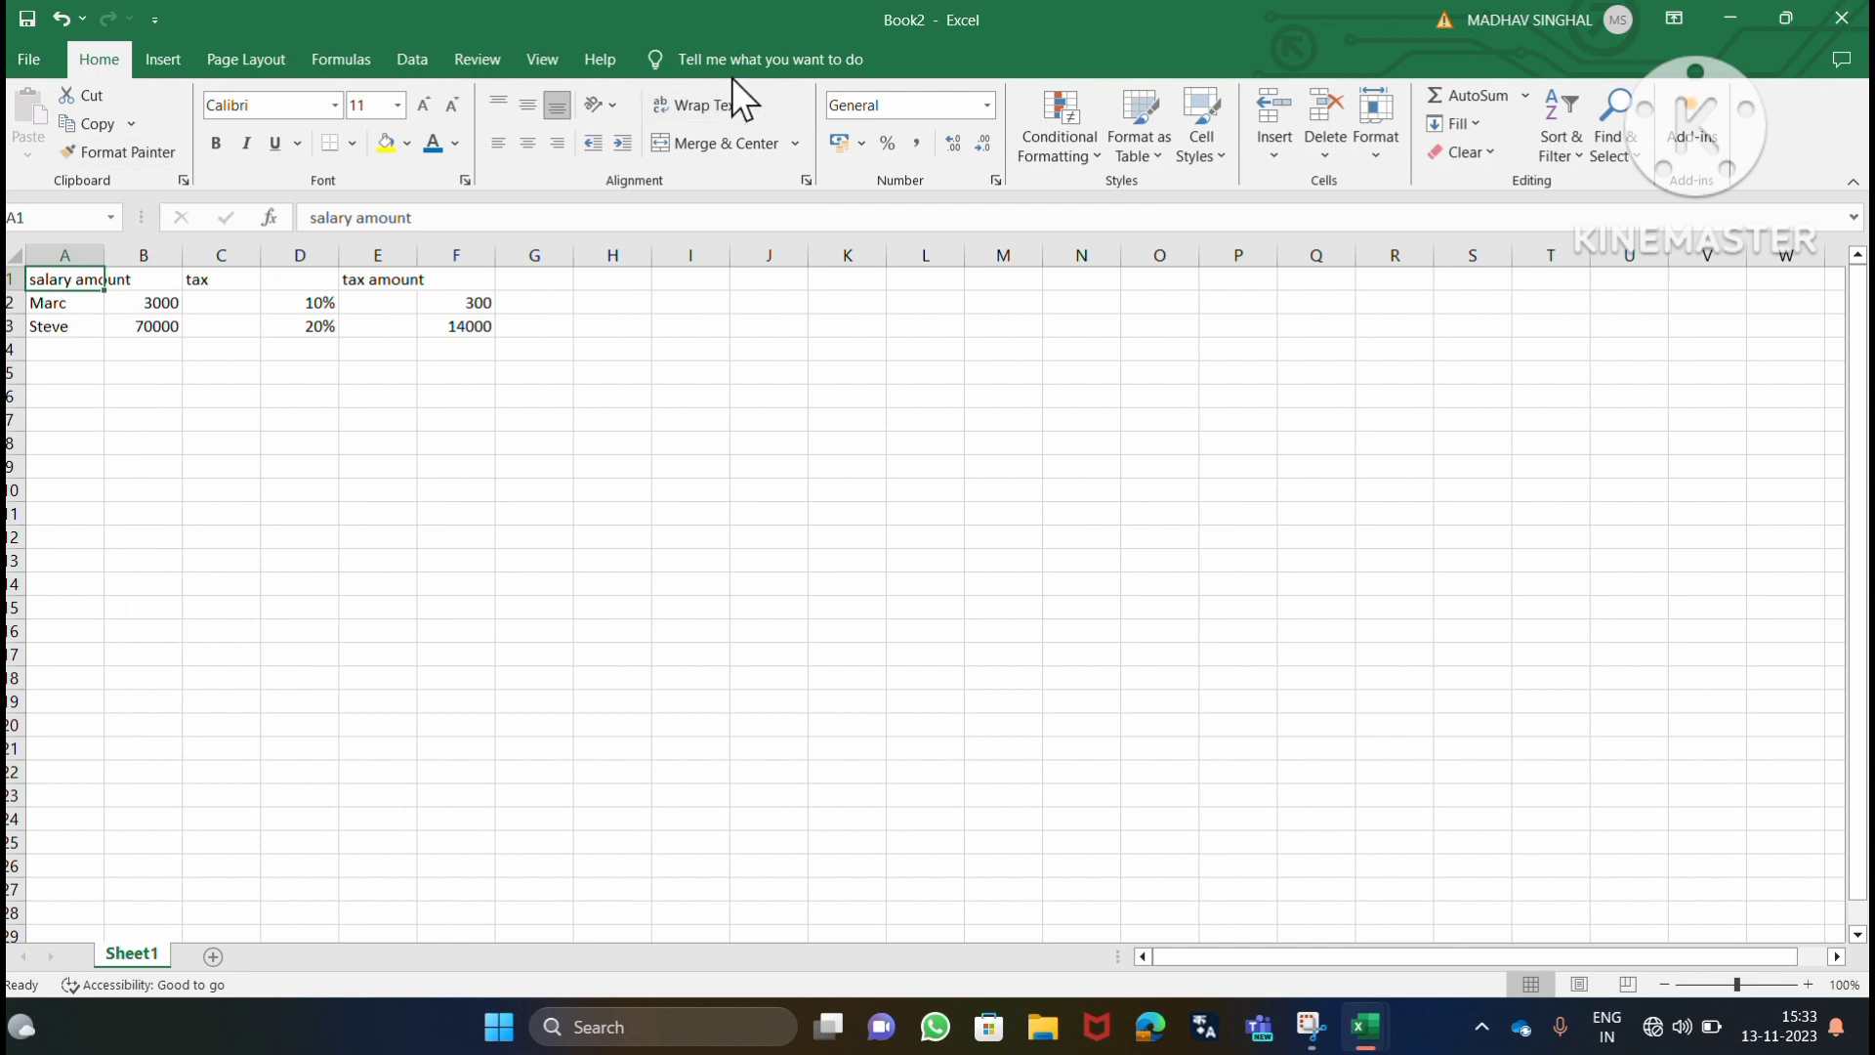
left_click(800, 39)
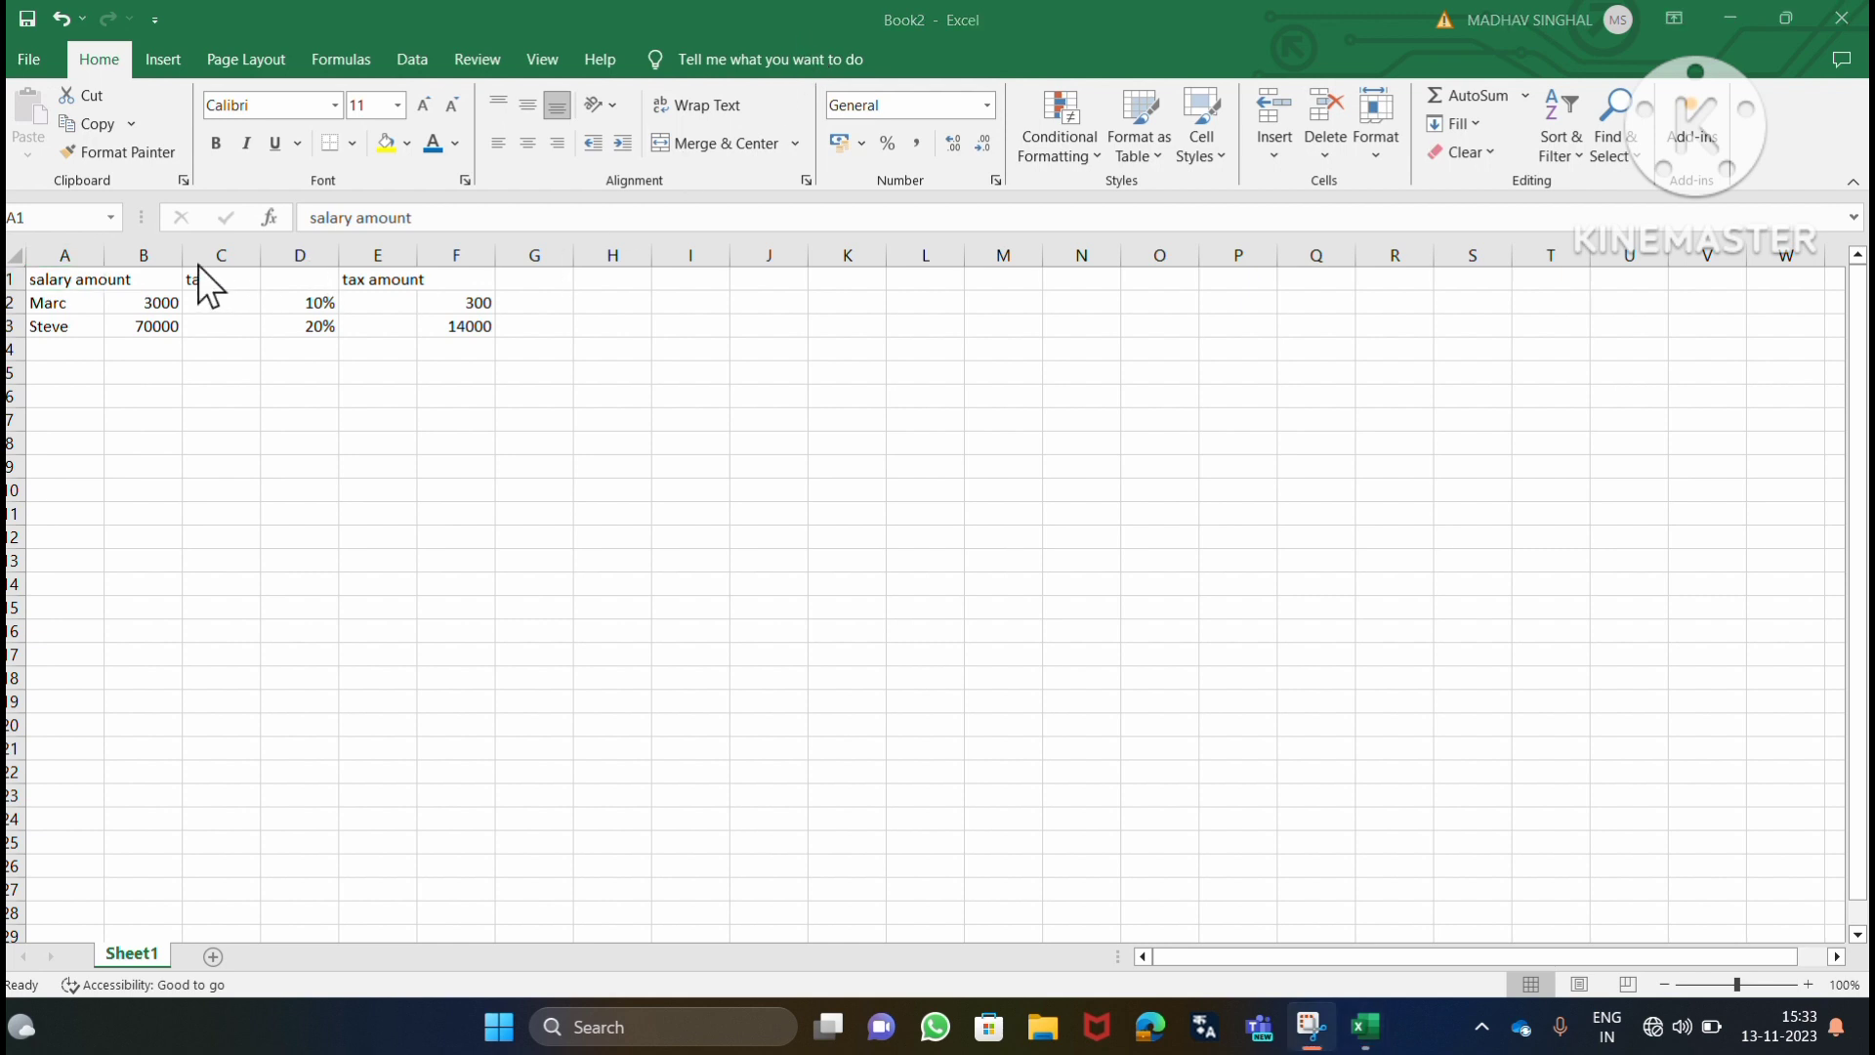
Clear the "salary amount" heading from cell A1 and select cell A3.
left_click(149, 303)
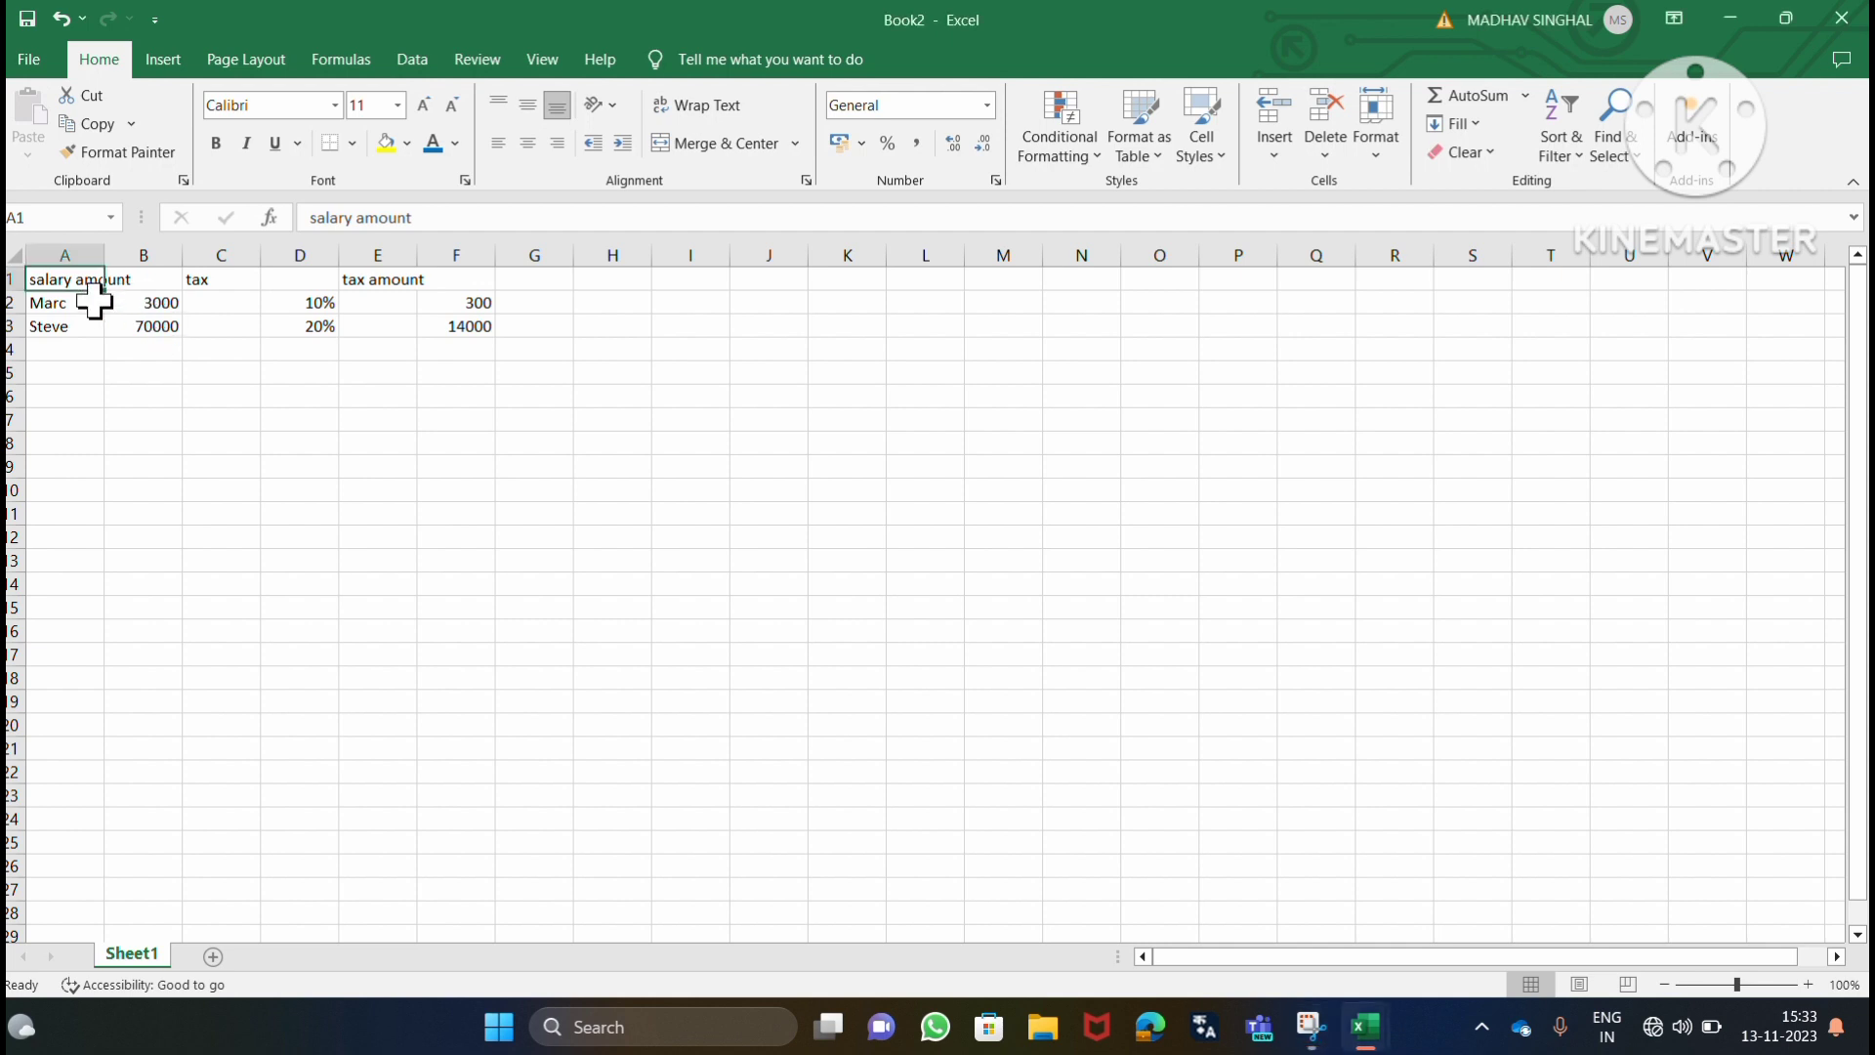
key("Delete")
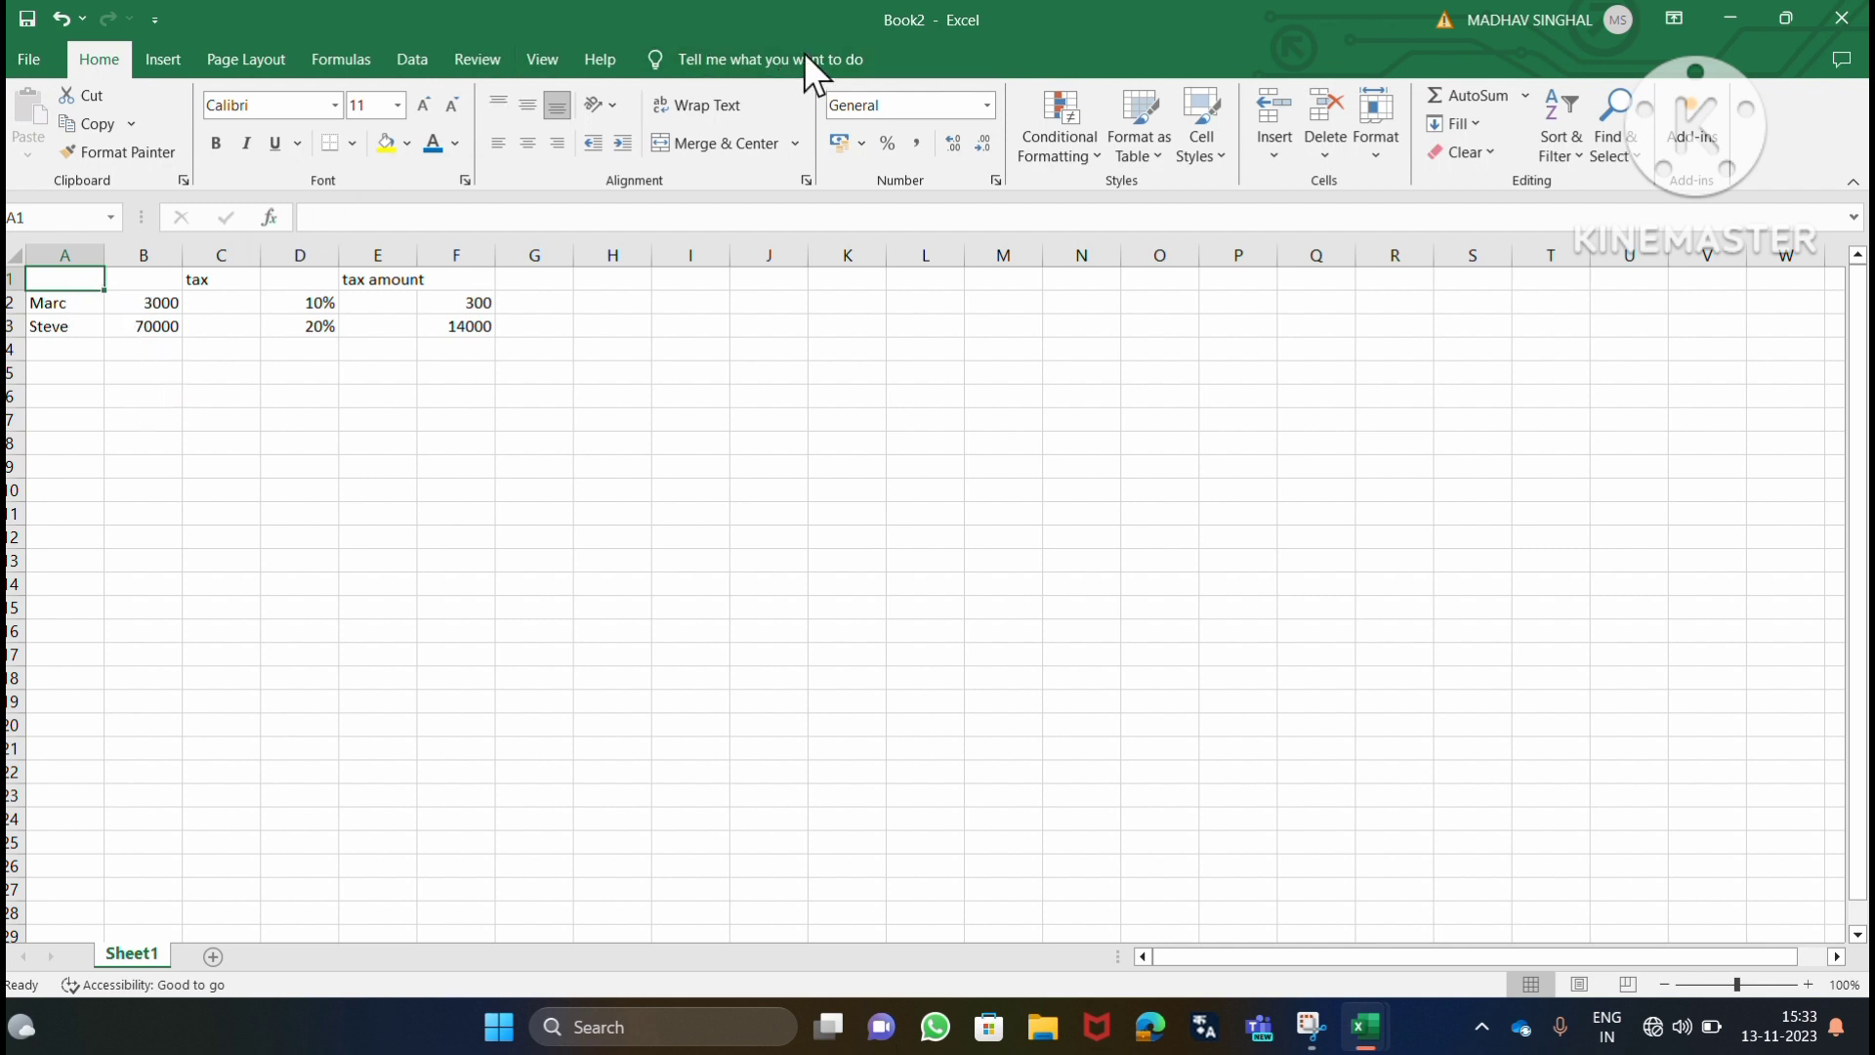
key("Down")
key("Down")
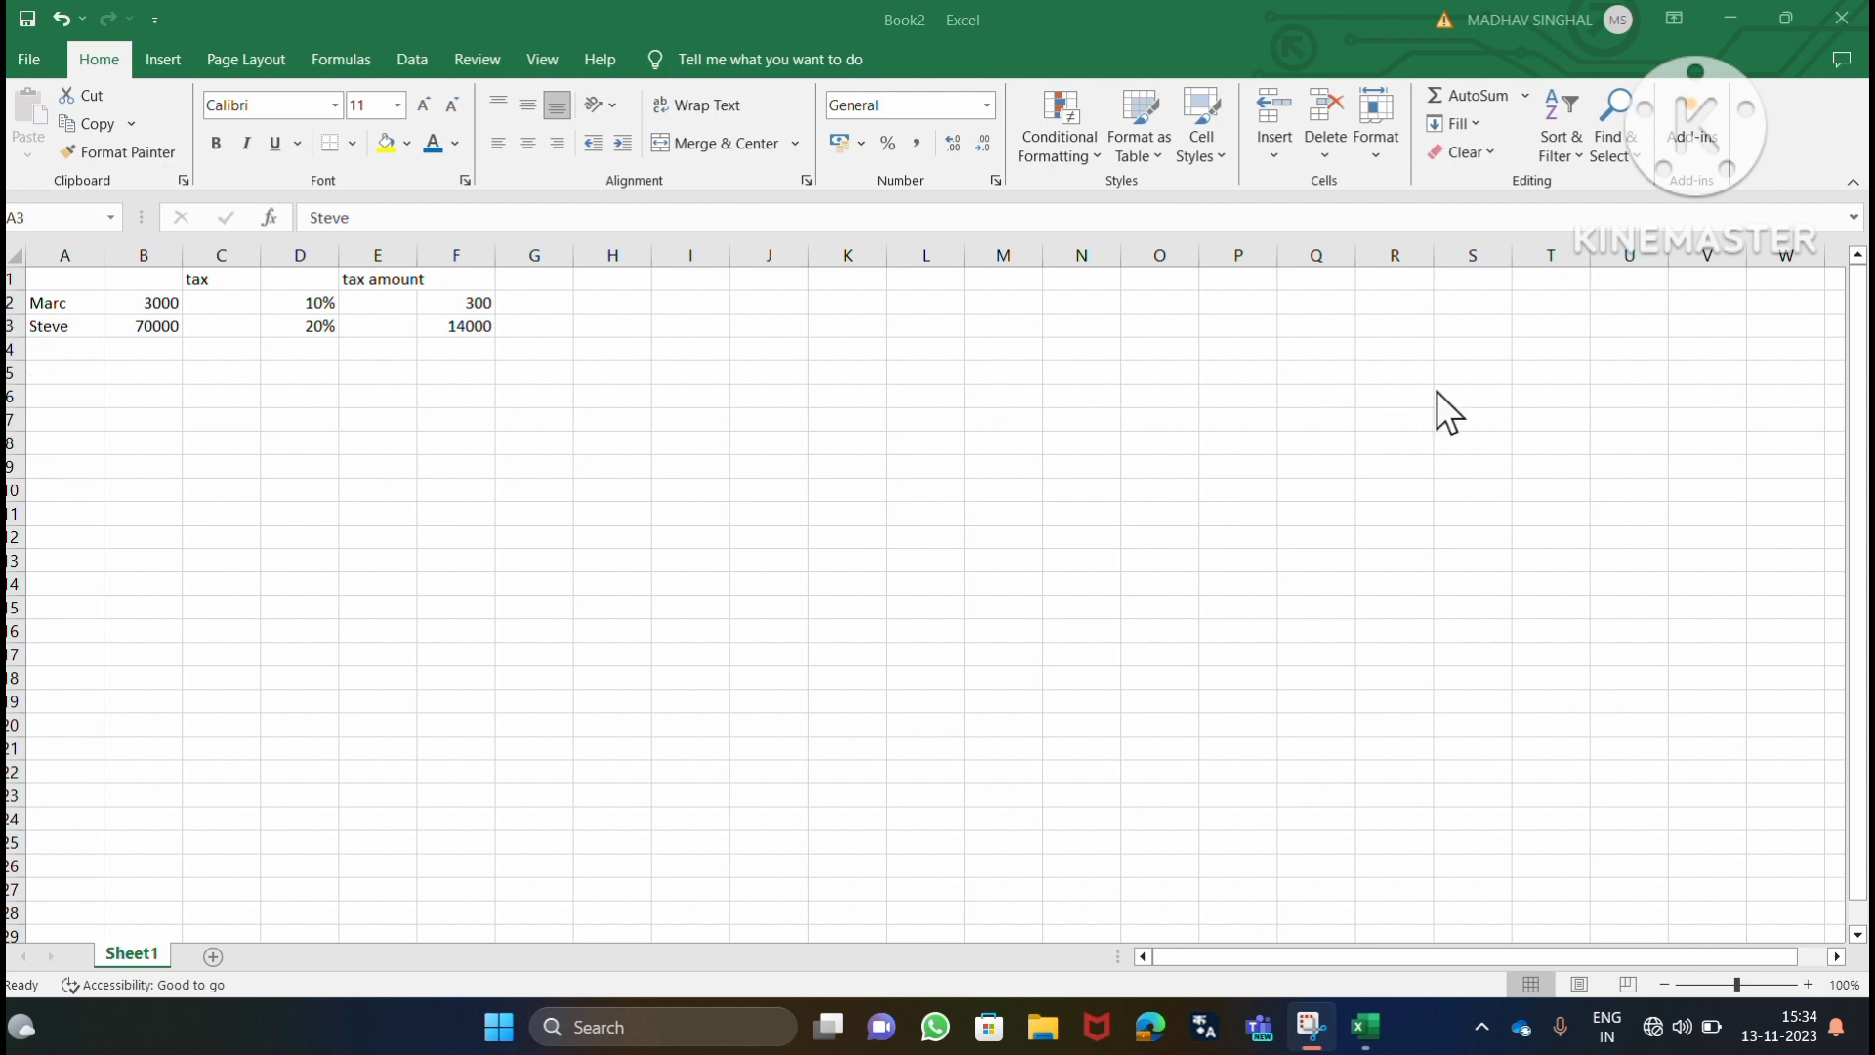
left_click(28, 328)
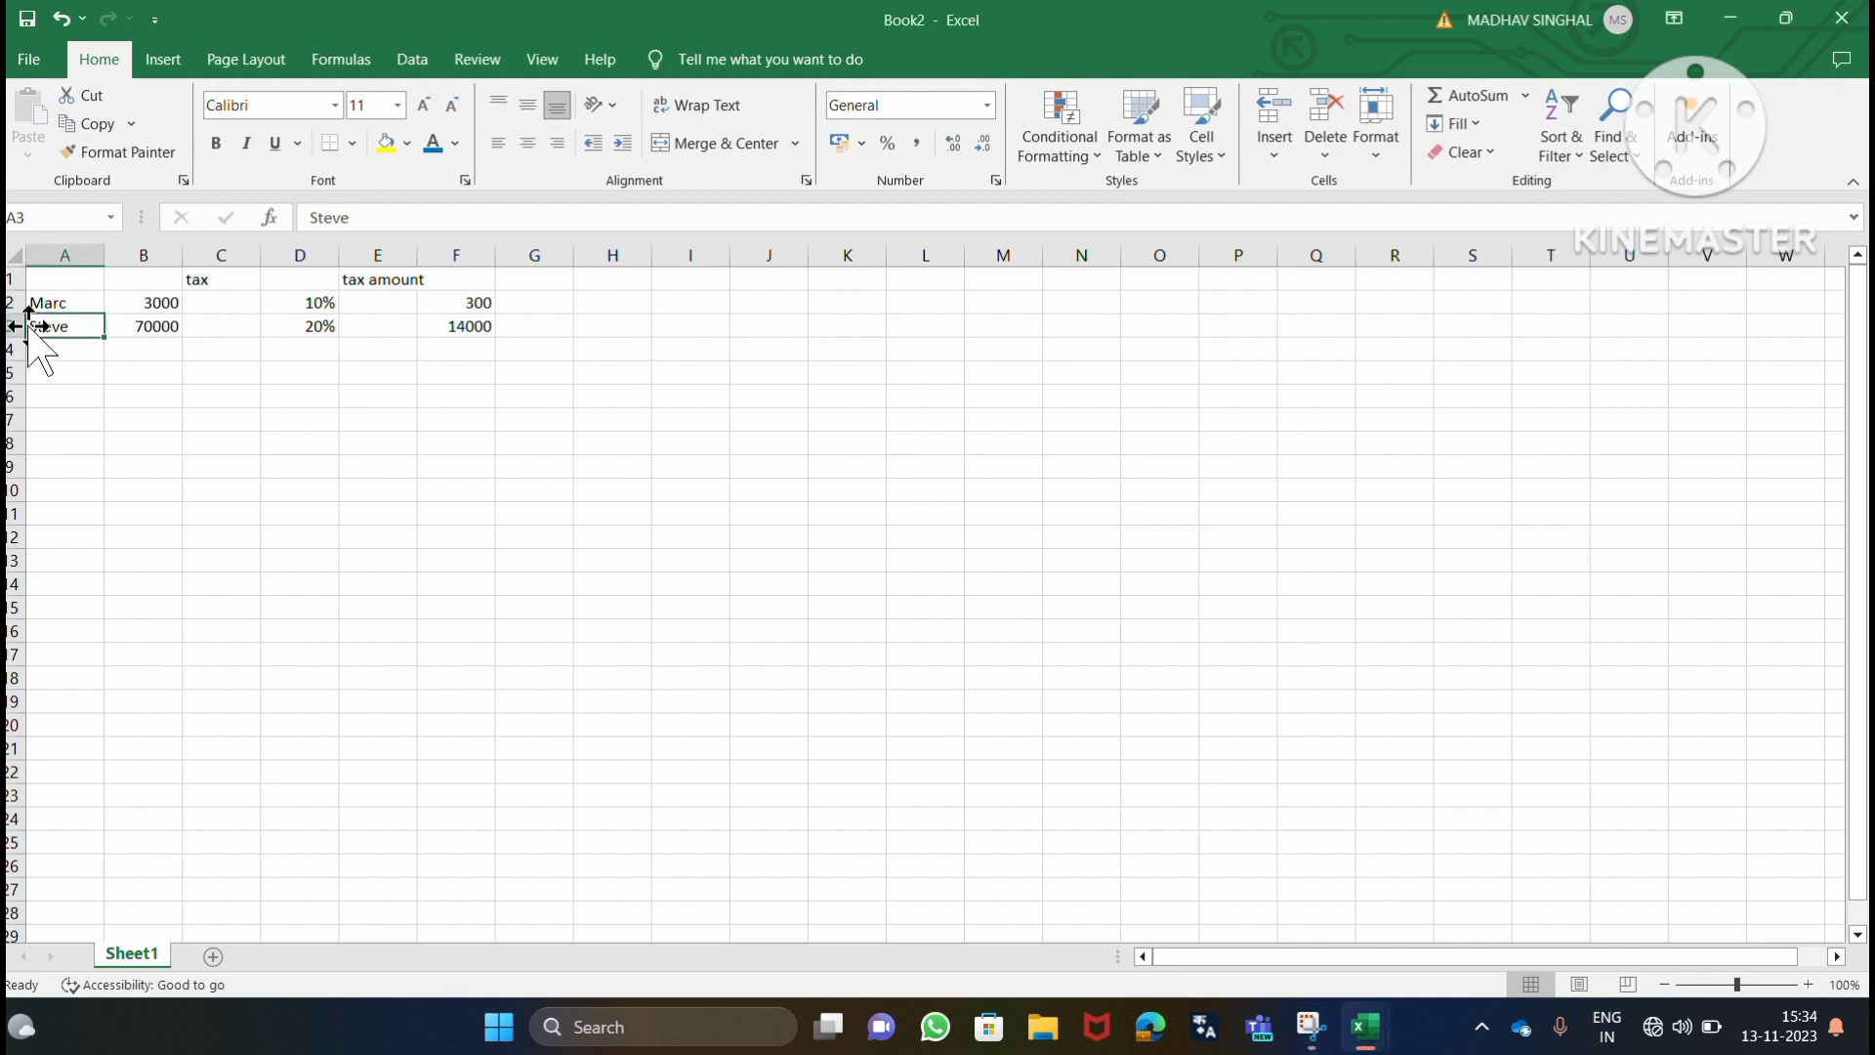
Delete the entire row 3 containing the second person's salary and tax data.
left_click(15, 325)
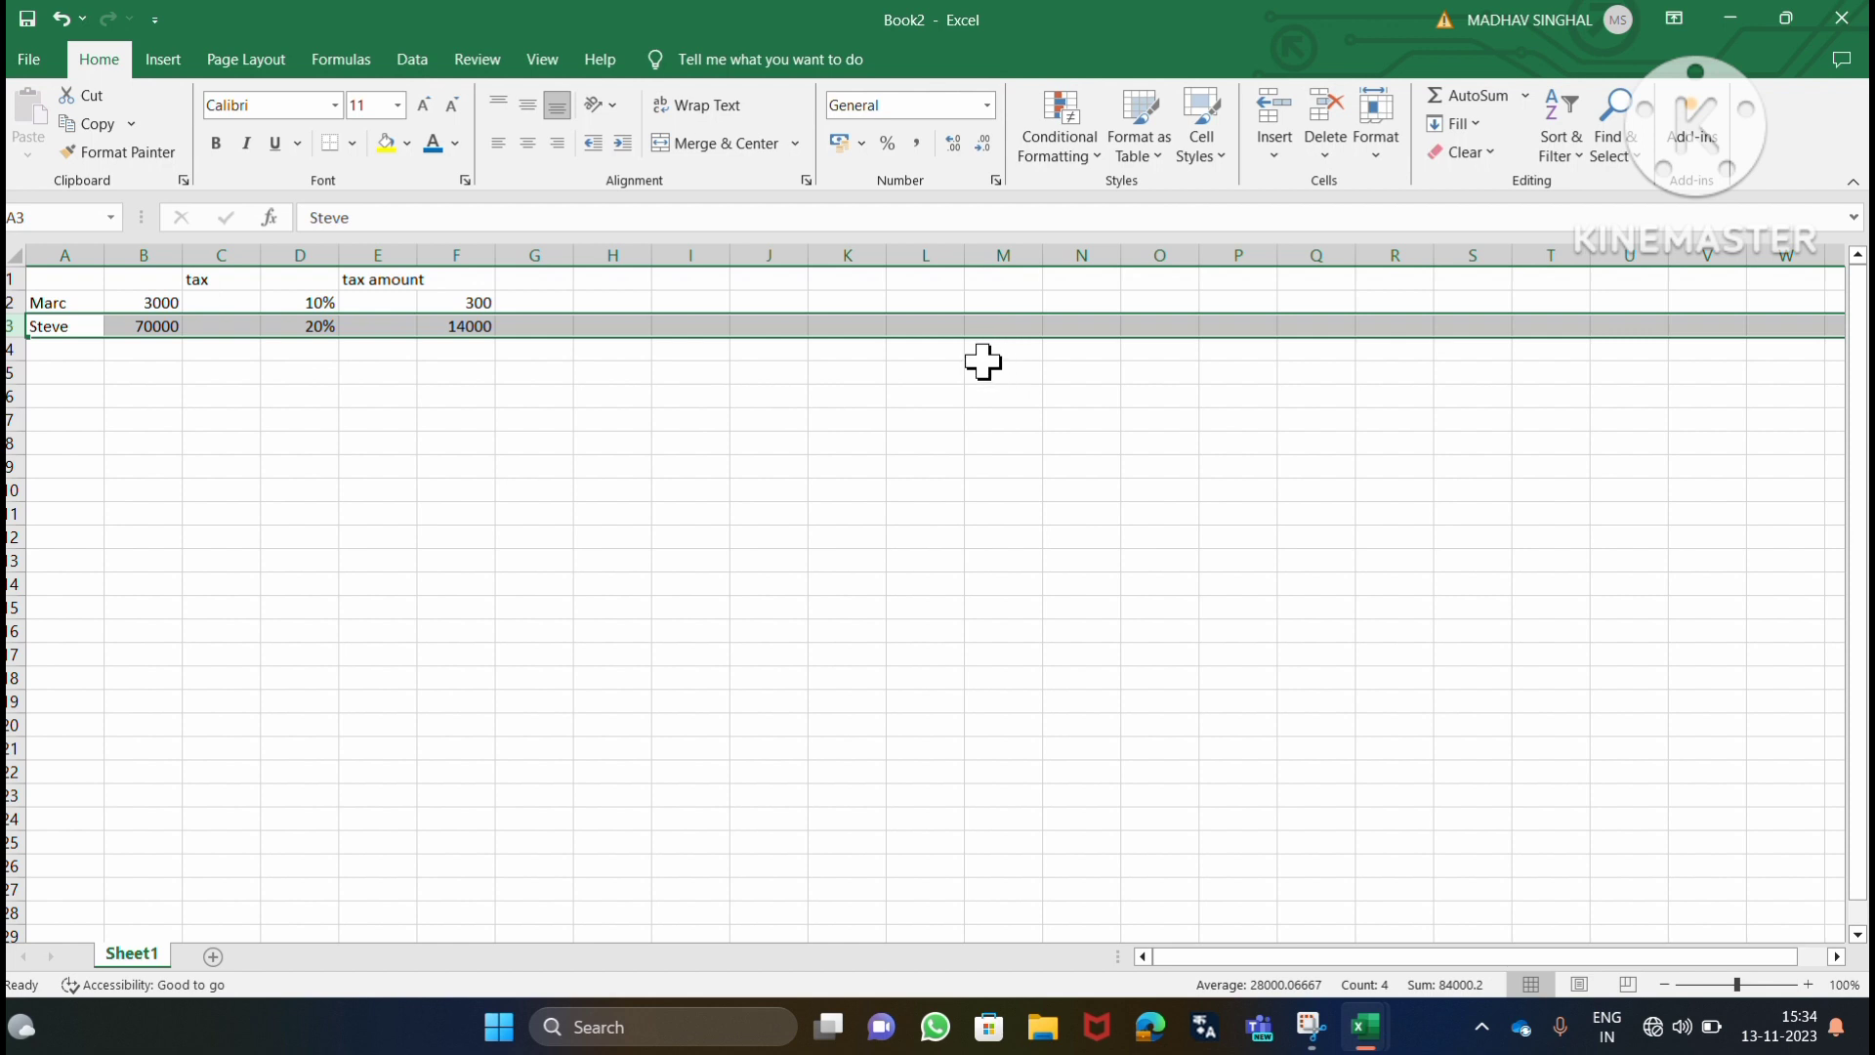
right_click(776, 331)
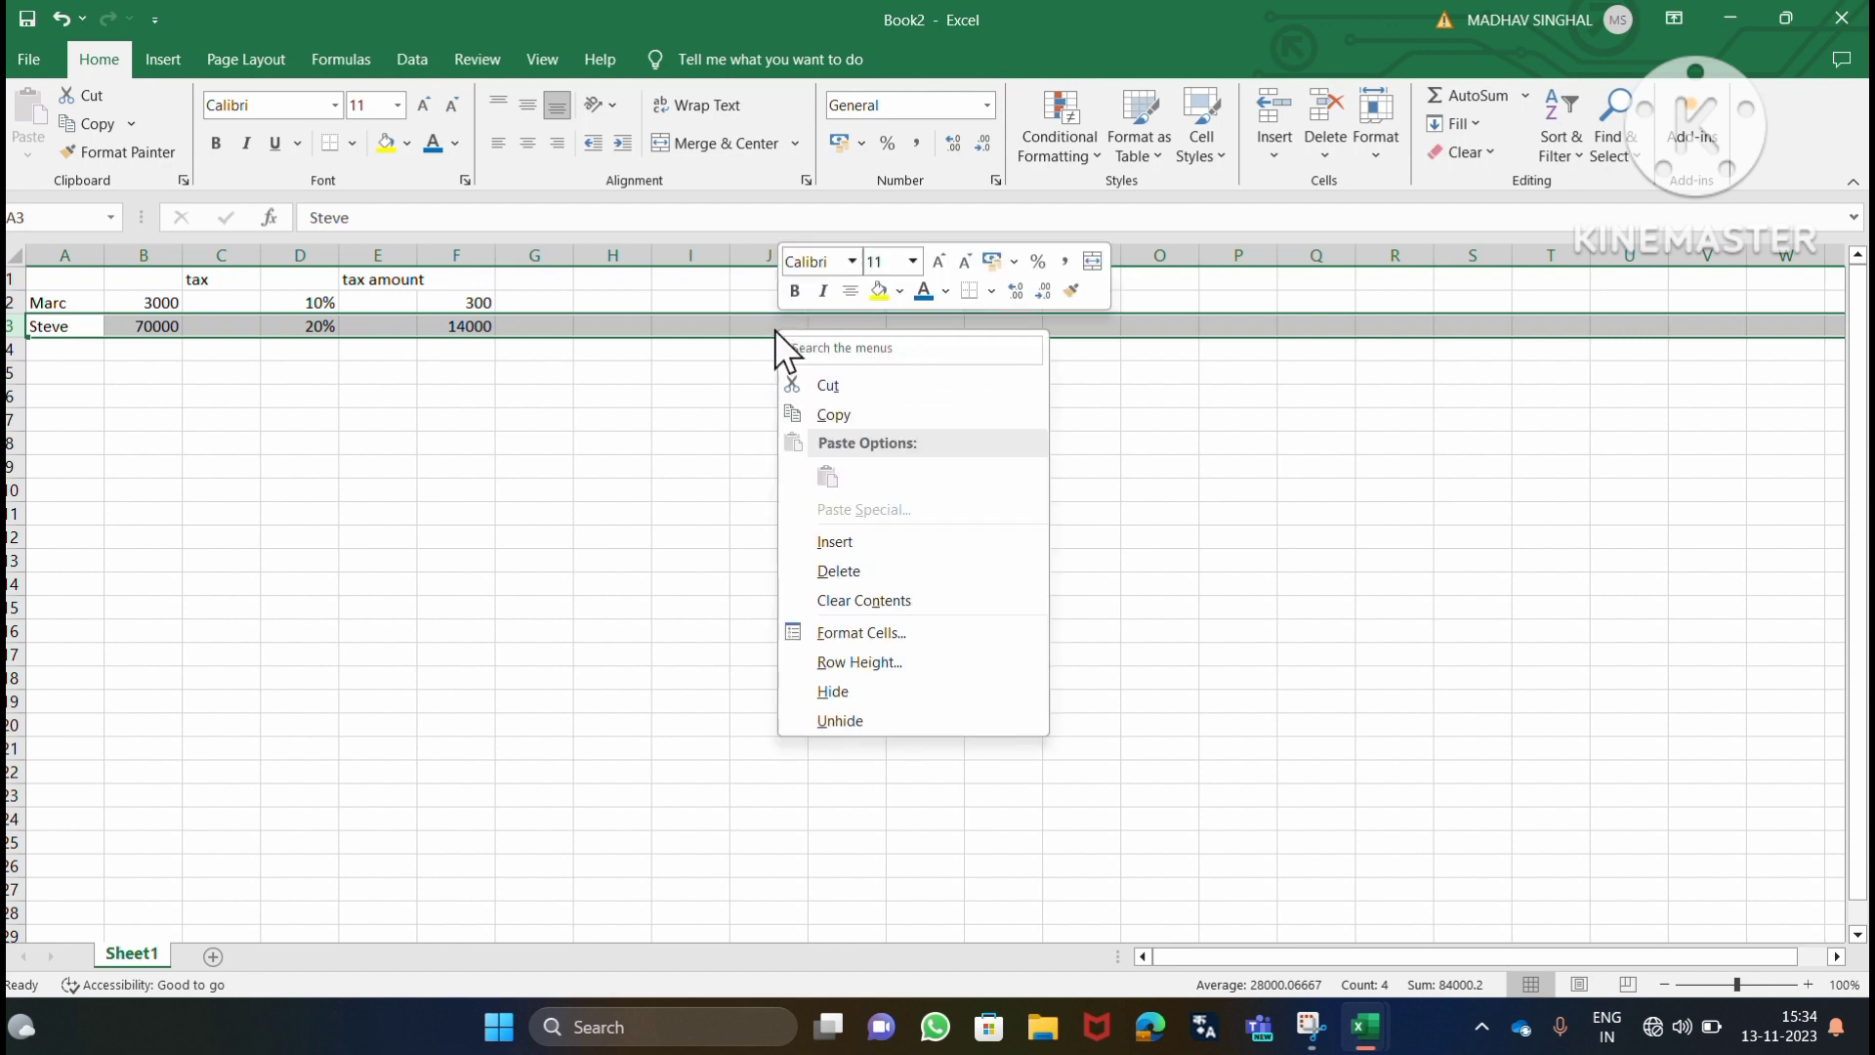
left_click(840, 571)
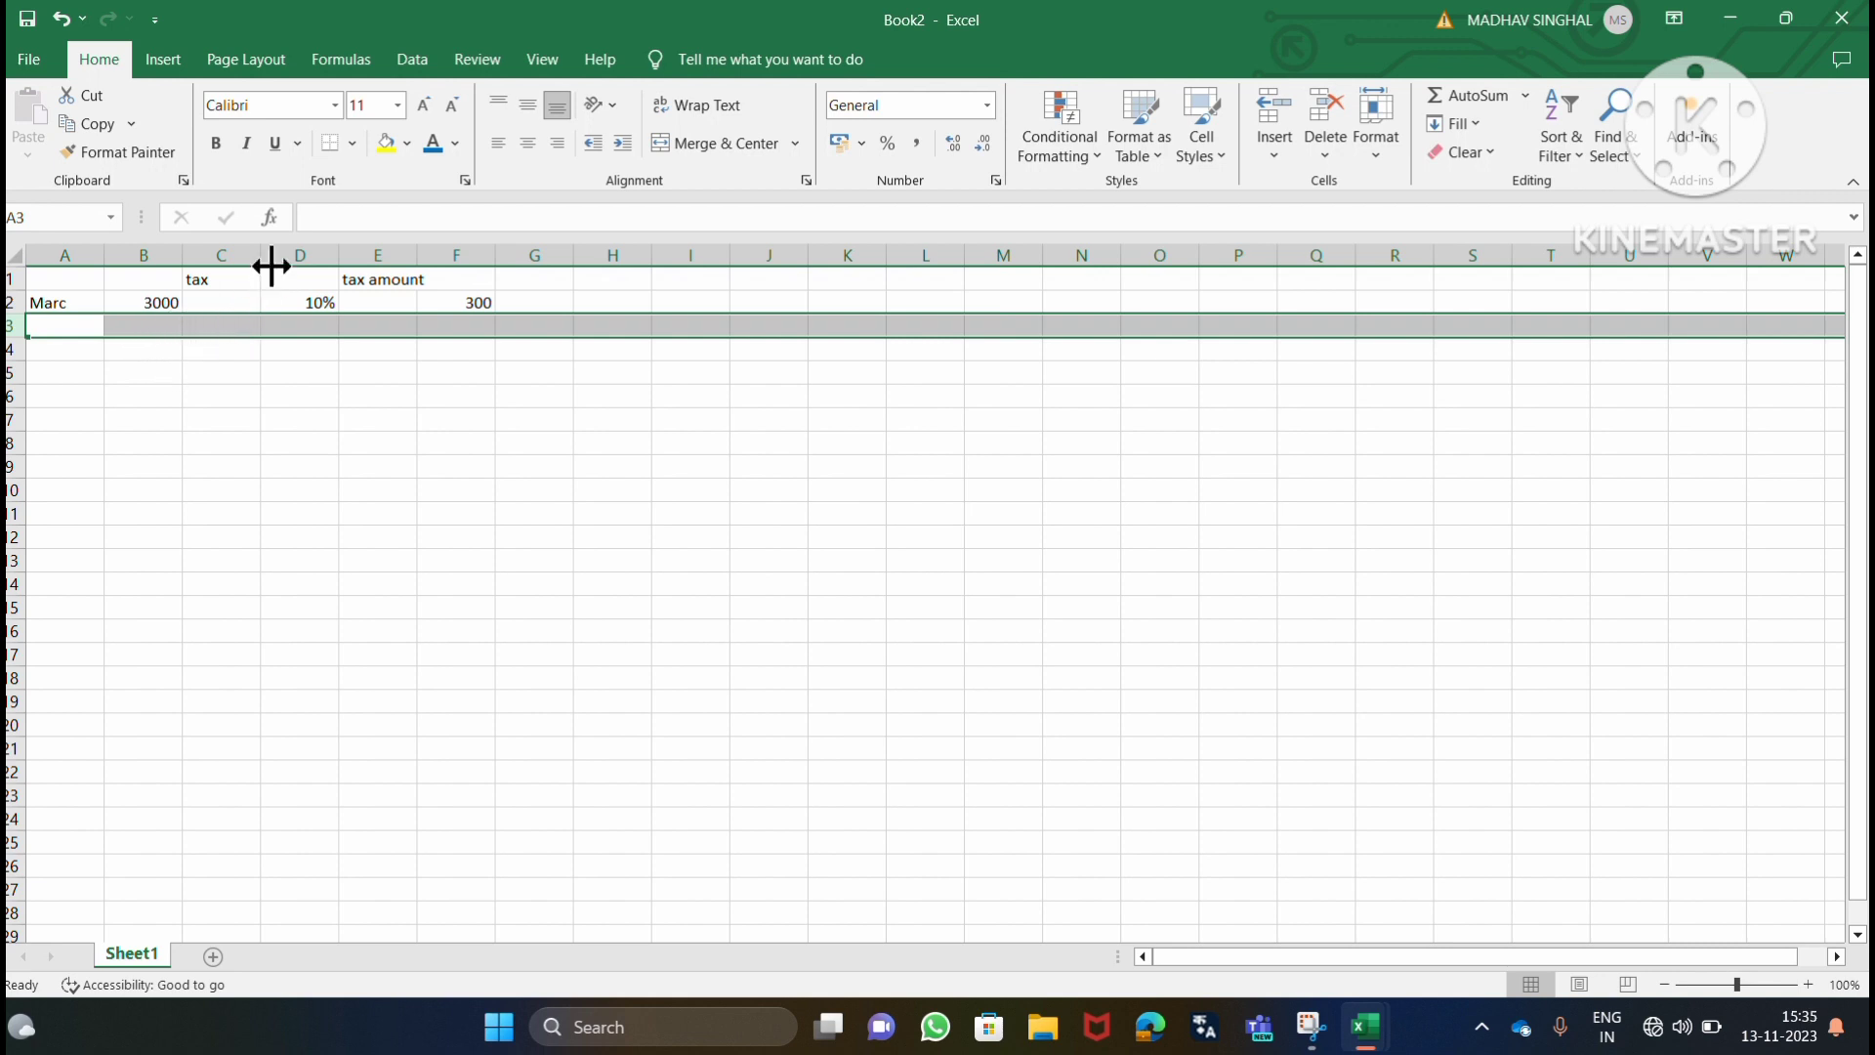
left_click(787, 39)
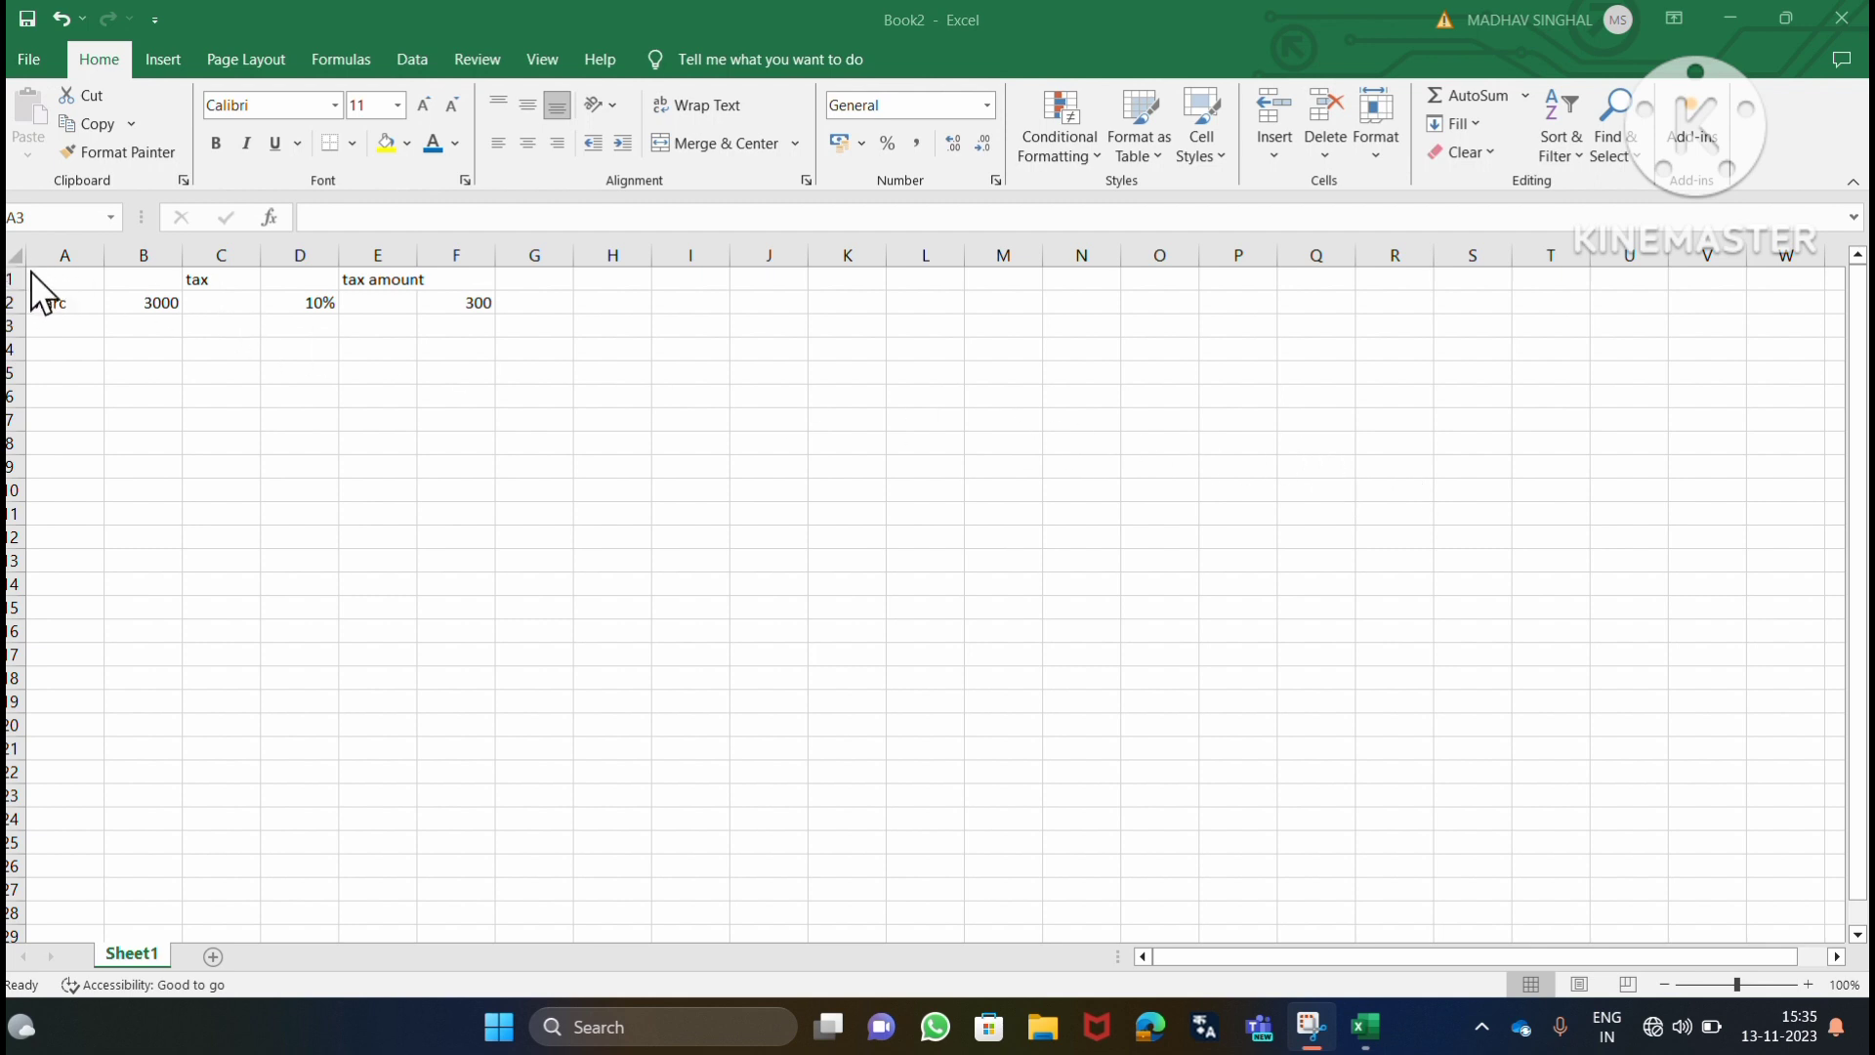
key("shift+space")
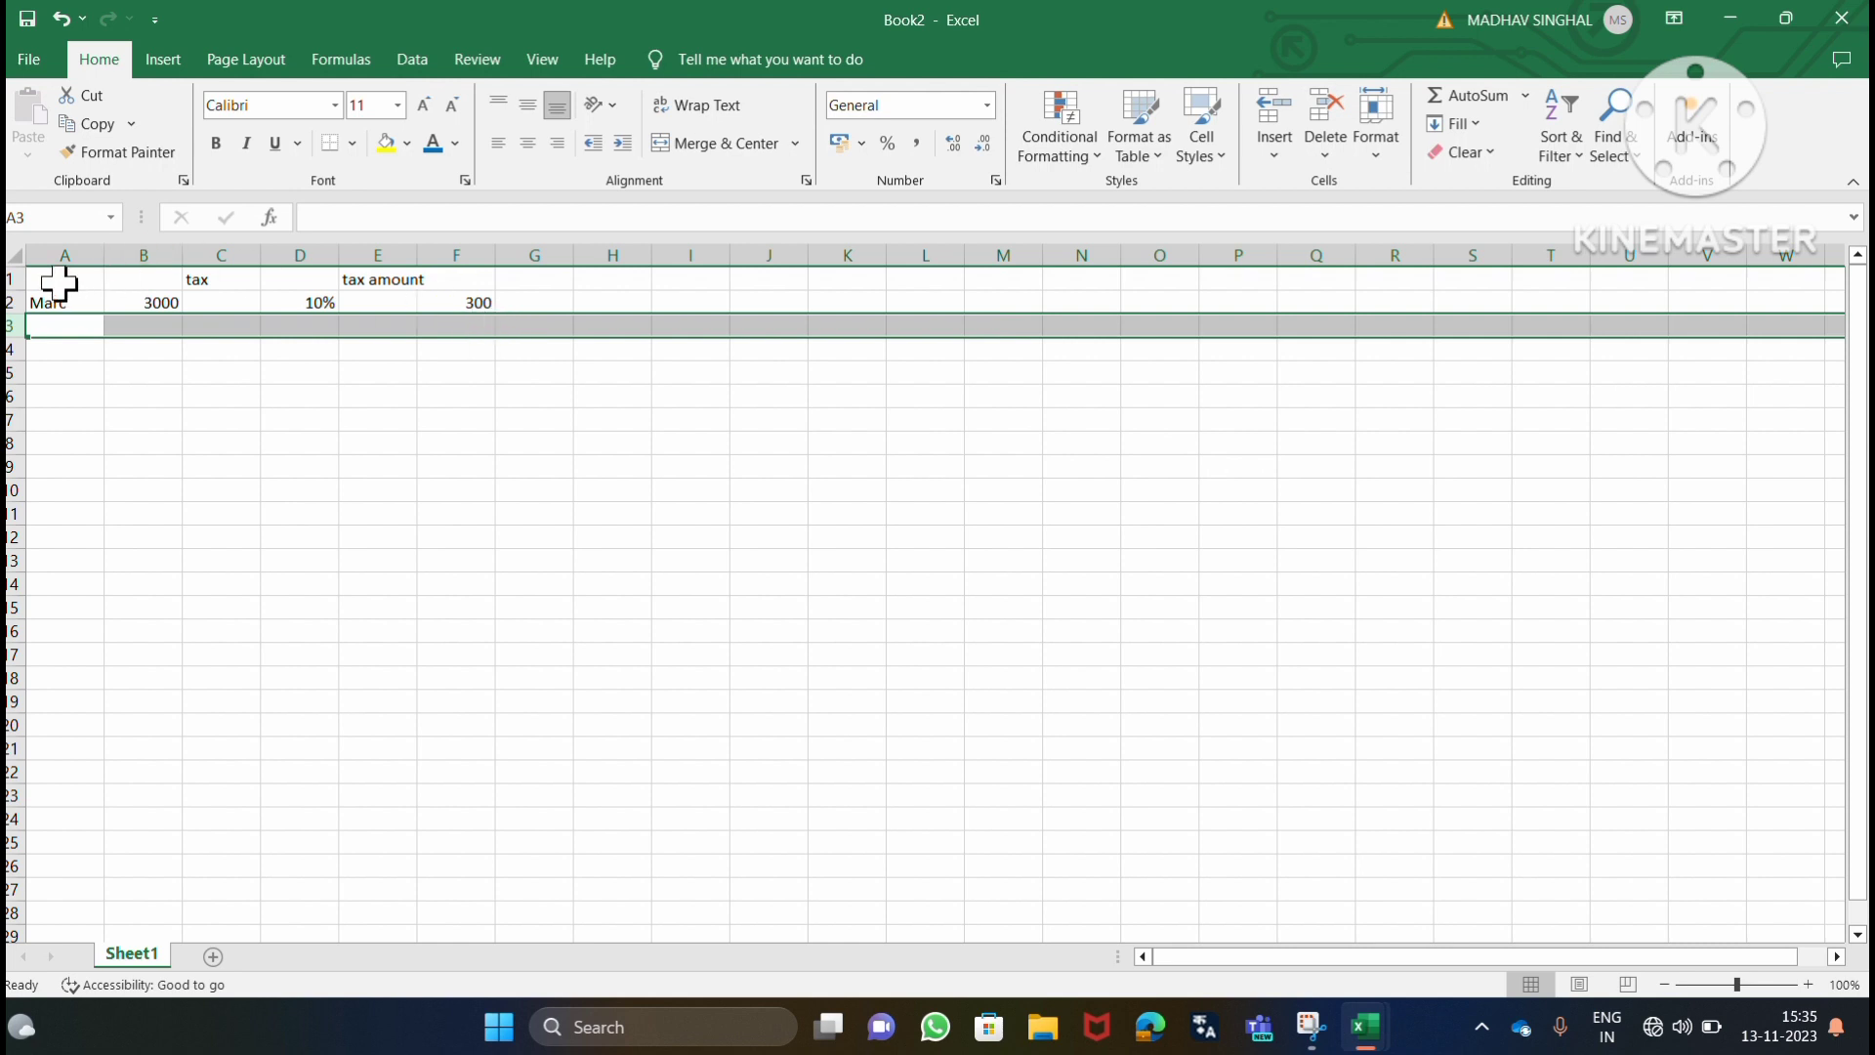
left_click_drag(57, 279, 557, 313)
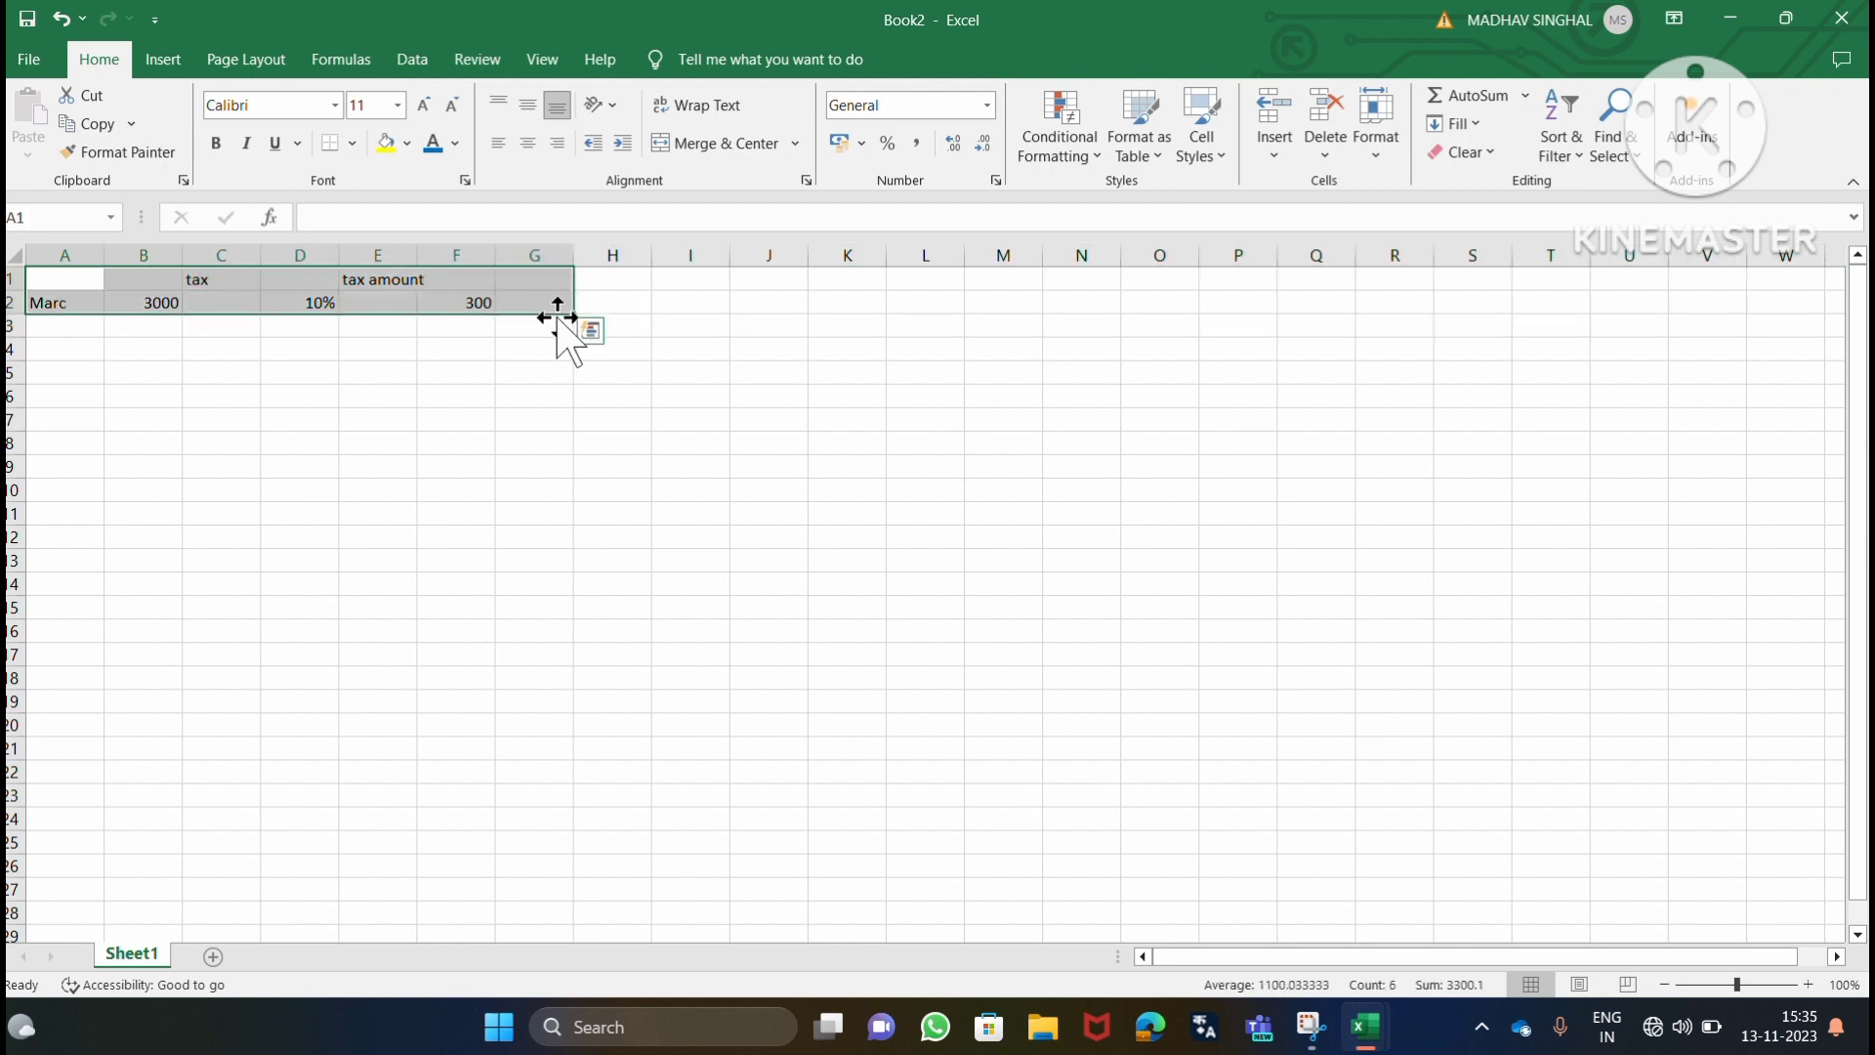
right_click(623, 304)
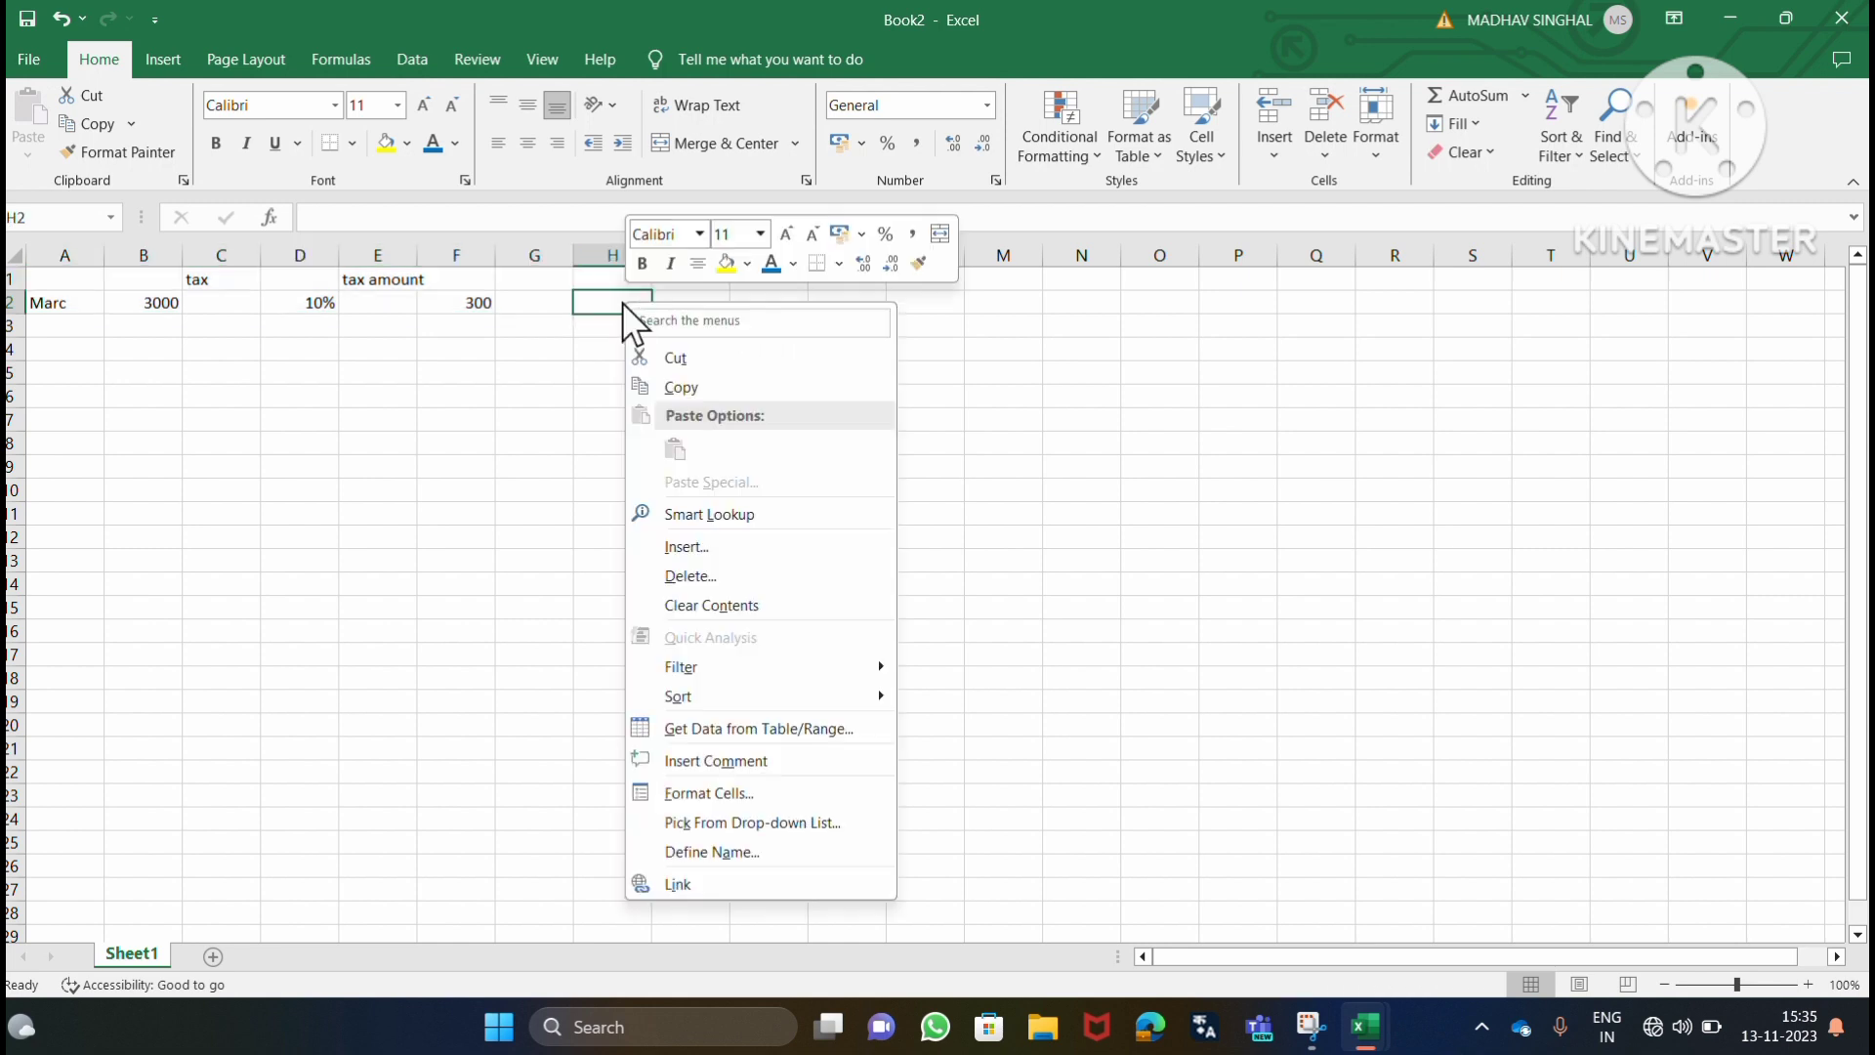
key("Escape")
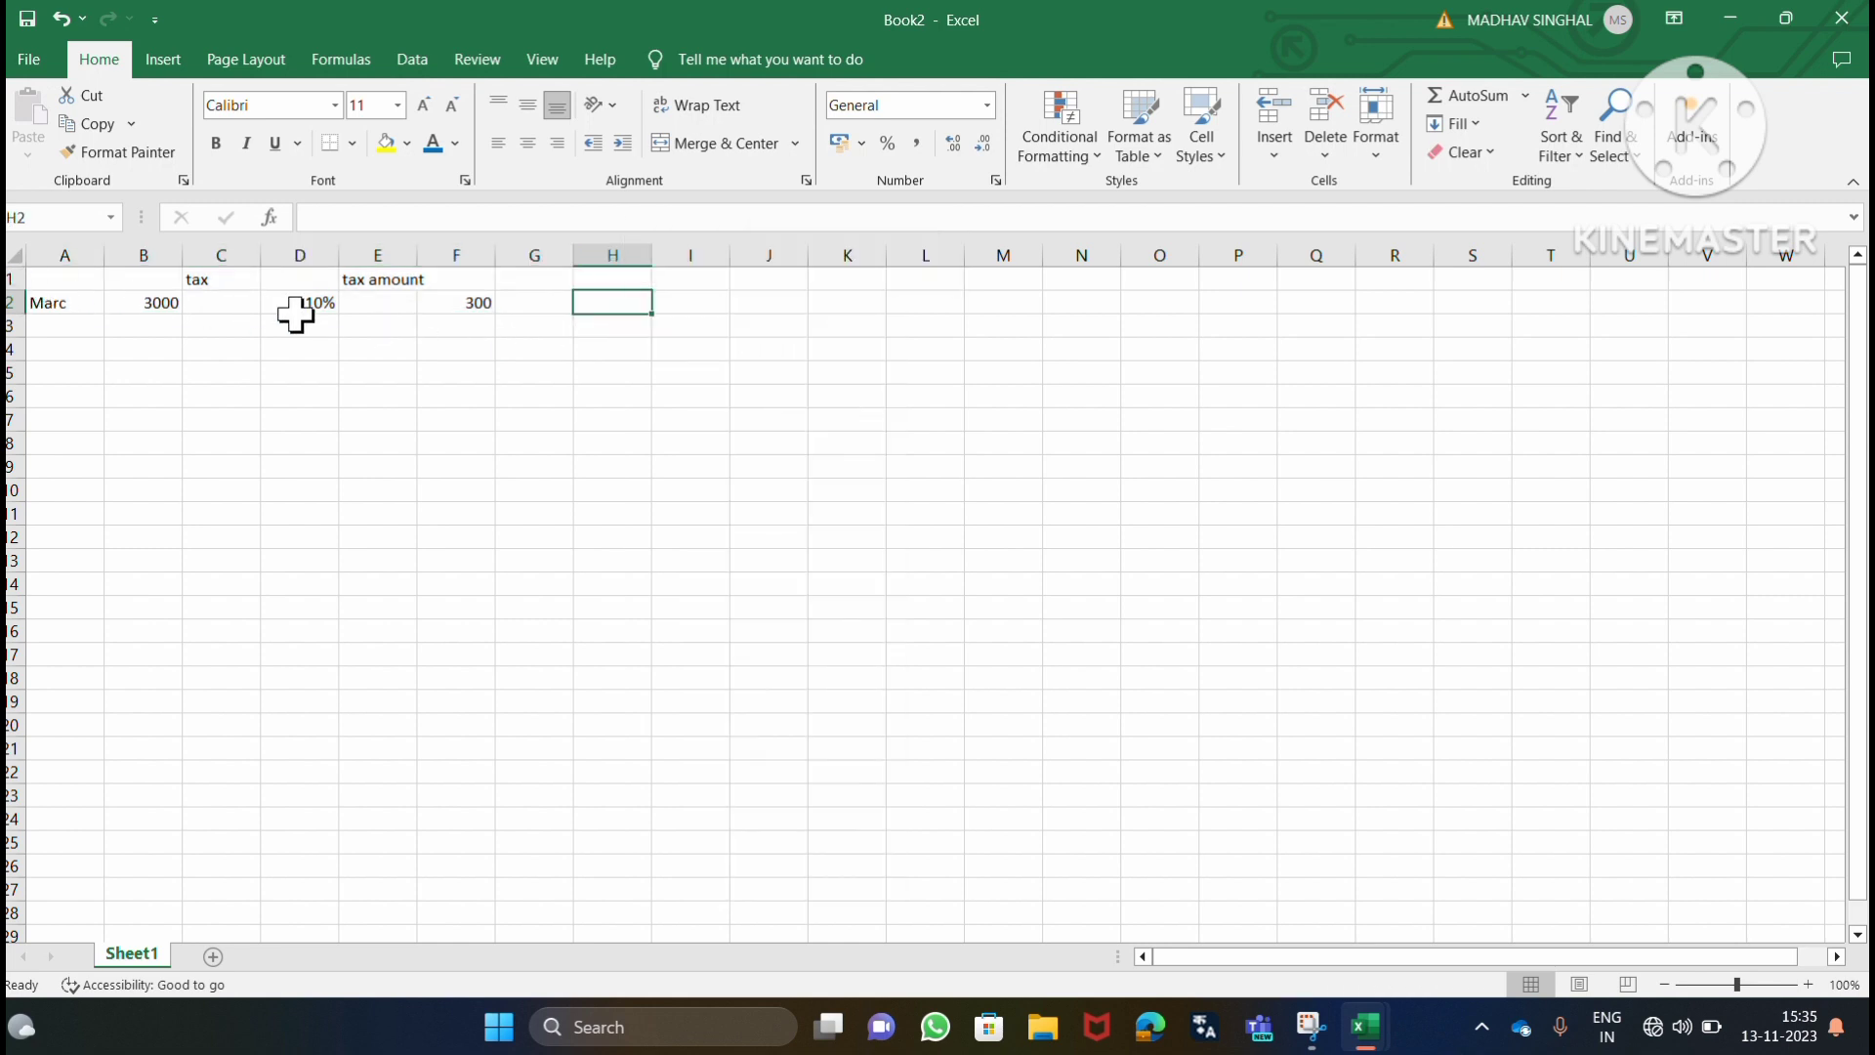
Cut the table range A1:G3 and paste it starting at cell N1.
left_click_drag(41, 278, 510, 306)
right_click(509, 305)
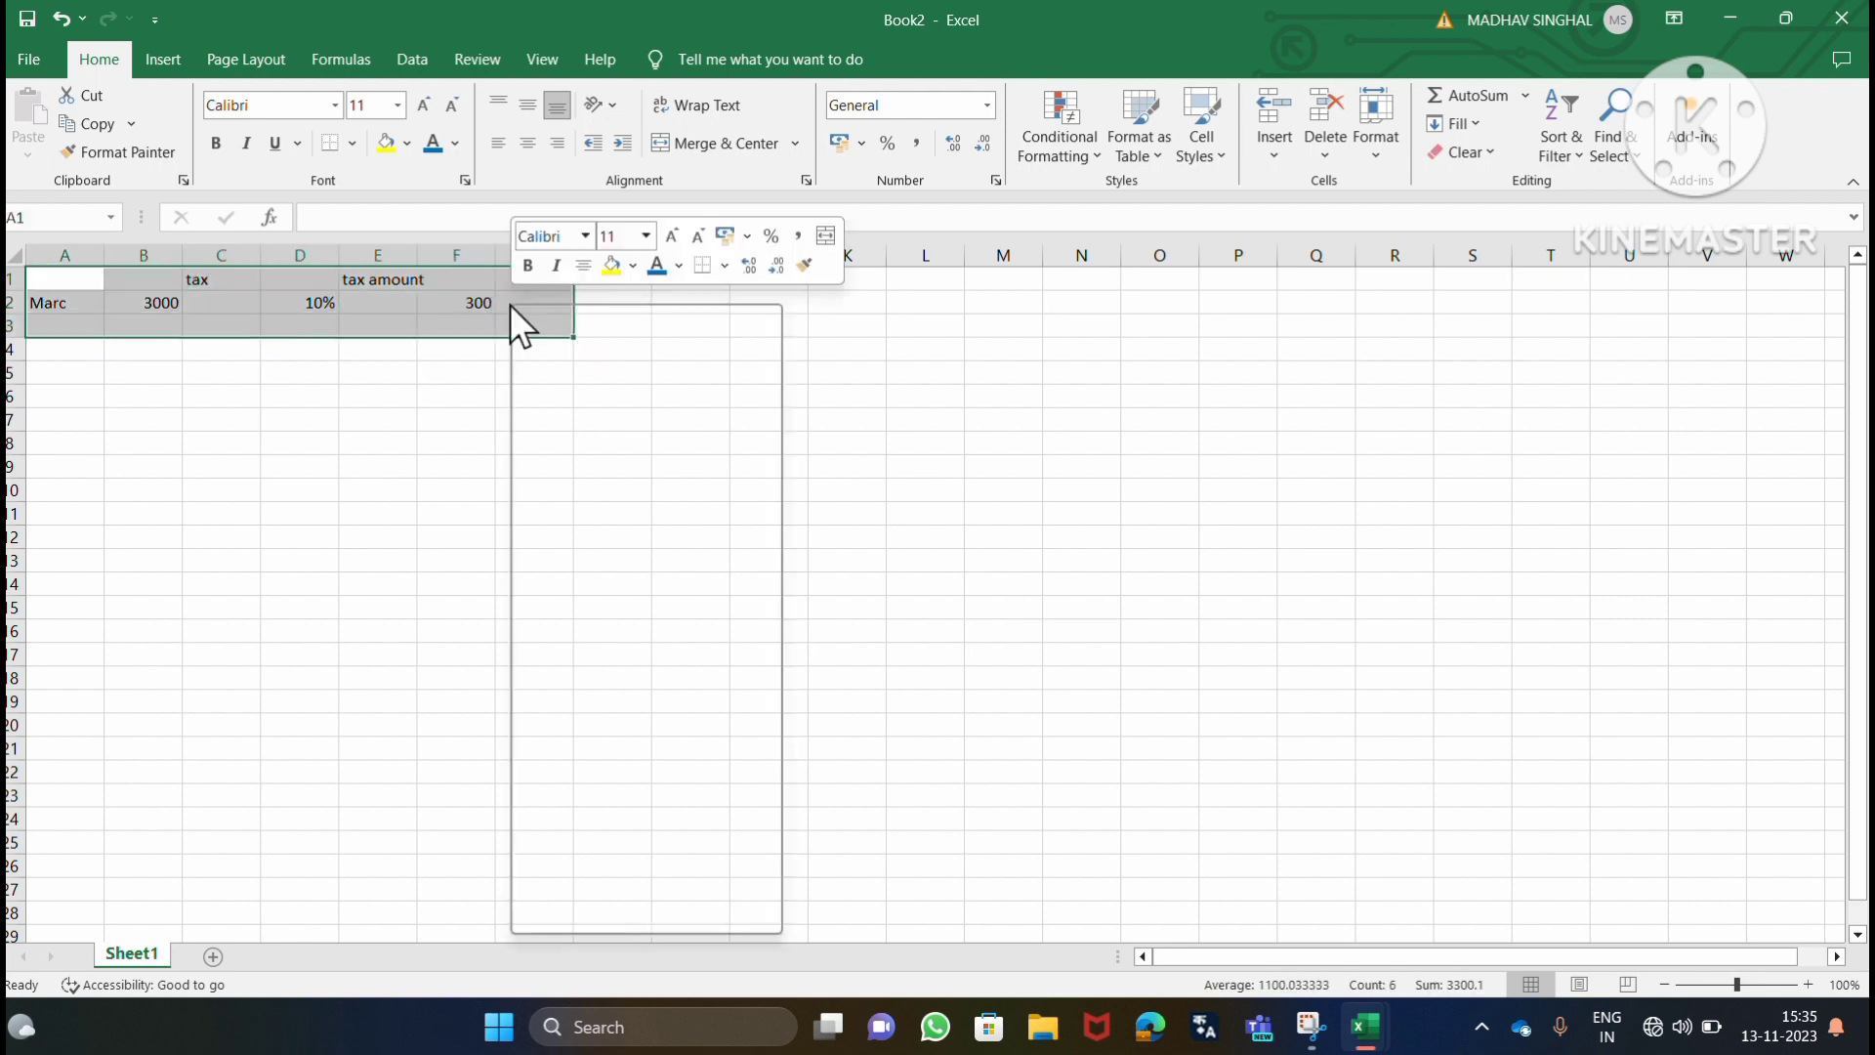
left_click(559, 354)
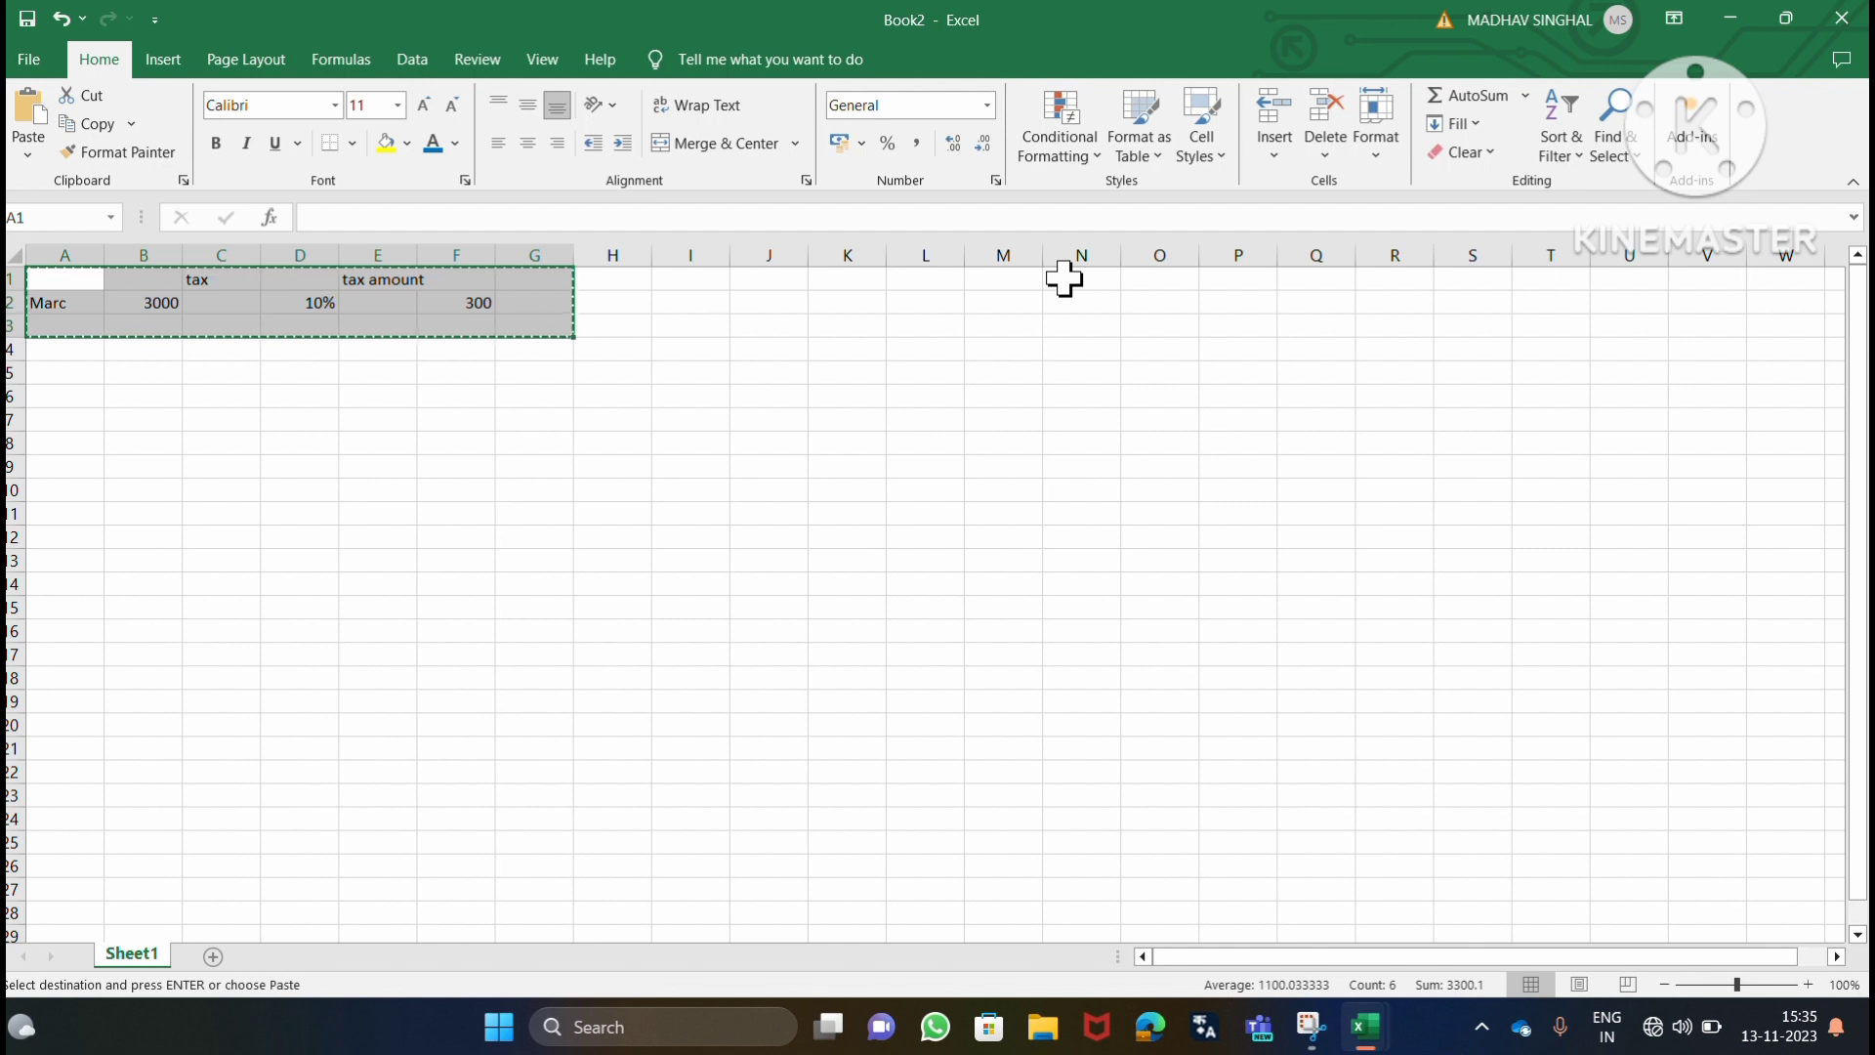
left_click(1064, 279)
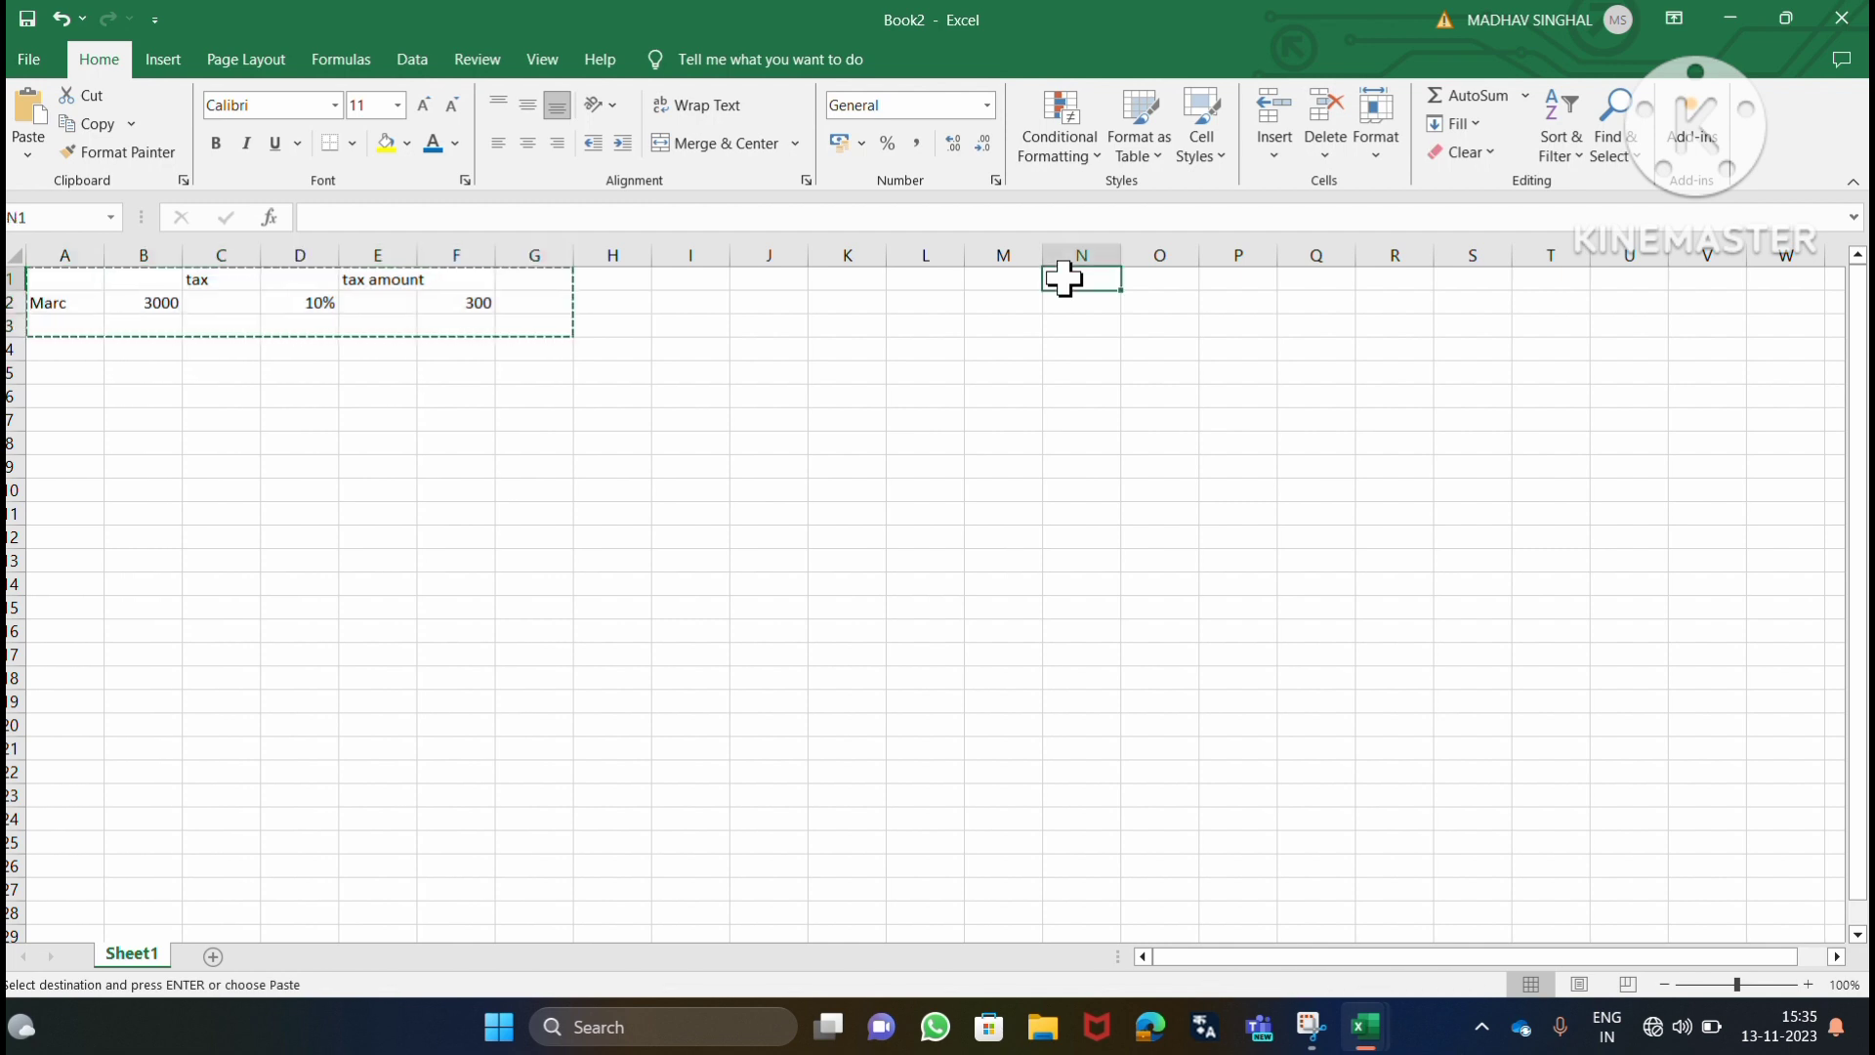
right_click(1064, 279)
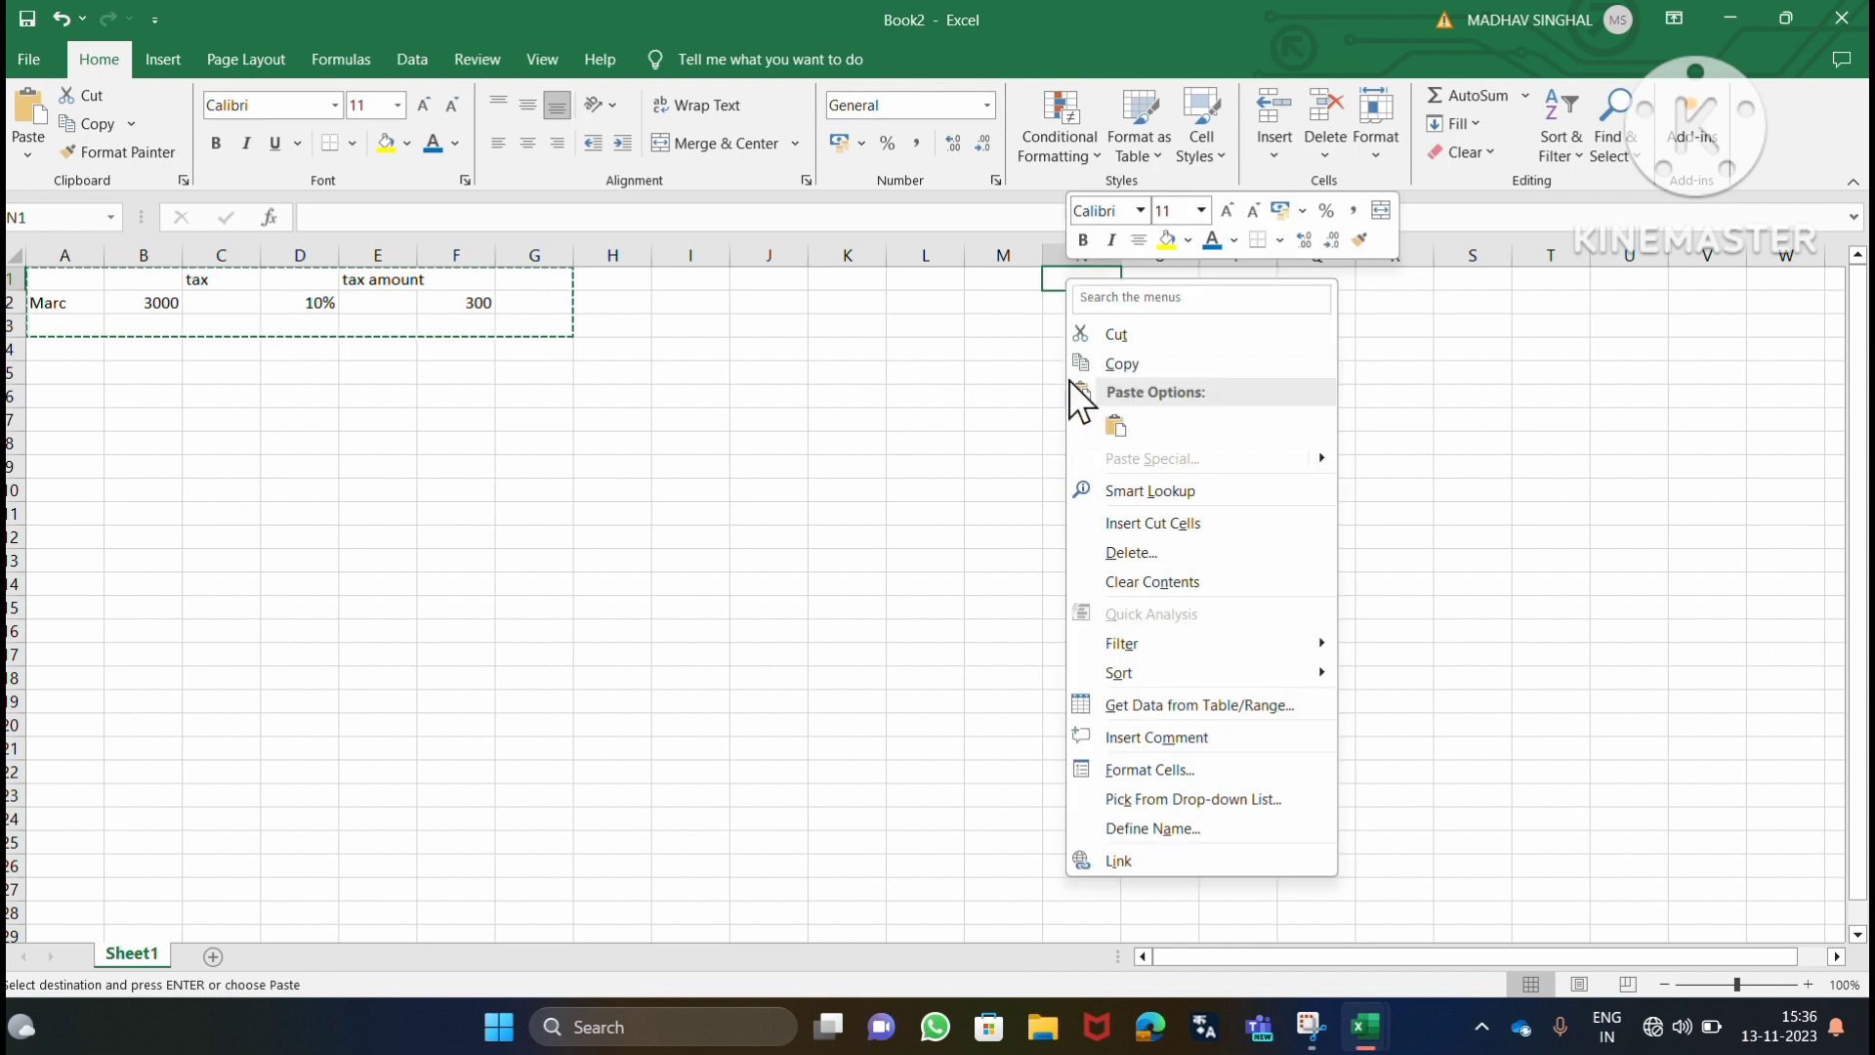
left_click(1115, 426)
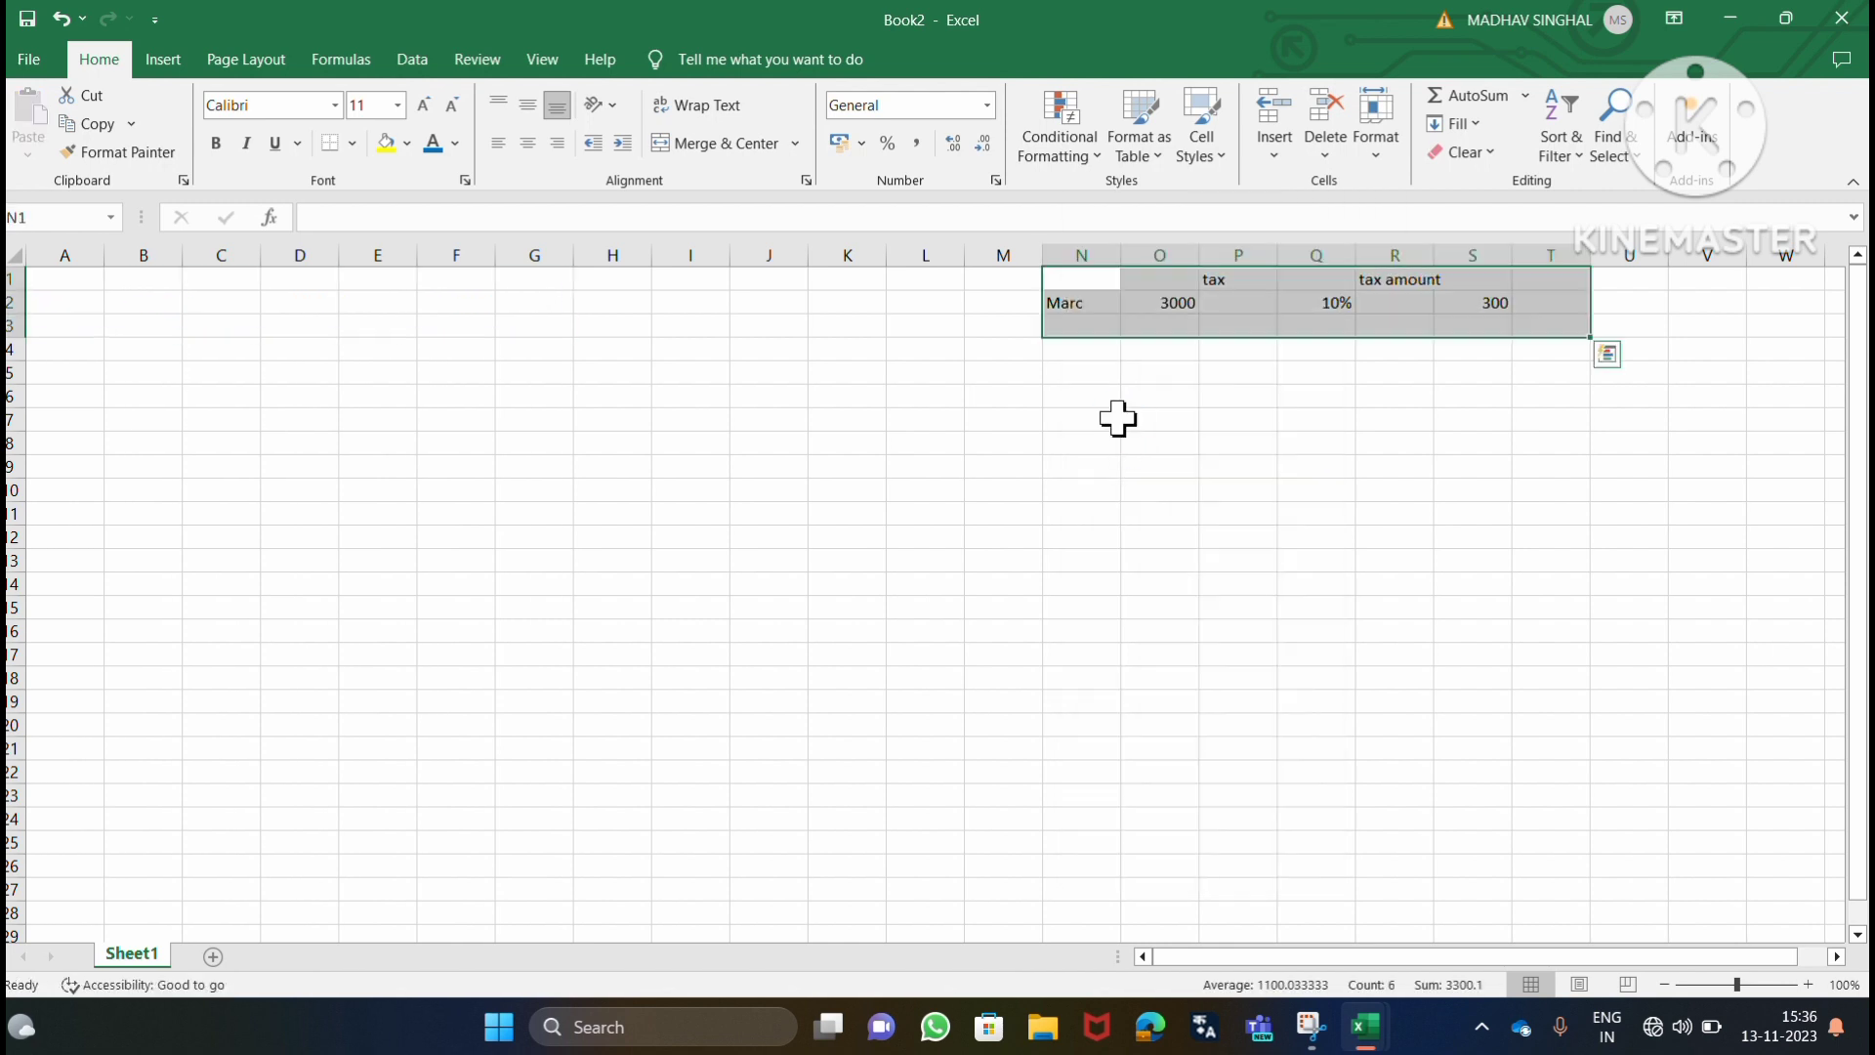